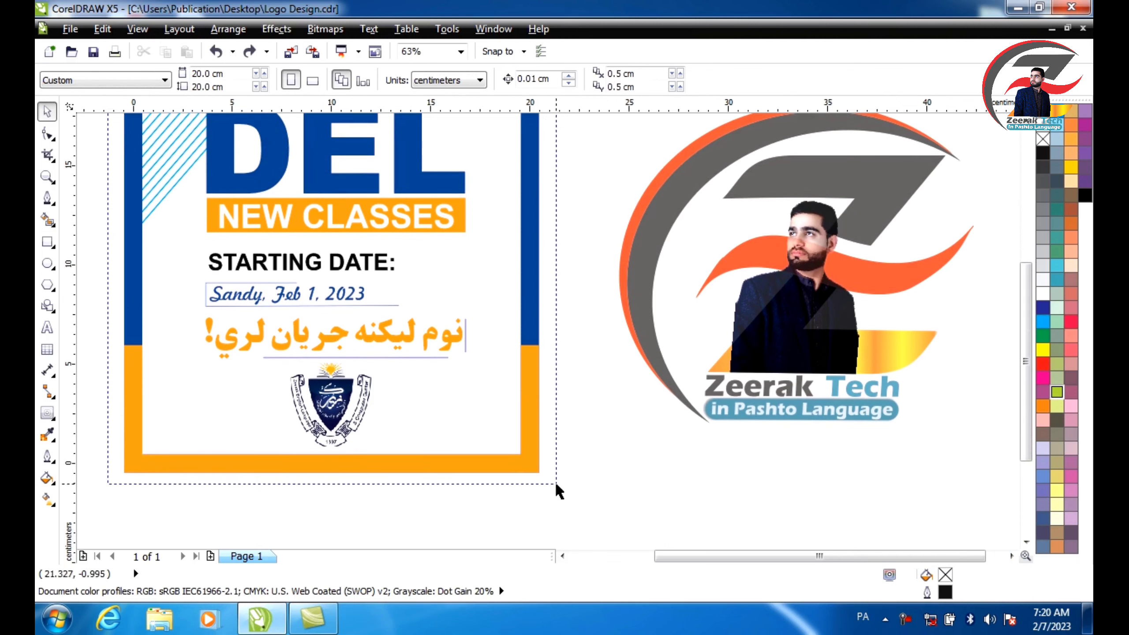
pyautogui.hotkey('ctrl', 'a')
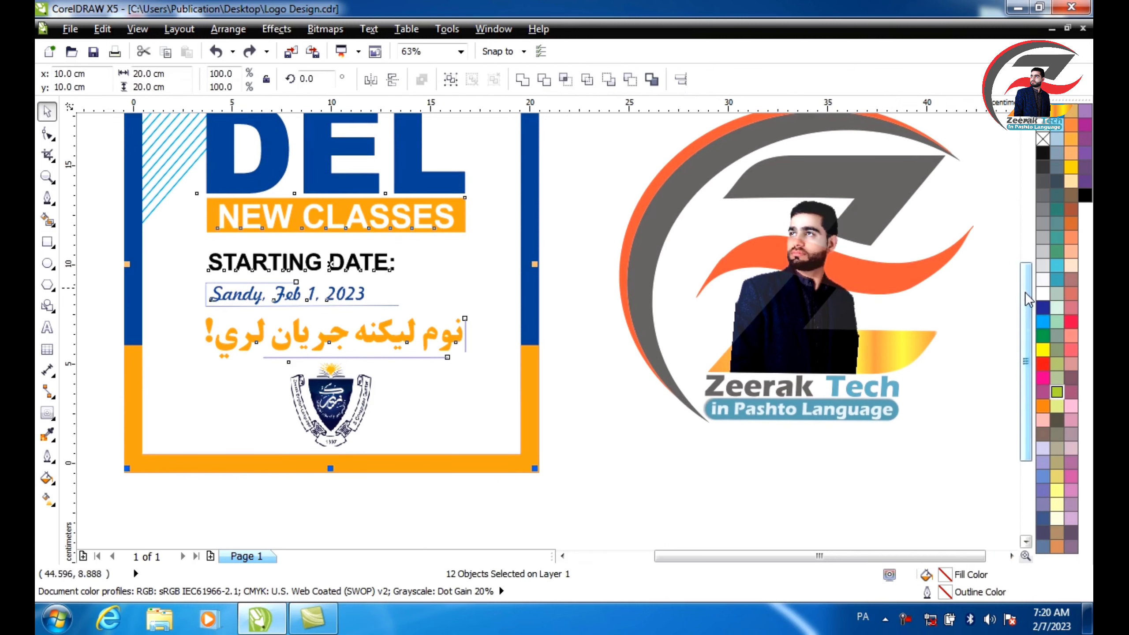
pyautogui.moveTo(1025, 292); pyautogui.dragTo(1024, 259)
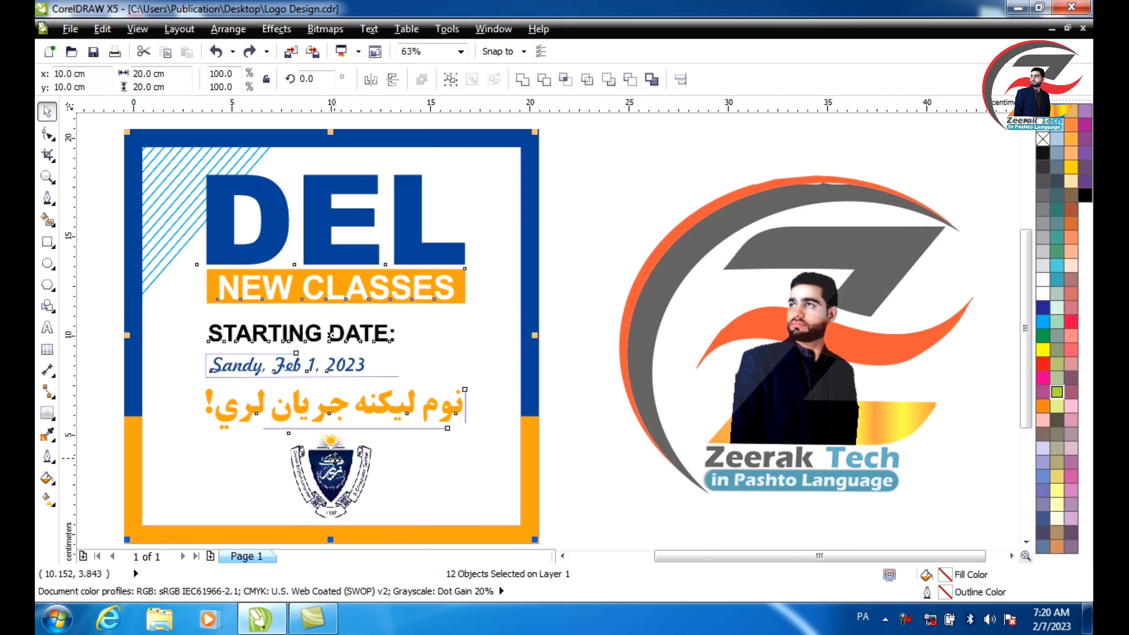
pyautogui.click(333, 457)
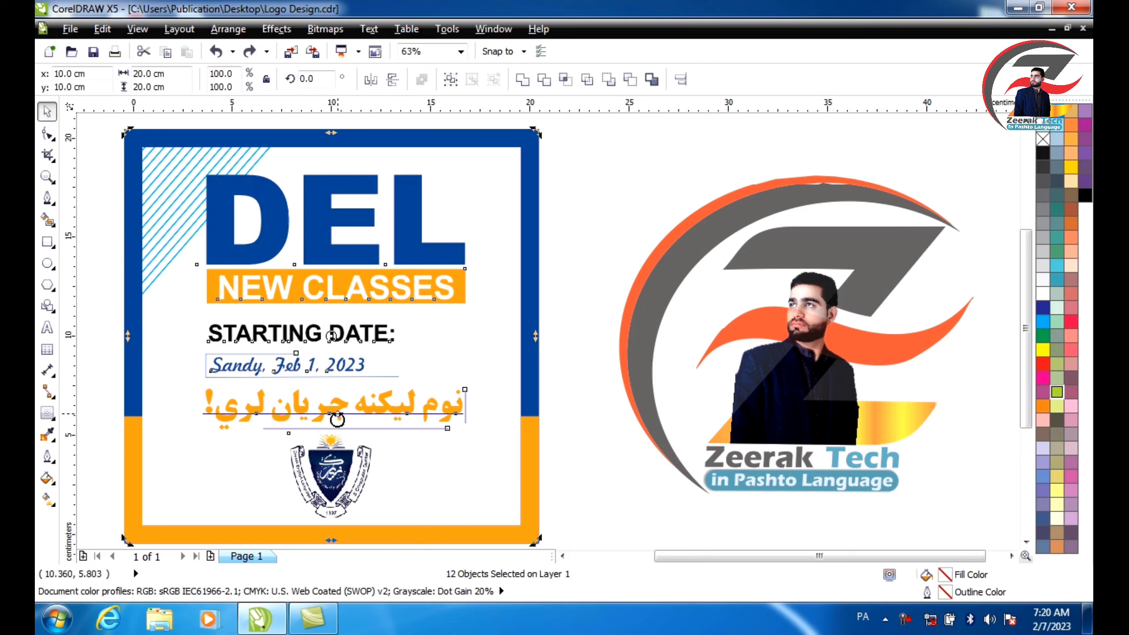
pyautogui.click(573, 321)
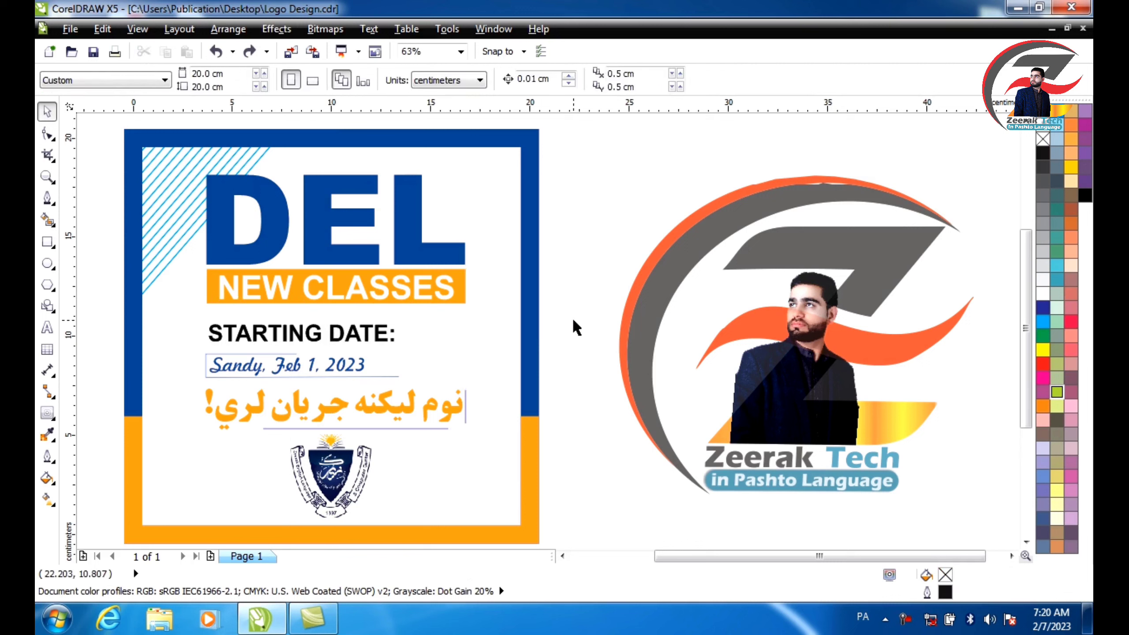
# - Draw a rectangle about 11.4 by 11.1 cm in the empty space to the left of the poster
pyautogui.moveTo(658, 555); pyautogui.dragTo(570, 561)
pyautogui.click(562, 556)
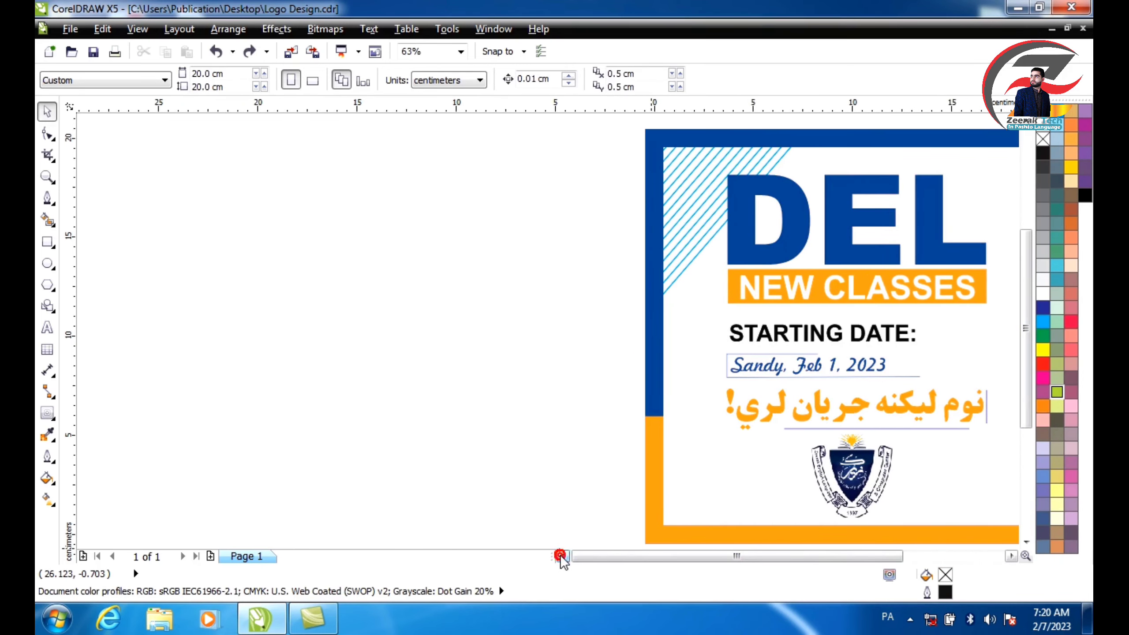
pyautogui.click(1012, 556)
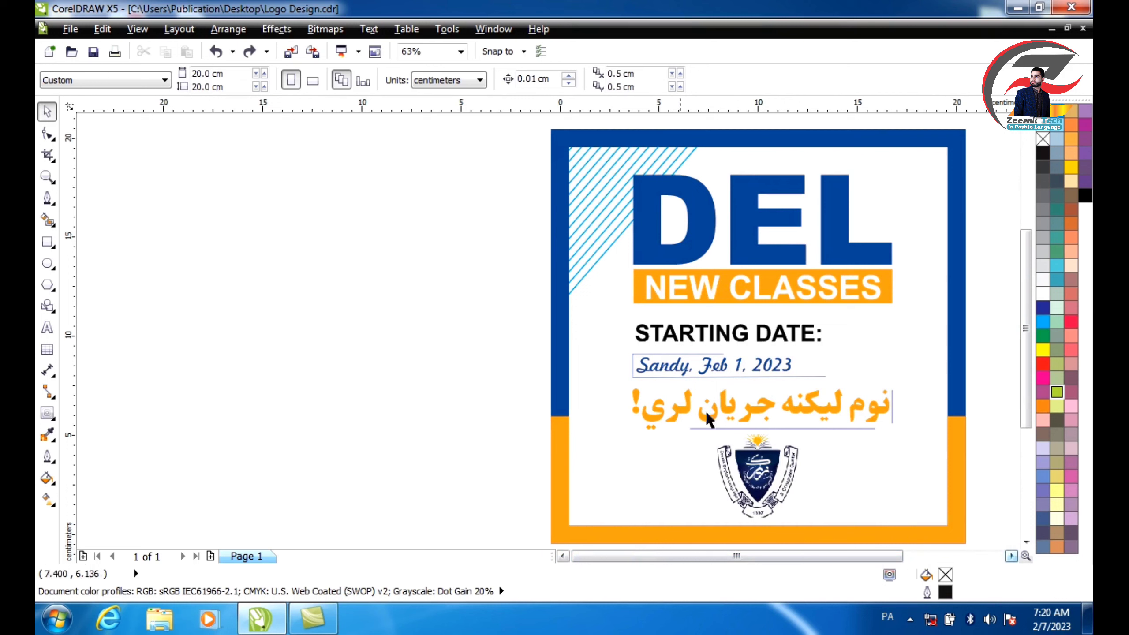
pyautogui.click(47, 243)
pyautogui.moveTo(166, 218); pyautogui.dragTo(393, 438)
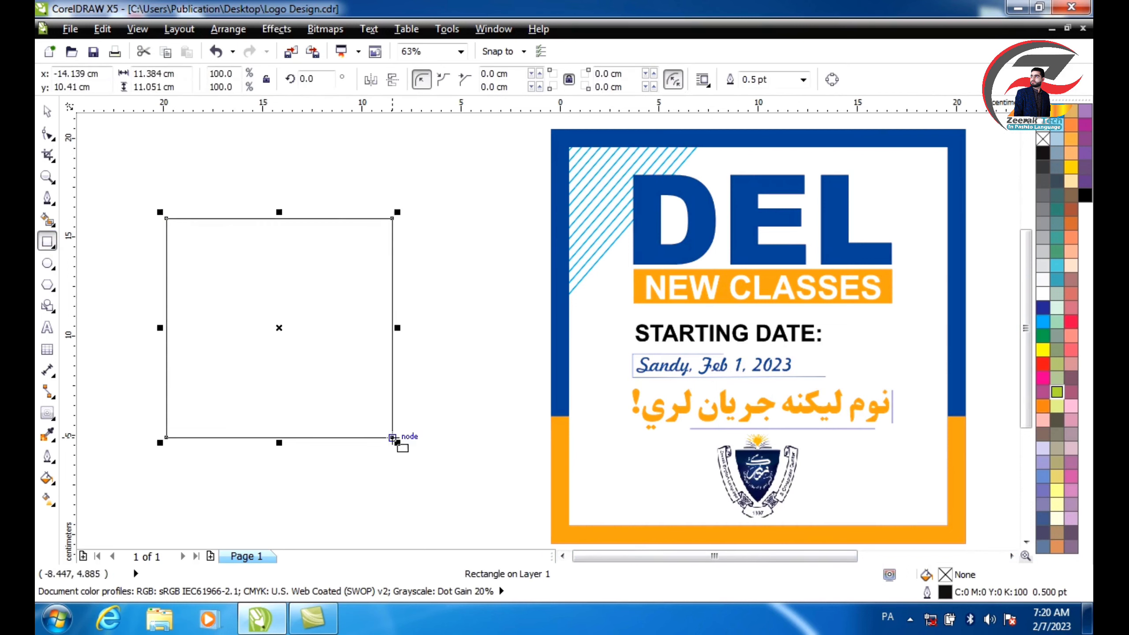
# - Set the new rectangle's width and height to 20 cm each
pyautogui.click(187, 74)
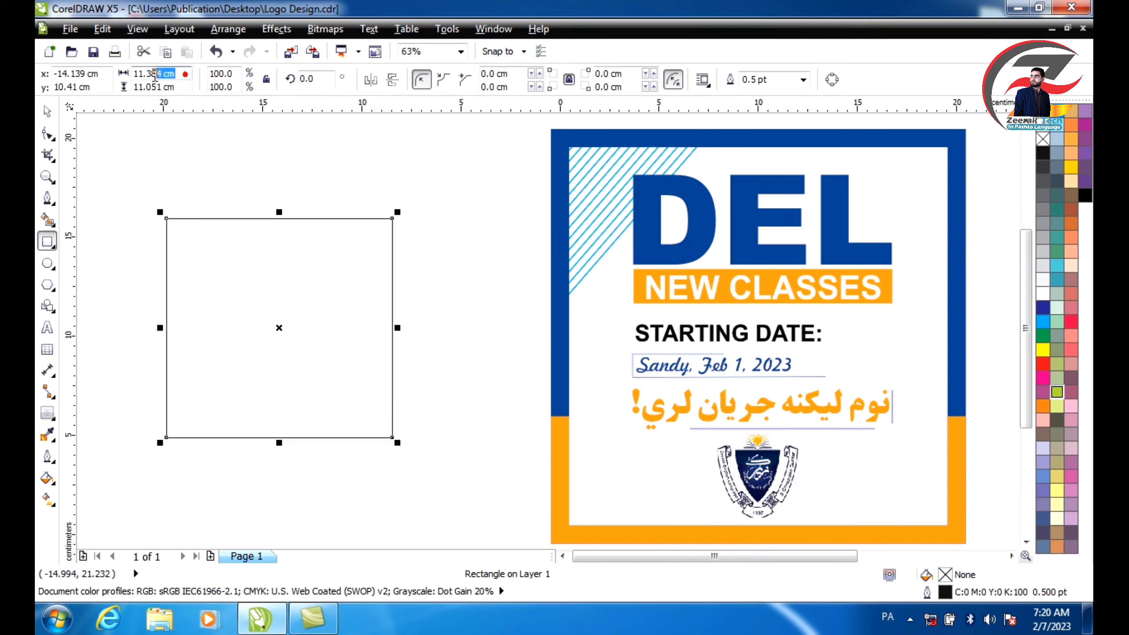
pyautogui.write('20')
pyautogui.press('Tab')
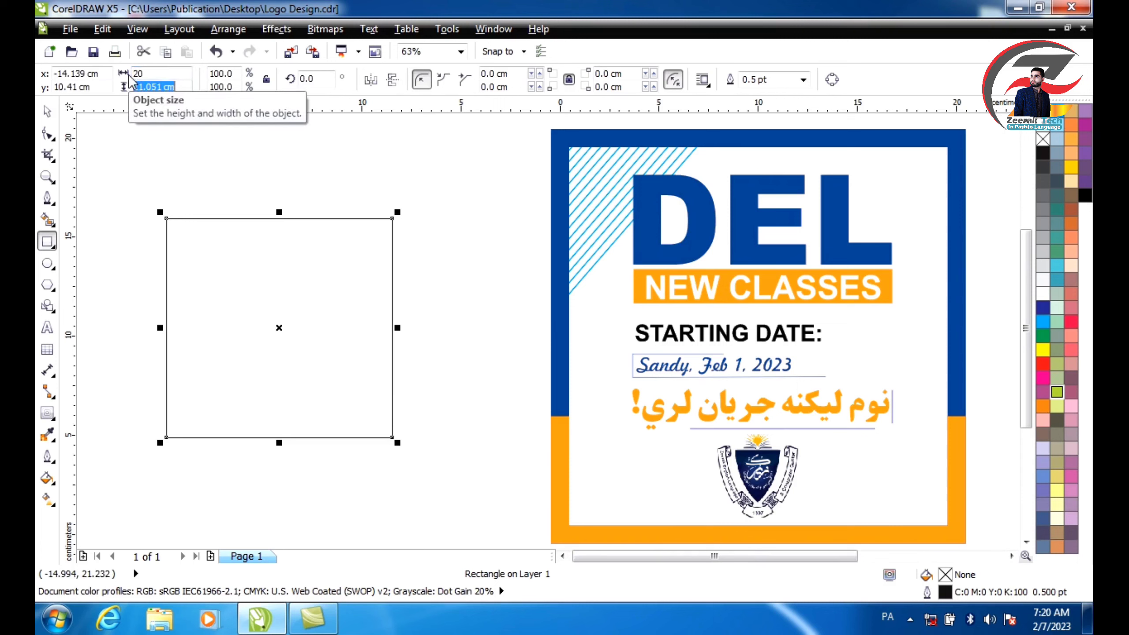
pyautogui.write('20')
pyautogui.press('Return')
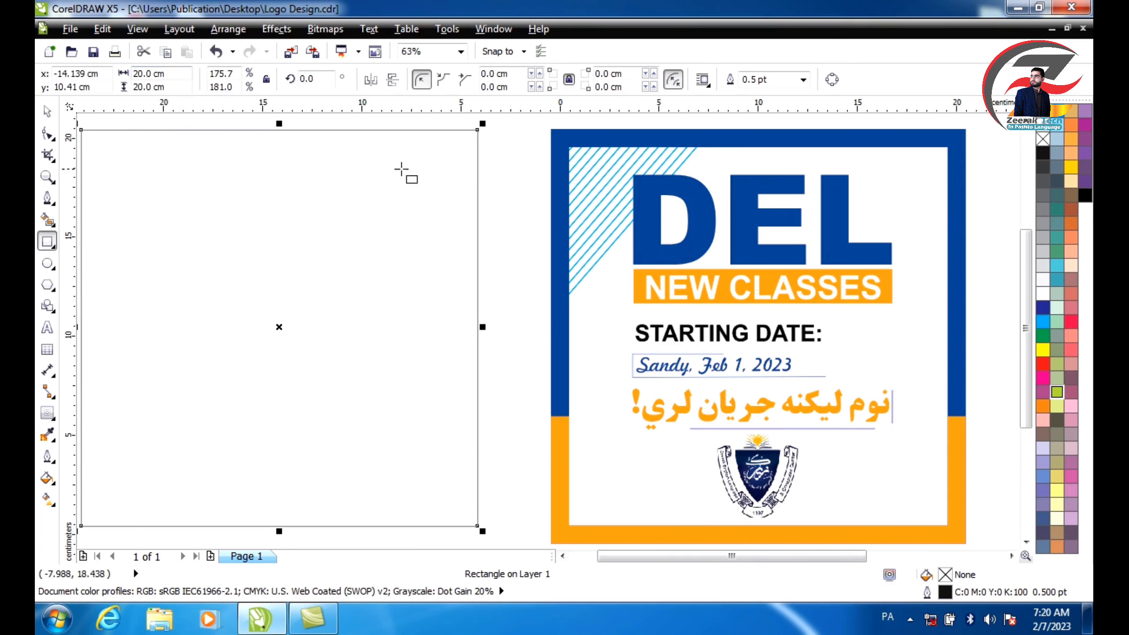
# - Set the square's outline width to 26 pt and move it right beside the poster's left edge
pyautogui.click(803, 78)
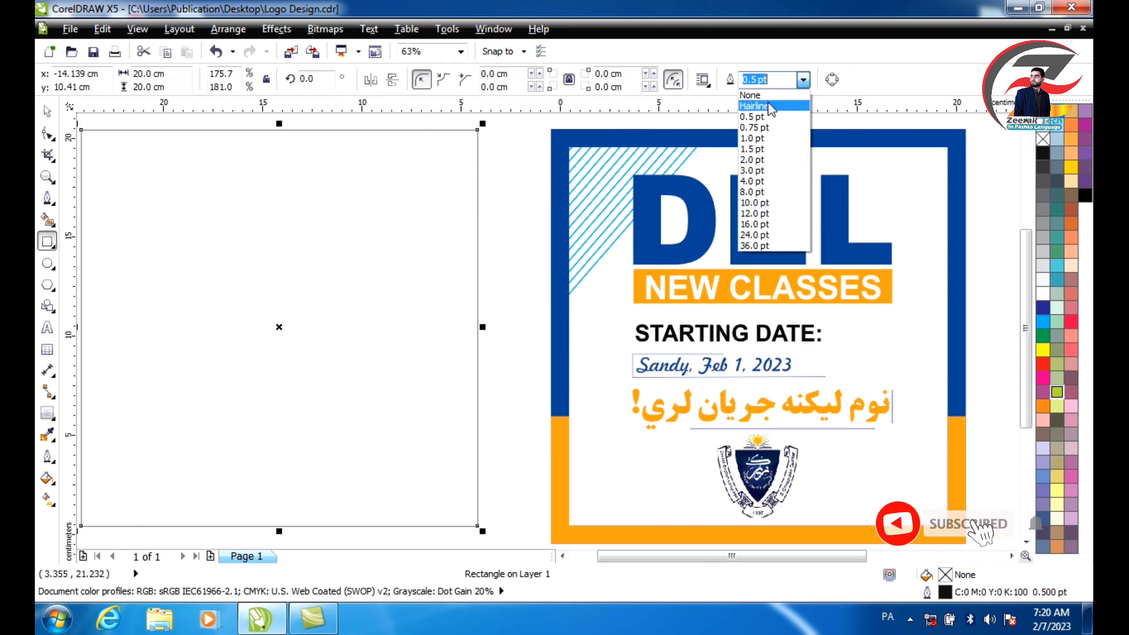
pyautogui.click(775, 79)
pyautogui.write('24')
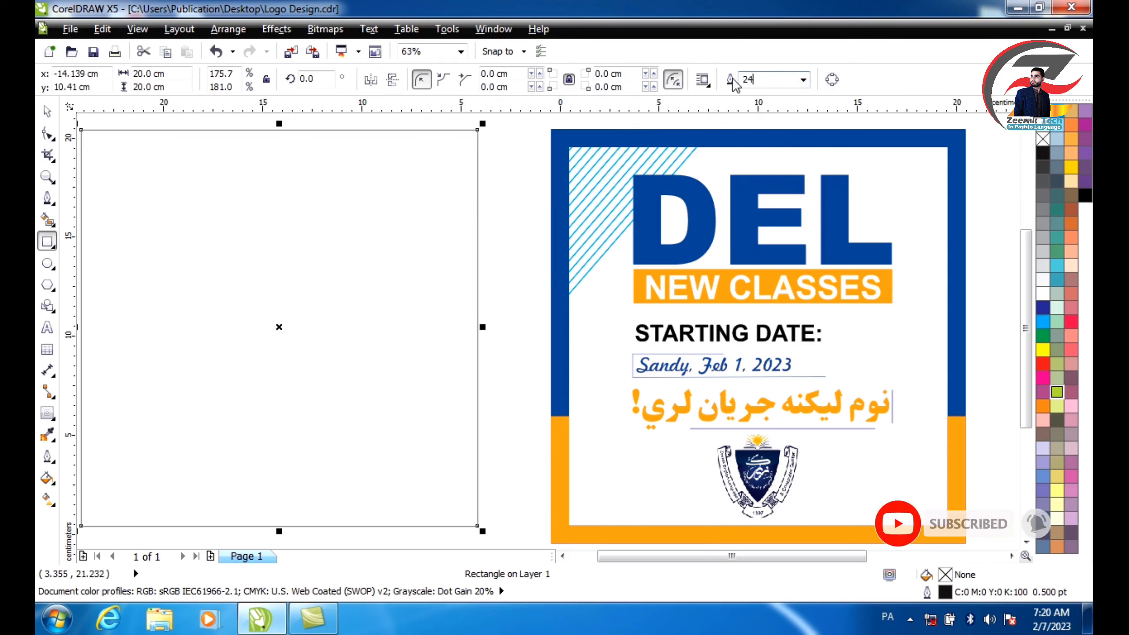
pyautogui.press('Return')
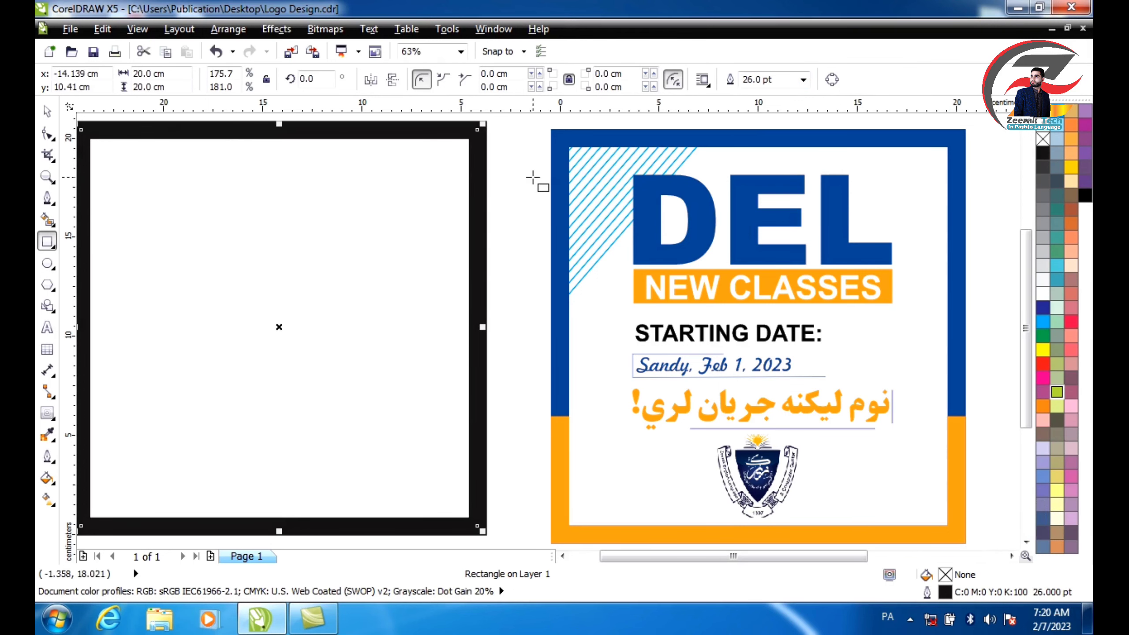
pyautogui.click(47, 111)
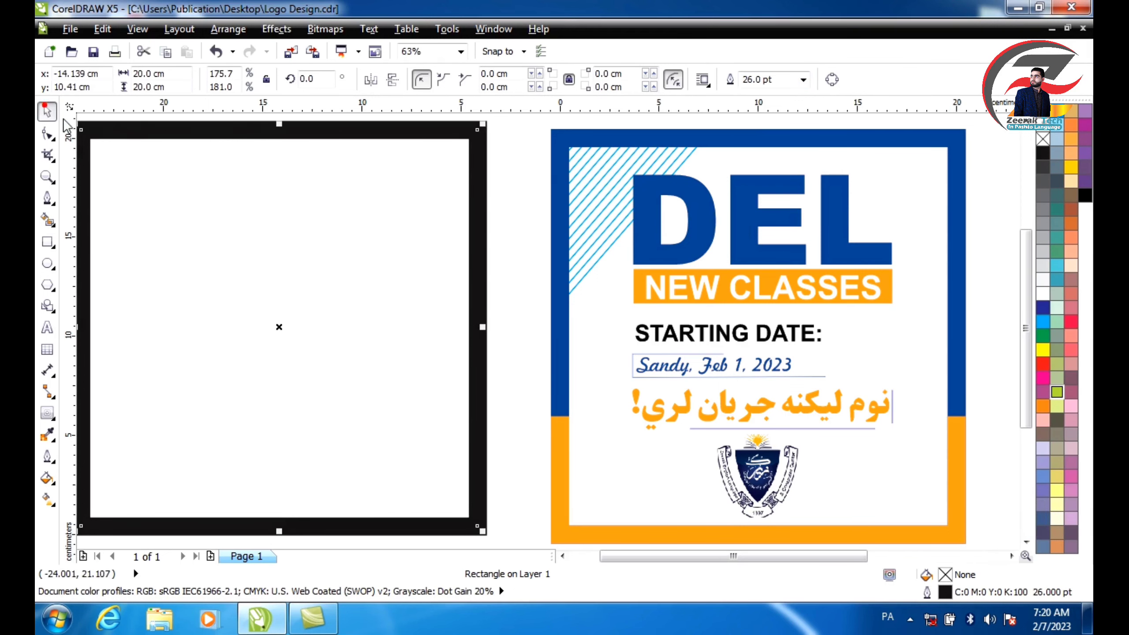
pyautogui.moveTo(122, 139); pyautogui.dragTo(187, 138)
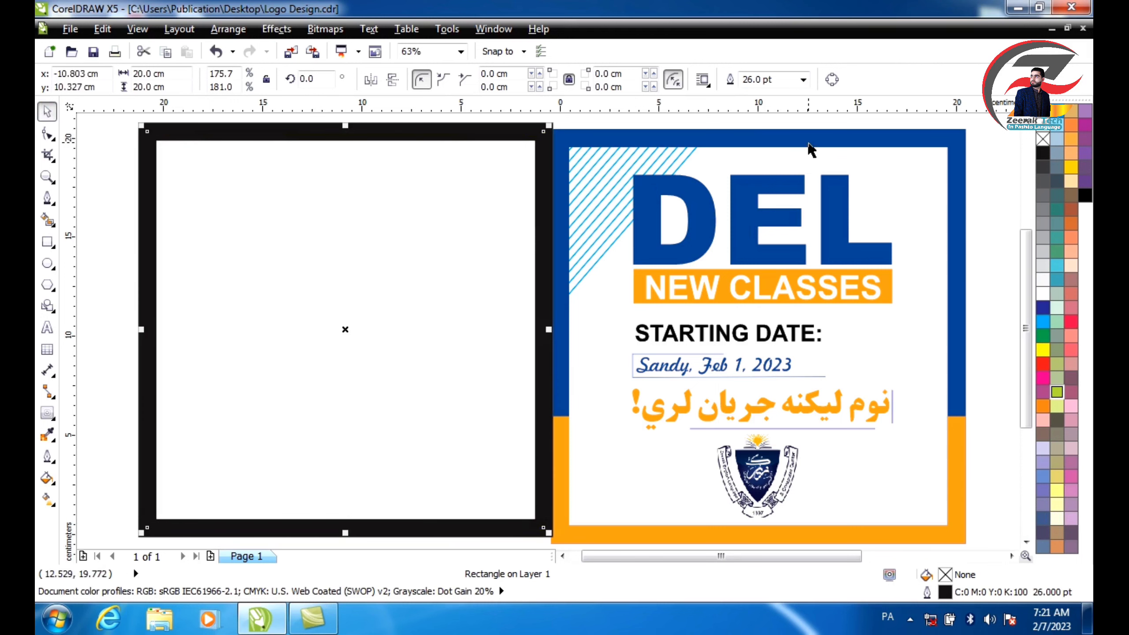
# - Color the square's outline with the palette blue (C:100 M:100 Y:0 K:0), leaving the square without a fill
pyautogui.click(1043, 307)
pyautogui.hotkey('ctrl', 'z')
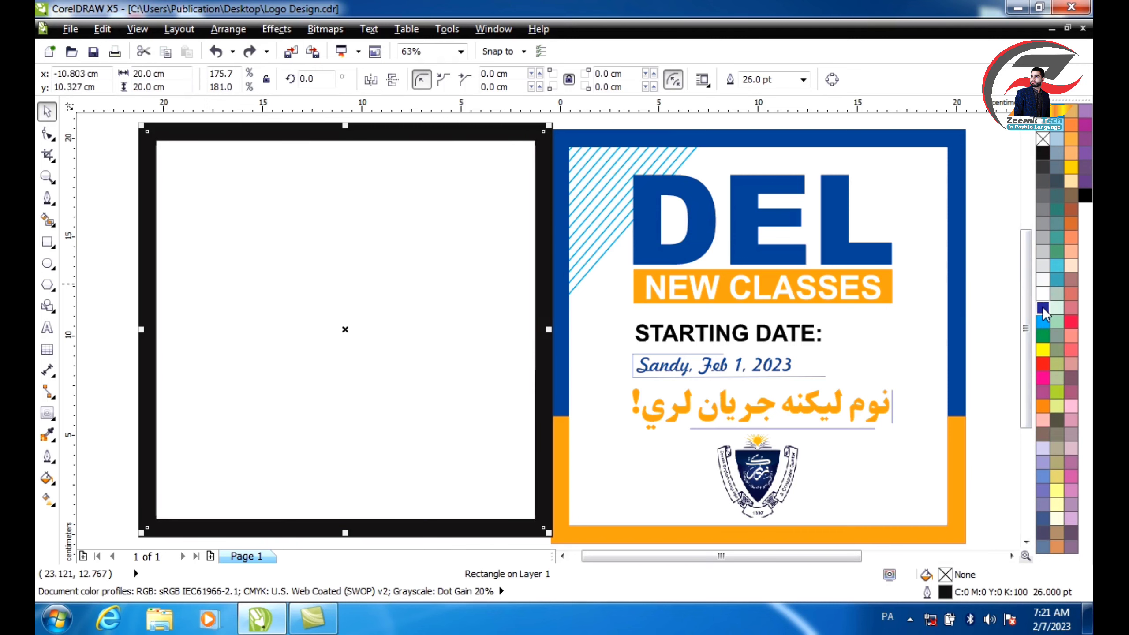
pyautogui.rightClick(1043, 307)
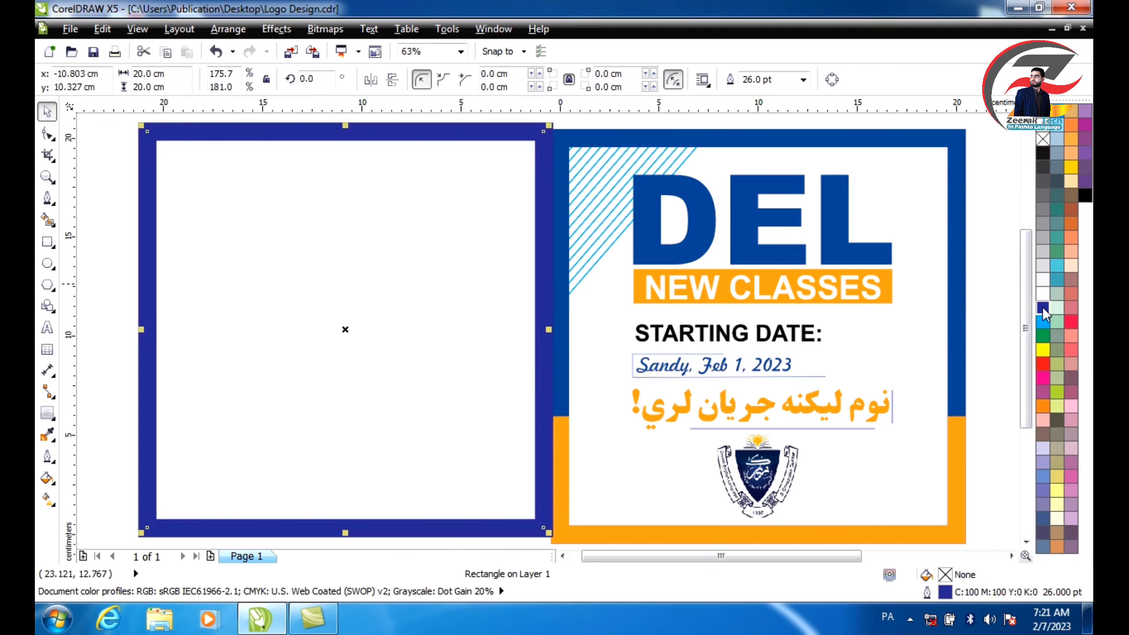
# - Change the square's outline color to the poster's border blue by sampling that border with the eyedropper in the Outline Pen settings
pyautogui.scroll(2, 523, 139)
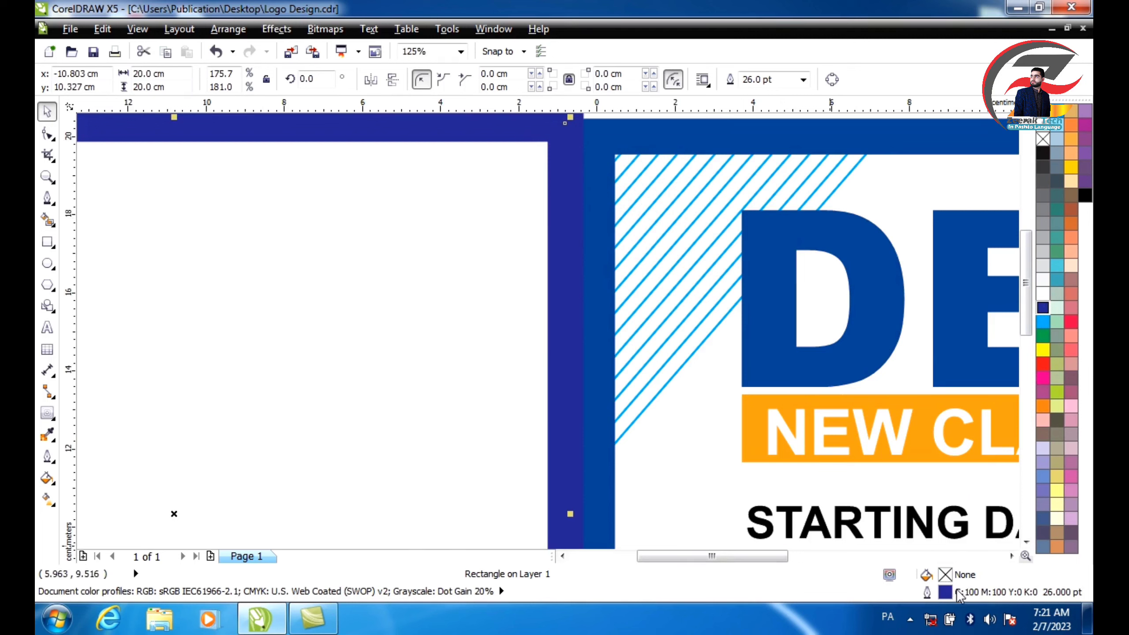
pyautogui.doubleClick(958, 592)
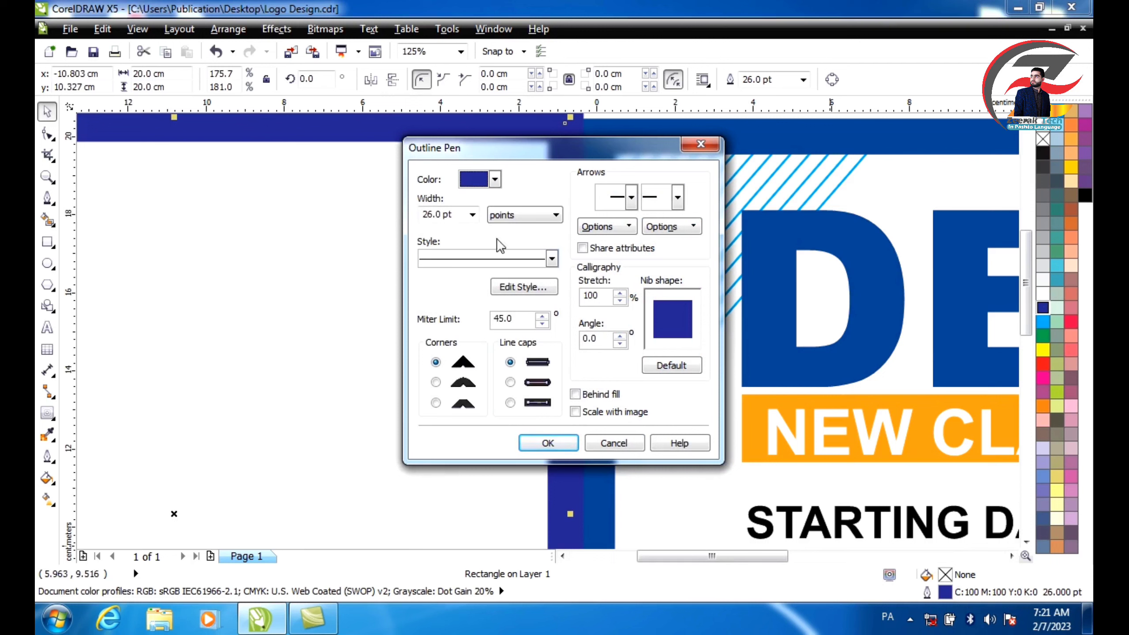
pyautogui.click(495, 179)
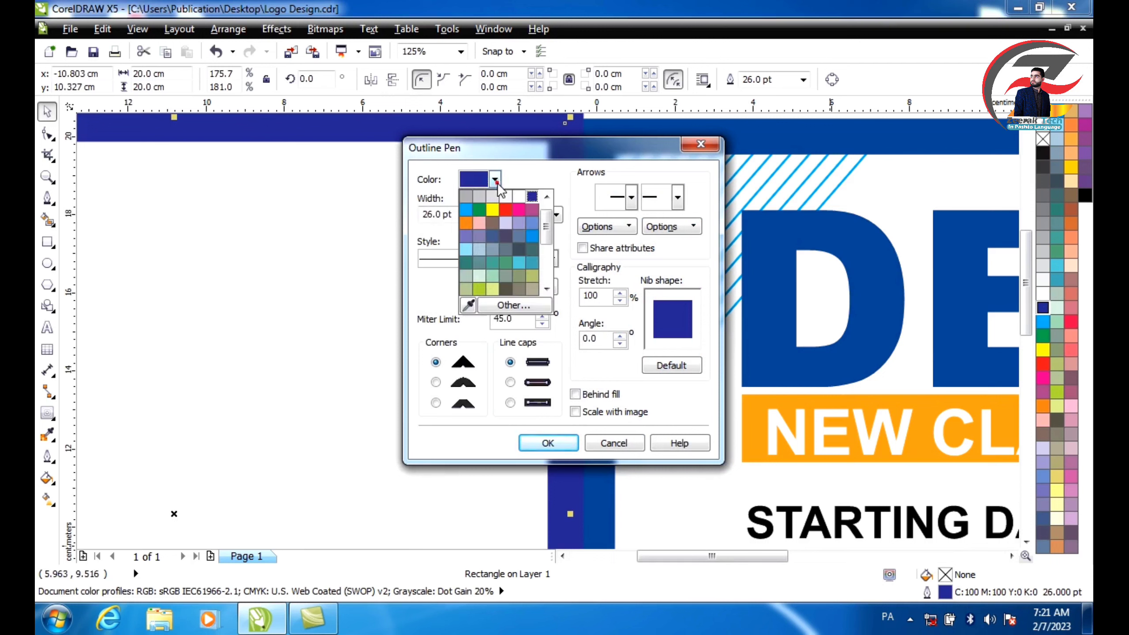
pyautogui.click(469, 305)
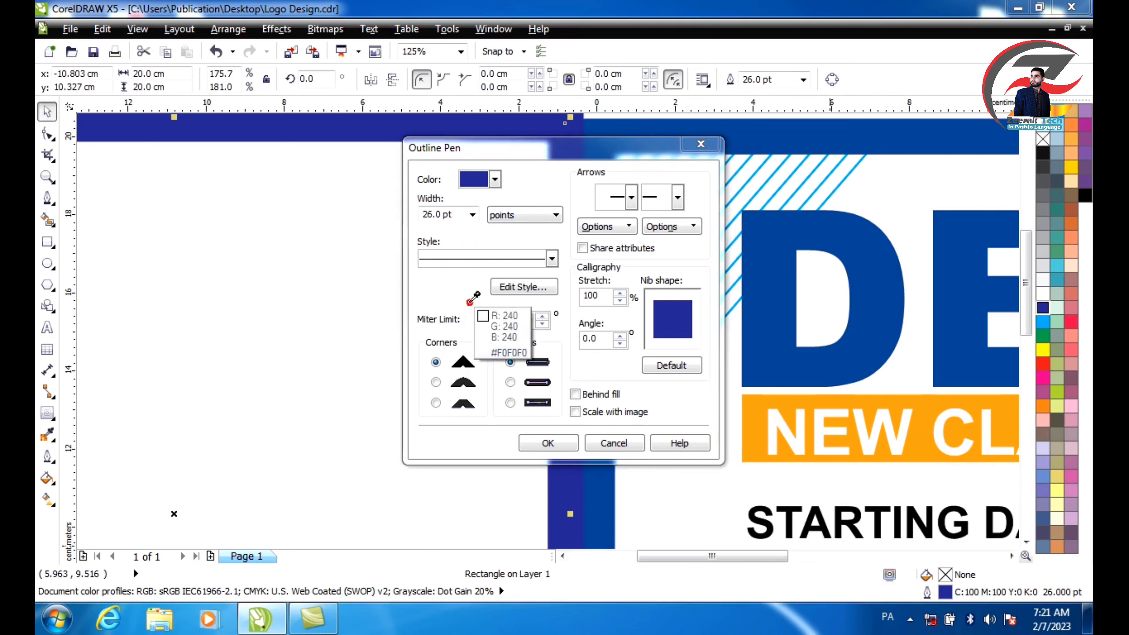
pyautogui.click(738, 134)
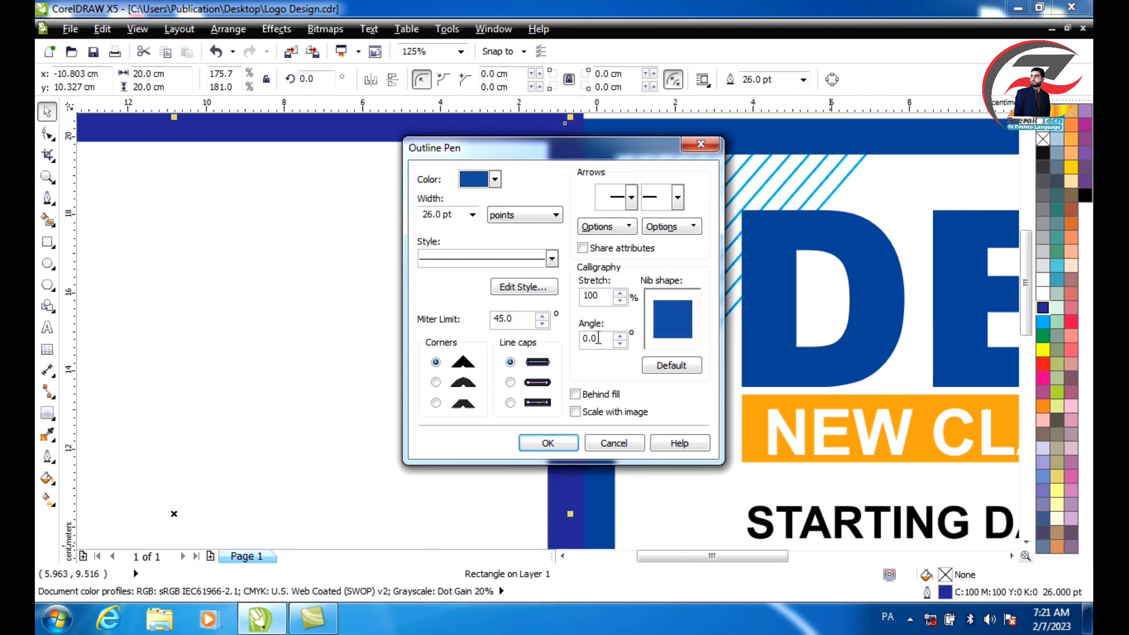
pyautogui.click(548, 442)
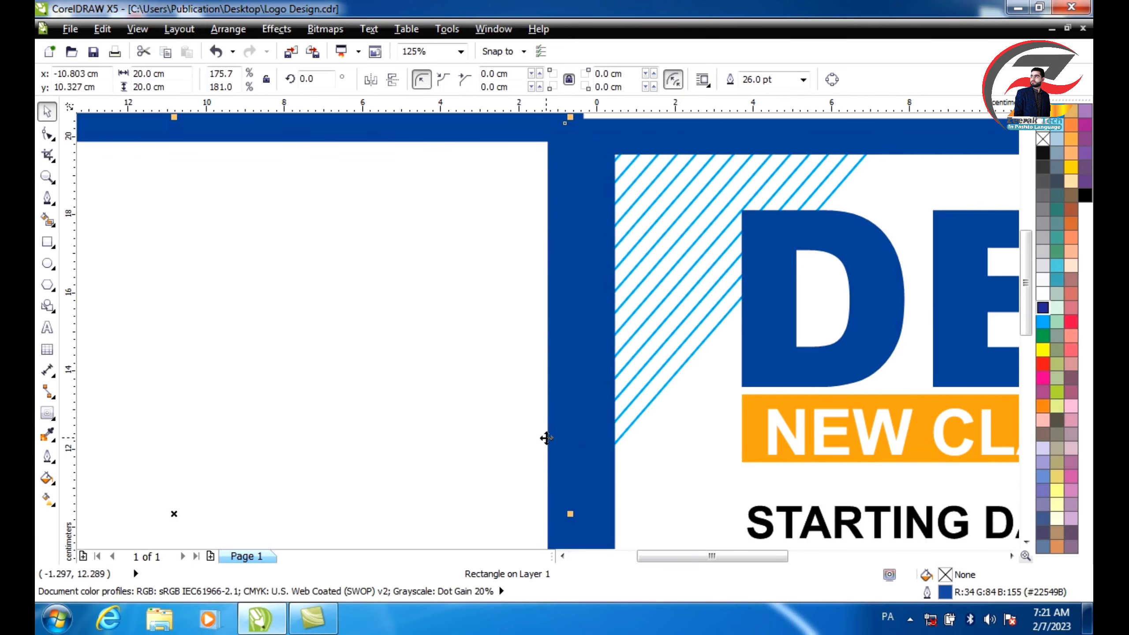
# - Nudge the square left and down until its top edge aligns with the poster's and a narrow gap separates them
pyautogui.press('Left')
pyautogui.press('Left')
pyautogui.press('Left')
pyautogui.press('Left')
pyautogui.press('Left')
pyautogui.press('Left')
pyautogui.press('Left')
pyautogui.press('Left')
pyautogui.press('Left')
pyautogui.press('Left')
pyautogui.press('Left')
pyautogui.press('Left')
pyautogui.press('Left')
pyautogui.press('Left')
pyautogui.press('Left')
pyautogui.press('Left')
pyautogui.press('Left')
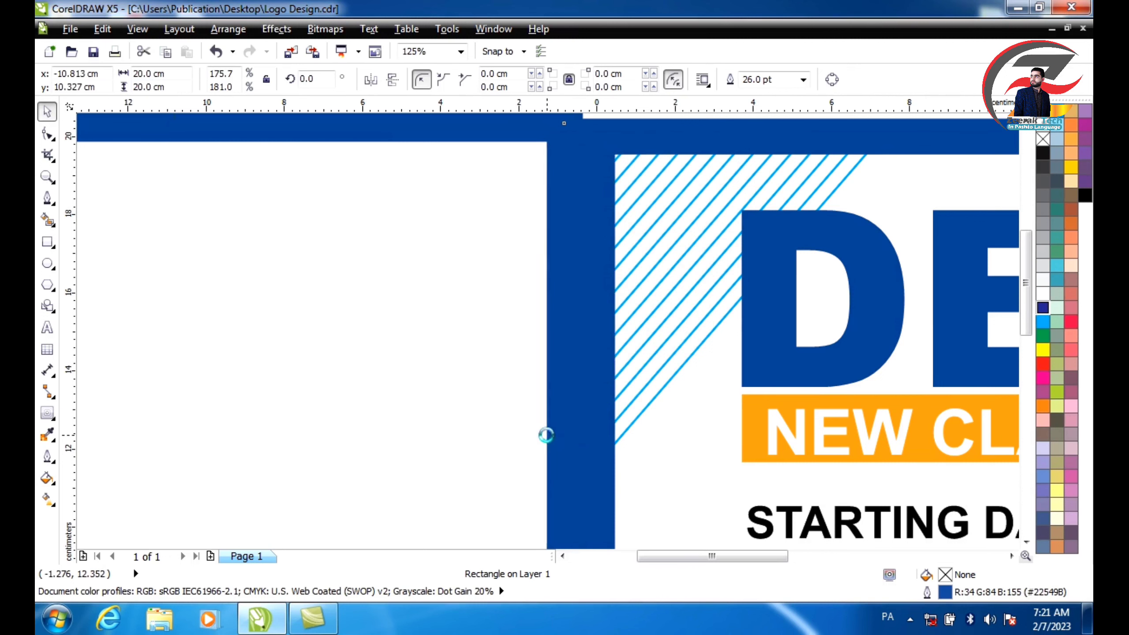
pyautogui.press('Down')
pyautogui.press('Down')
pyautogui.press('Down')
pyautogui.press('Down')
pyautogui.press('Down')
pyautogui.press('Down')
pyautogui.press('Down')
pyautogui.press('Down')
pyautogui.press('Down')
pyautogui.press('Down')
pyautogui.press('Down')
pyautogui.press('Down')
pyautogui.press('Down')
pyautogui.press('Down')
pyautogui.press('Down')
pyautogui.press('Down')
pyautogui.press('Down')
pyautogui.press('Down')
pyautogui.press('Down')
pyautogui.press('Down')
pyautogui.press('Down')
pyautogui.press('Down')
pyautogui.press('Down')
pyautogui.press('Down')
pyautogui.press('Down')
pyautogui.press('Down')
pyautogui.press('Down')
pyautogui.press('Down')
pyautogui.press('Down')
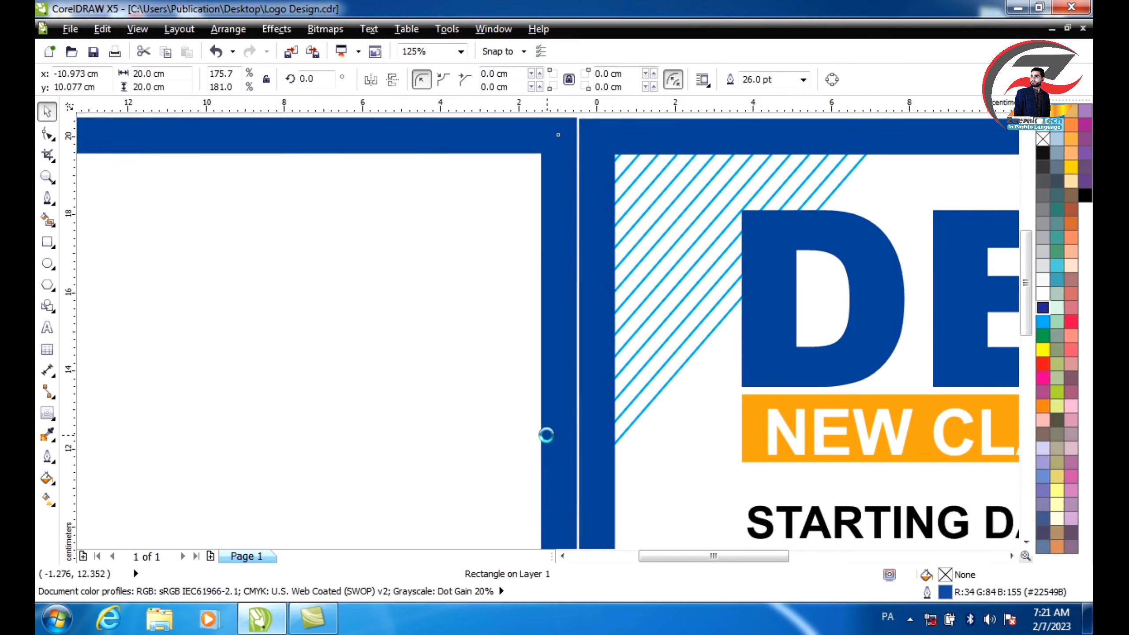
pyautogui.press('Up')
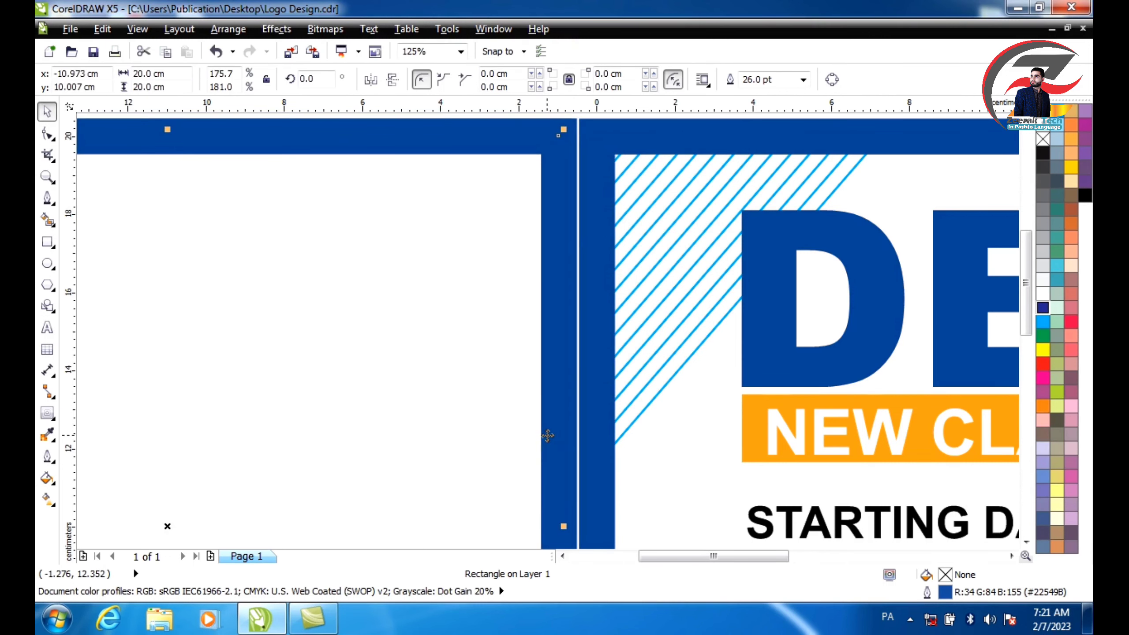
# - Draw an open U-shaped Bezier path about 20 cm wide and 6.2 cm high along the lower sides and bottom of the blue frame
pyautogui.scroll(-2, 548, 436)
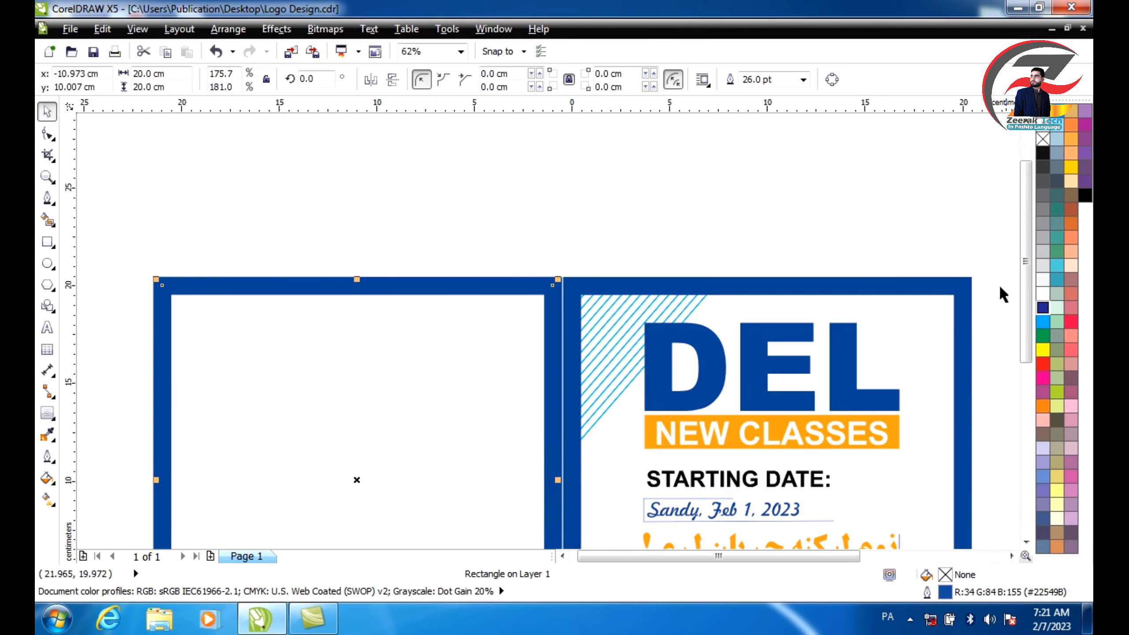
pyautogui.moveTo(1022, 283); pyautogui.dragTo(1020, 329)
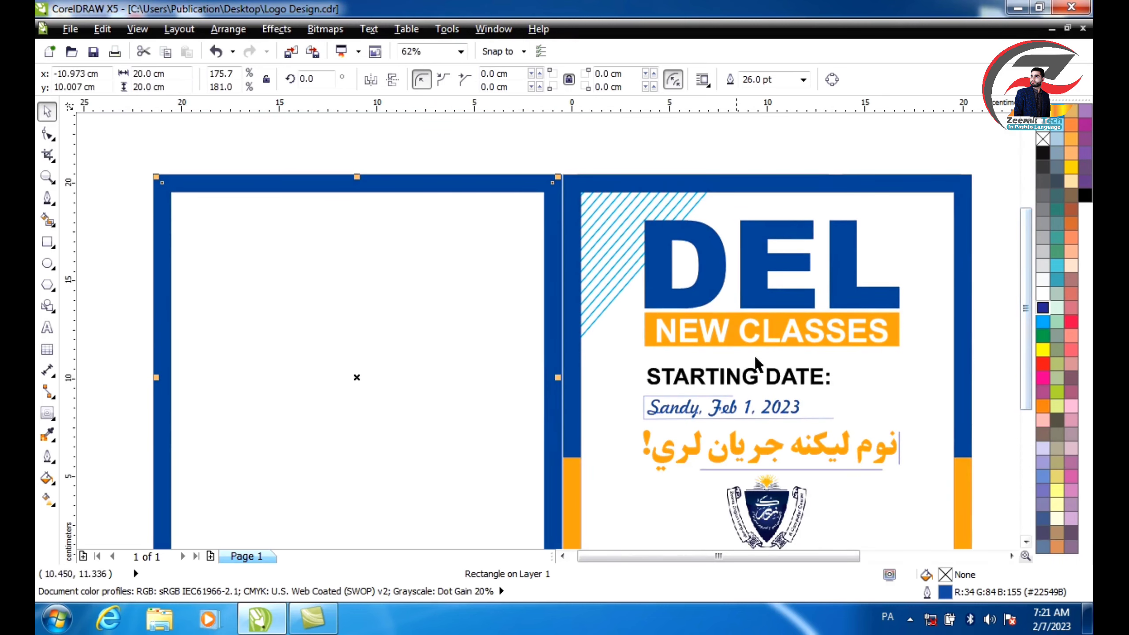
pyautogui.moveTo(1028, 337); pyautogui.dragTo(1024, 374)
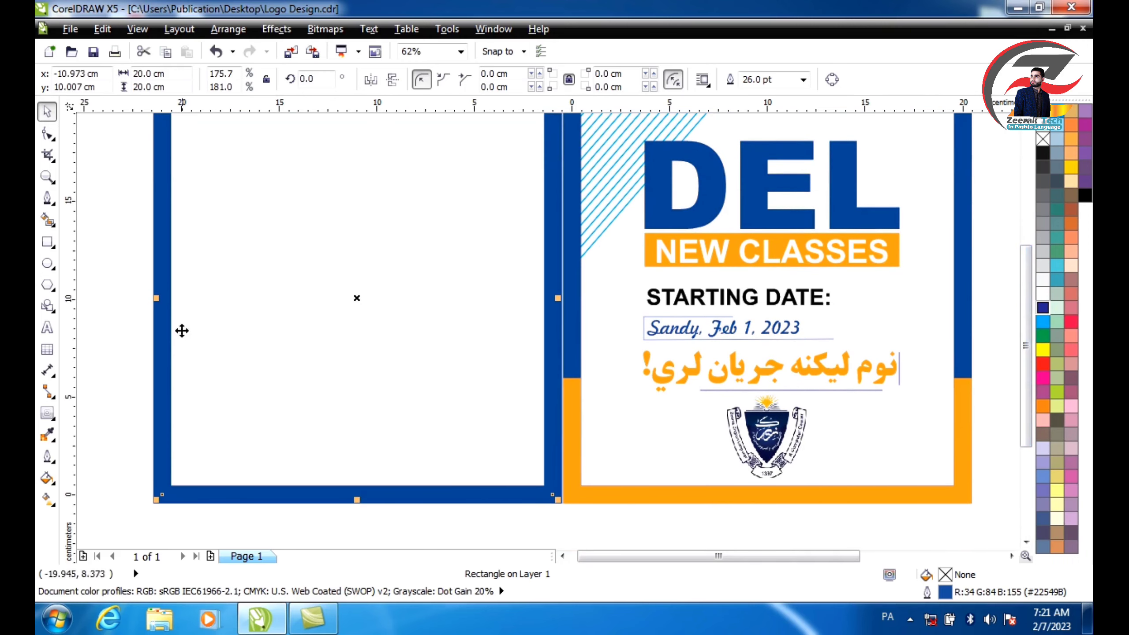
pyautogui.click(48, 198)
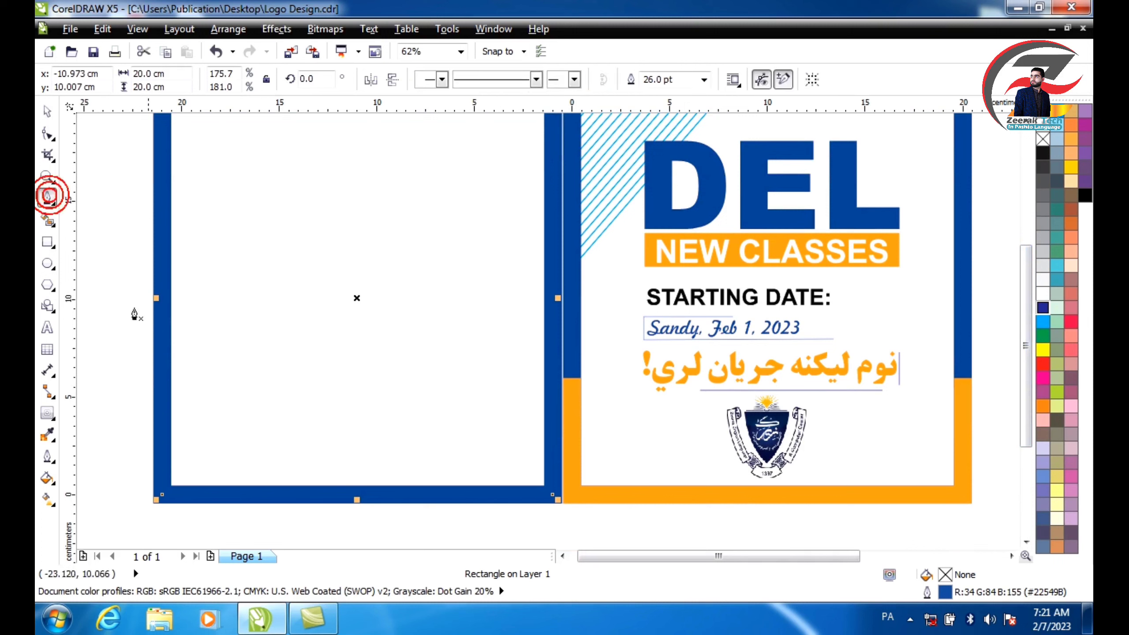
pyautogui.click(554, 381)
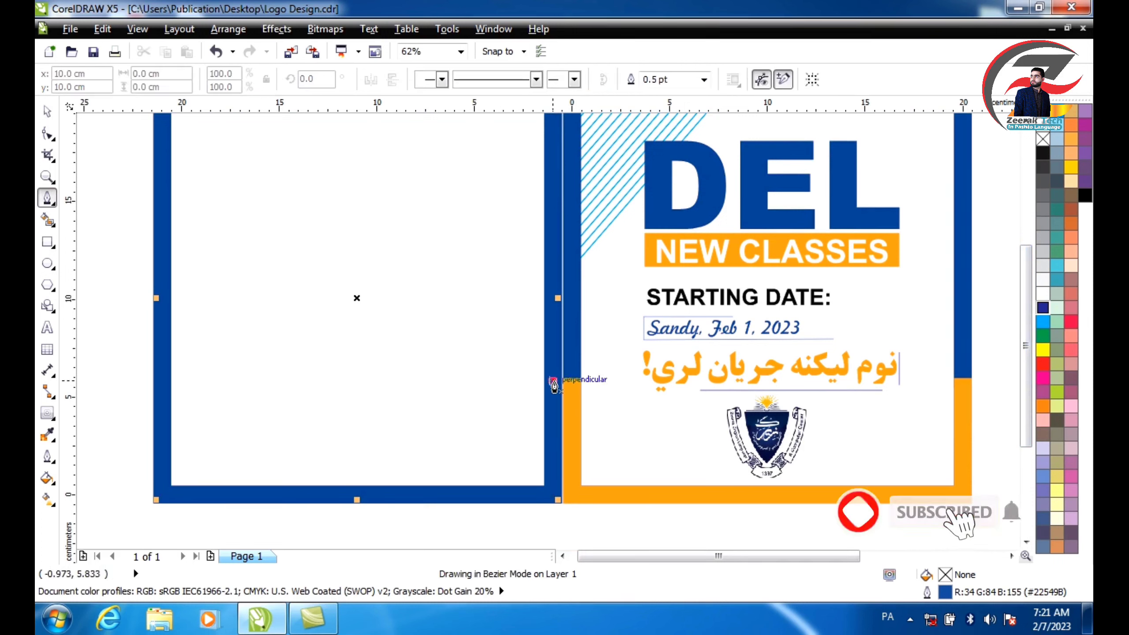
pyautogui.click(553, 494)
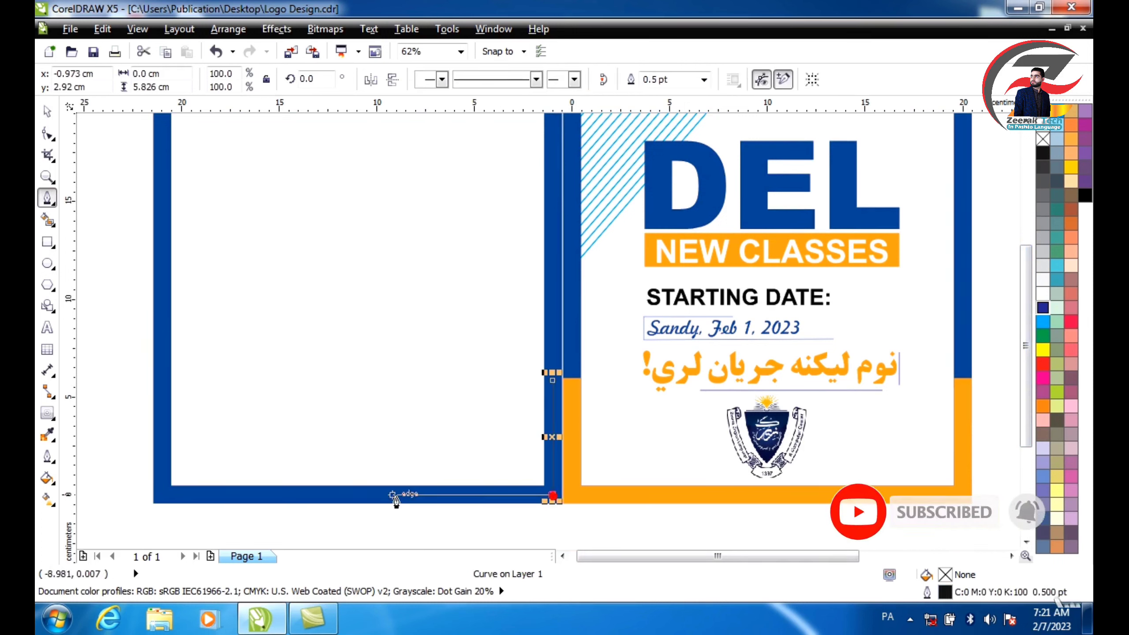
pyautogui.click(162, 494)
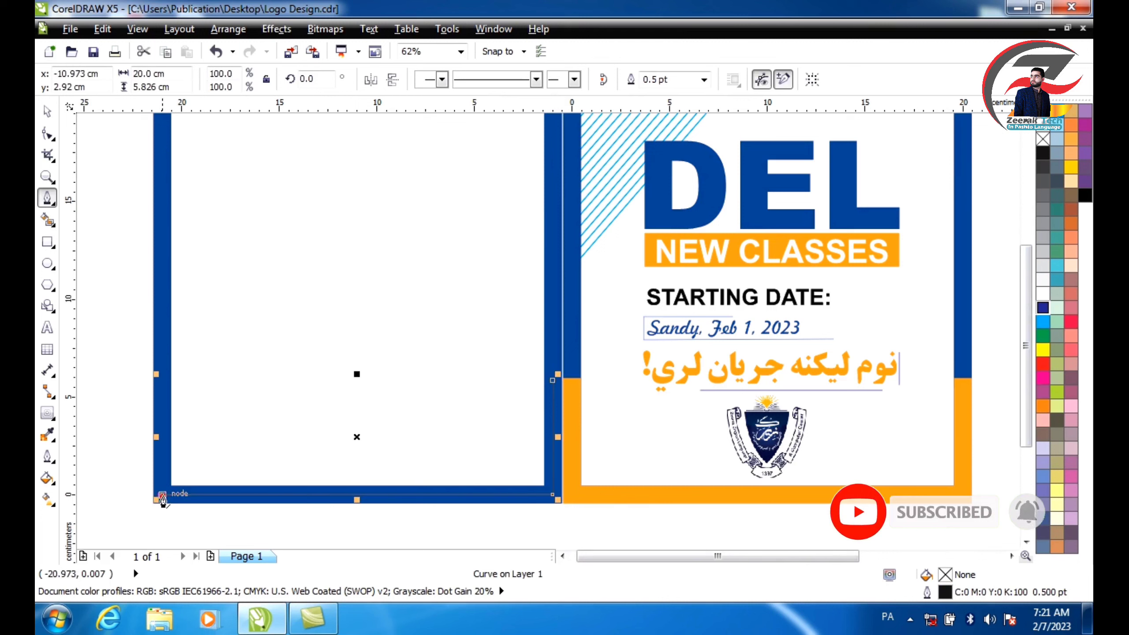
pyautogui.click(163, 374)
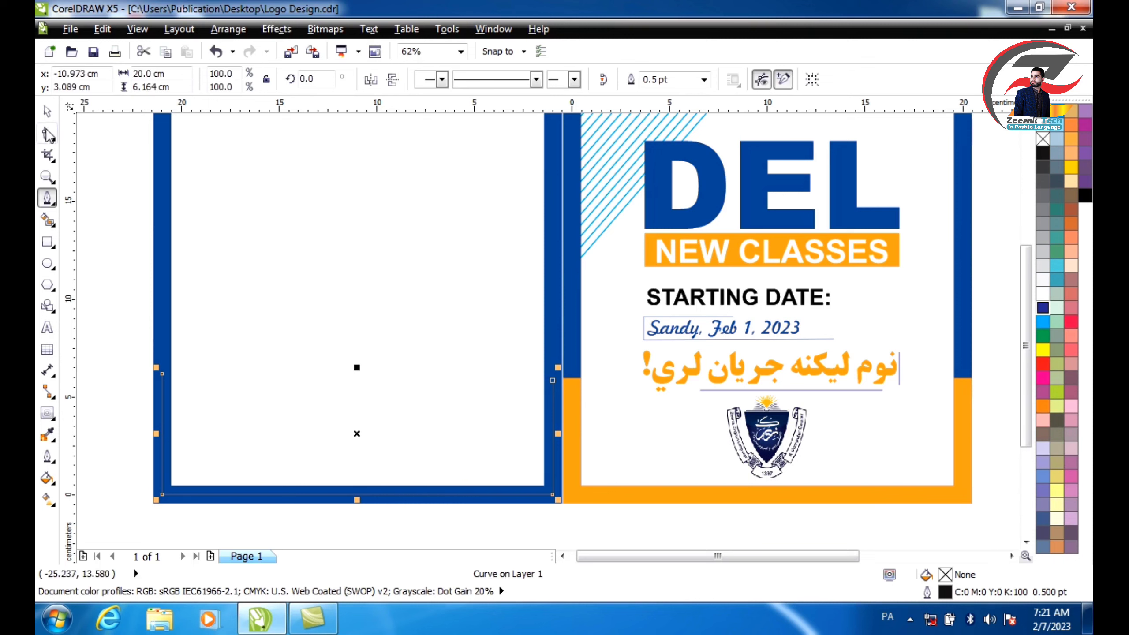
pyautogui.click(47, 112)
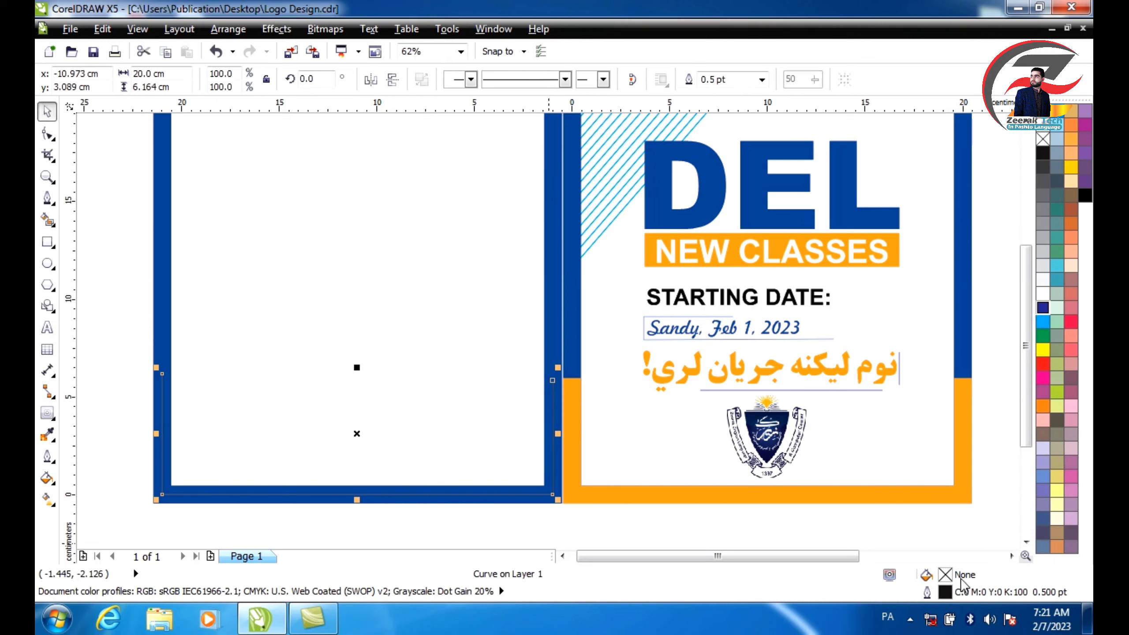
# - Give the U-shaped path a 26 pt outline in the poster's border orange, sampled with the eyedropper in the Outline Pen settings
pyautogui.doubleClick(967, 593)
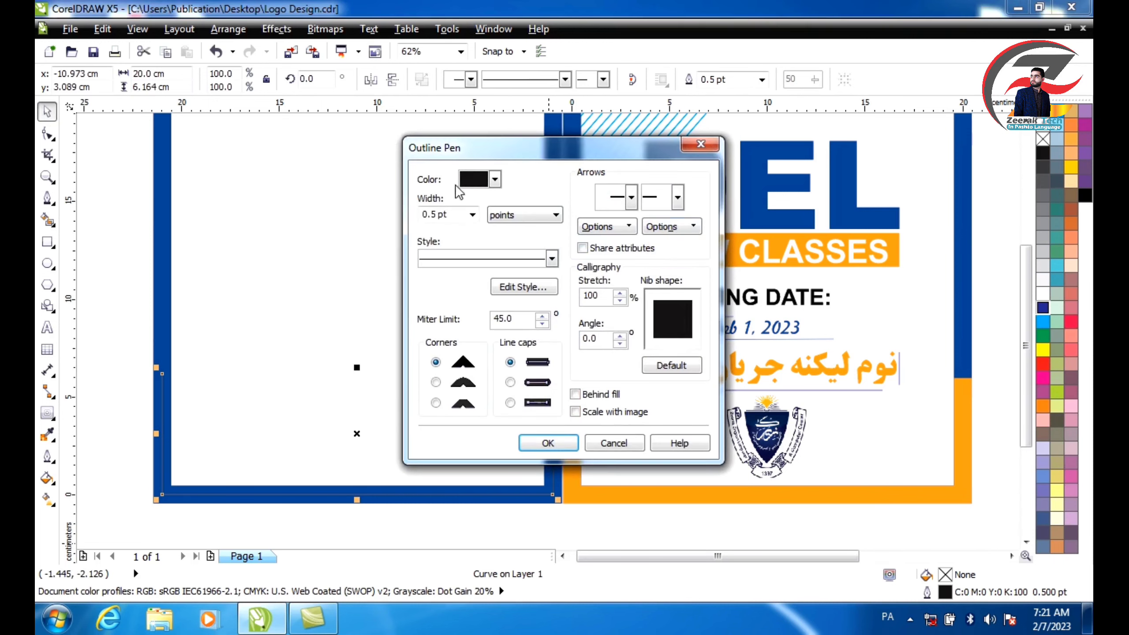
pyautogui.write('26')
pyautogui.click(495, 179)
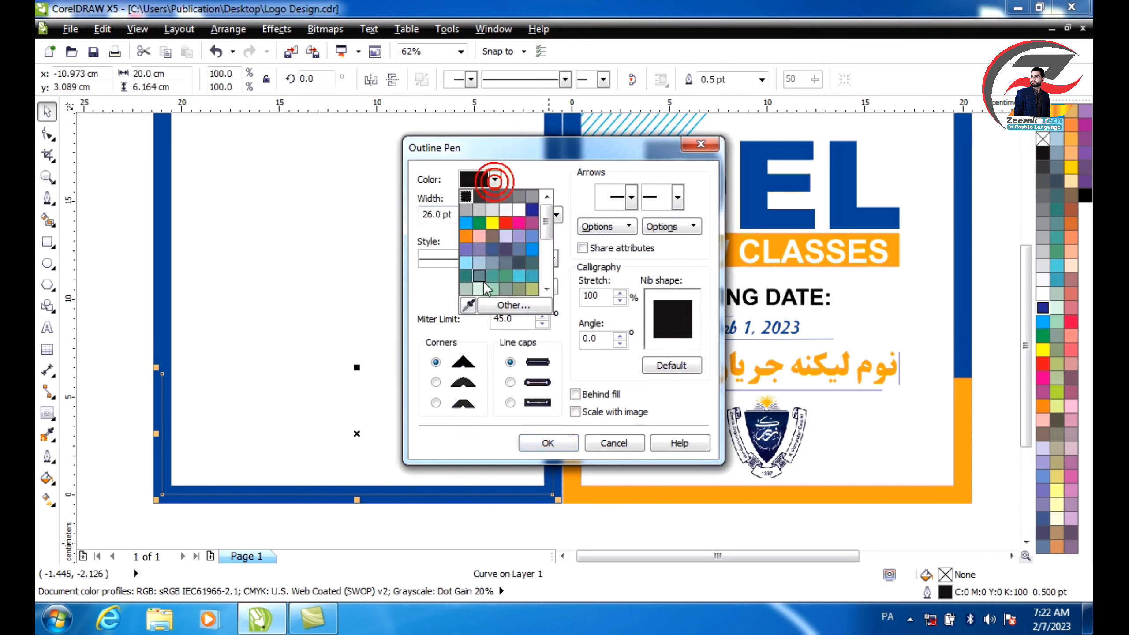
pyautogui.click(468, 305)
pyautogui.click(602, 499)
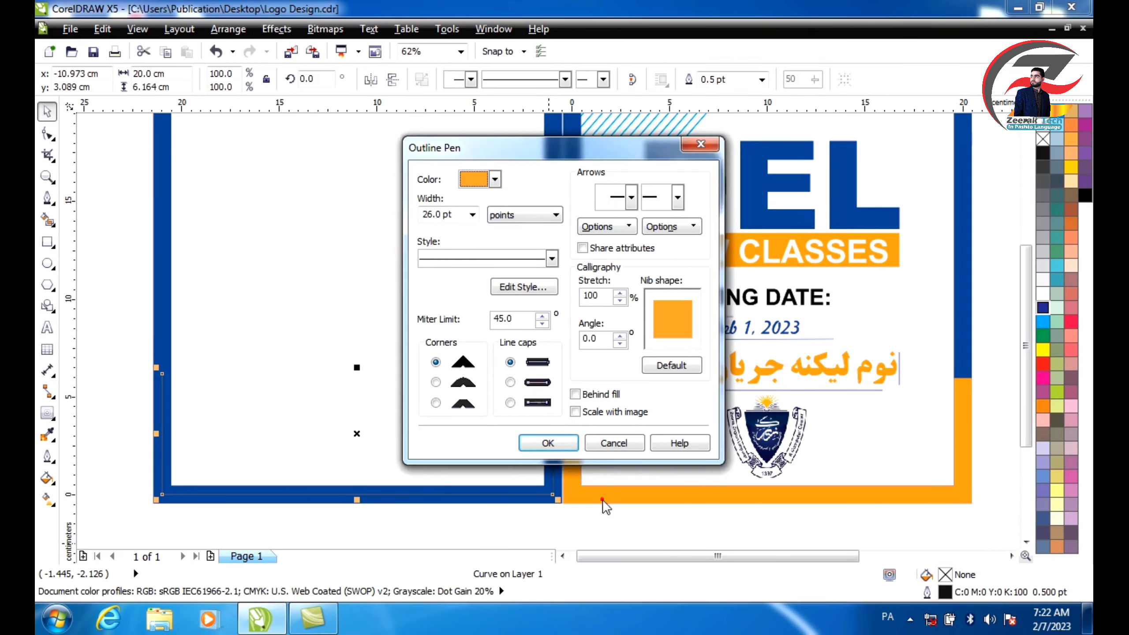
pyautogui.click(548, 443)
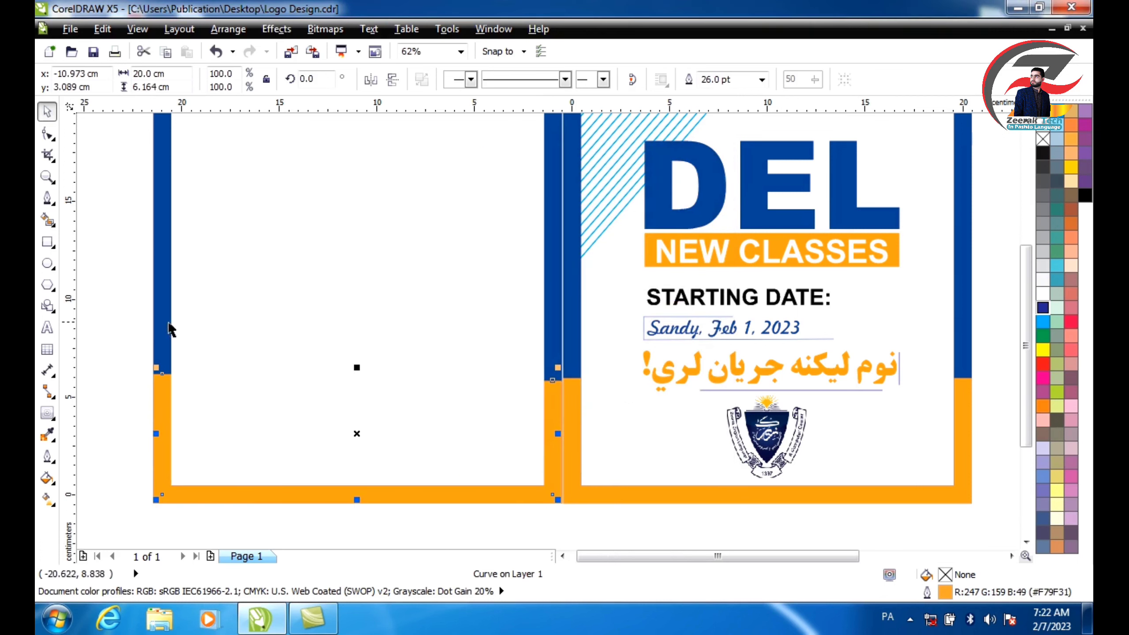
pyautogui.click(112, 322)
# - Group the blue square and the orange U-shaped path into one frame object
pyautogui.scroll(-2, 110, 316)
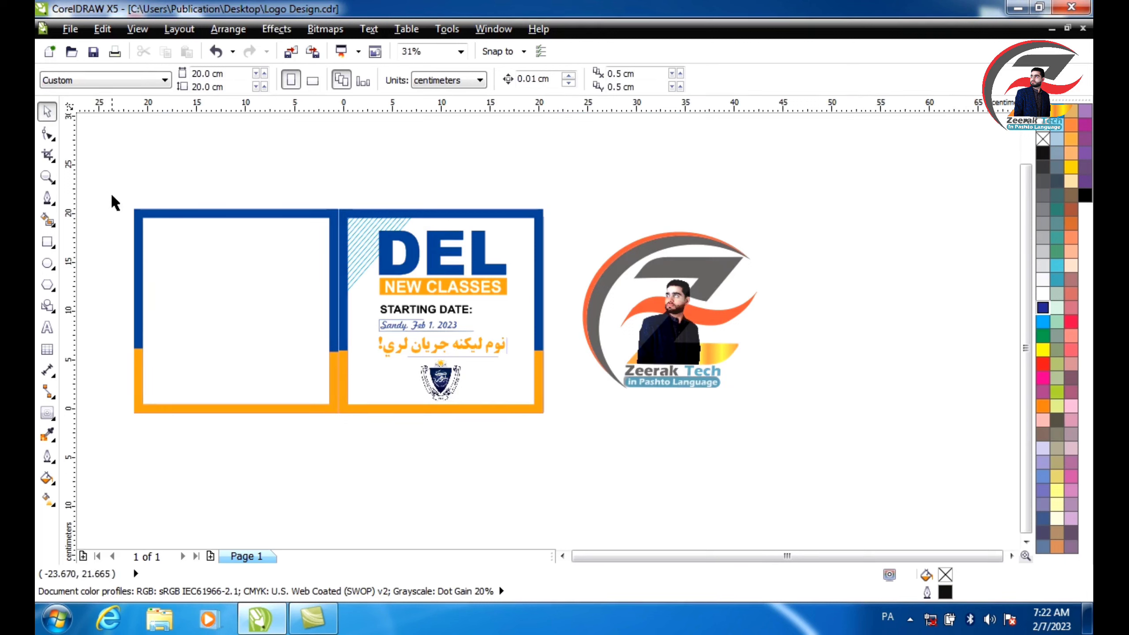
pyautogui.moveTo(109, 176); pyautogui.dragTo(337, 423)
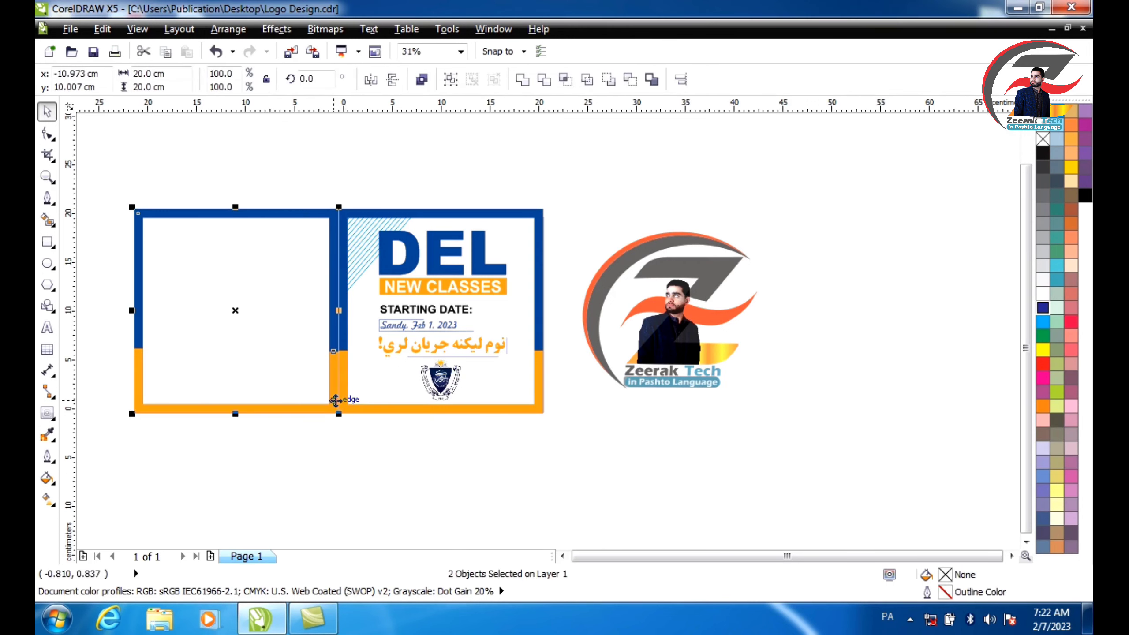
pyautogui.hotkey('ctrl', 'g')
pyautogui.click(371, 443)
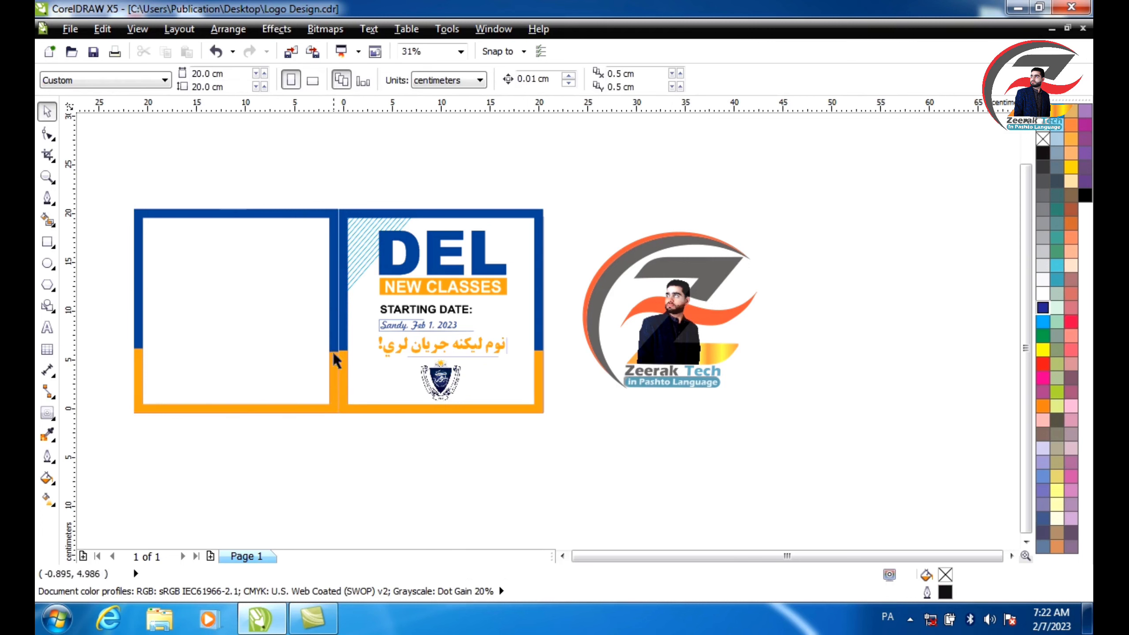
pyautogui.click(152, 347)
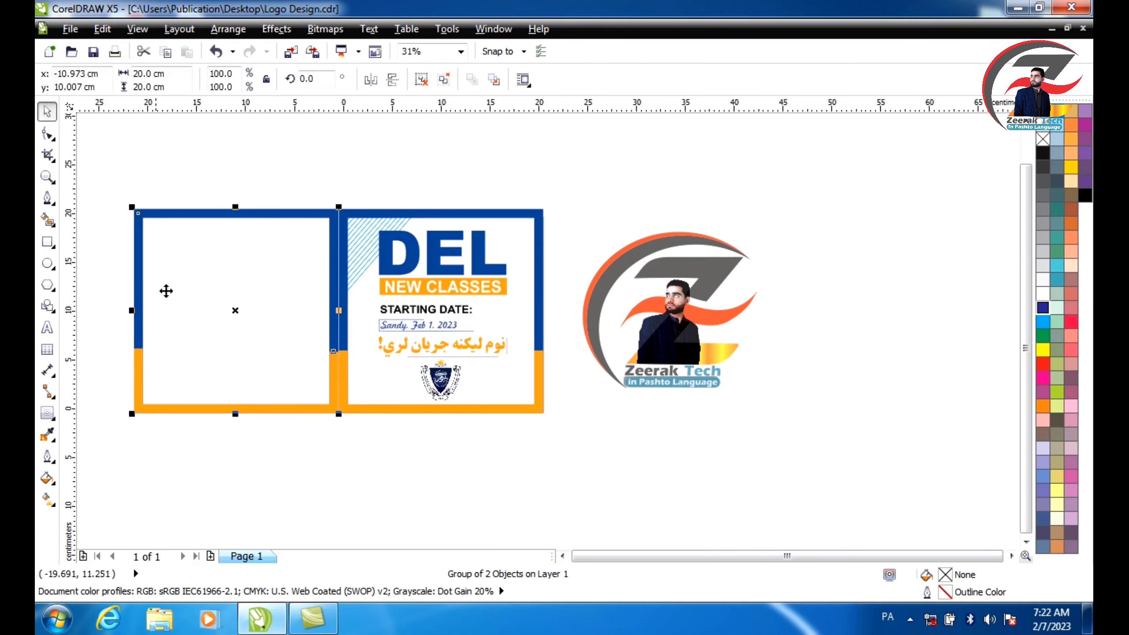
pyautogui.click(398, 167)
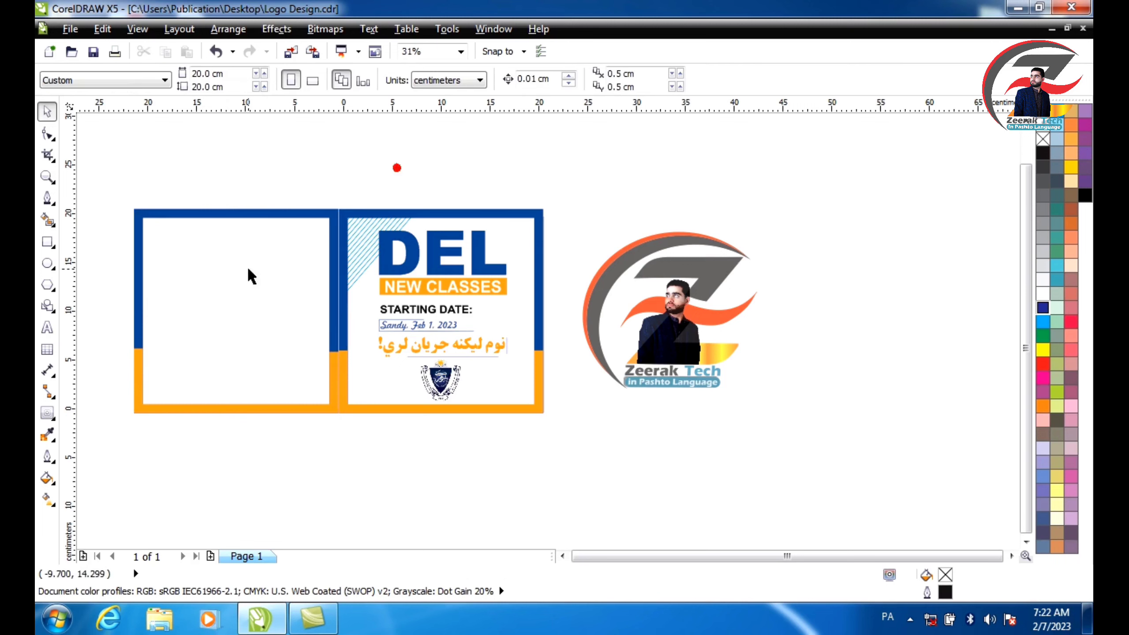
# - Add the artistic text "DEL" in the upper part of the empty frame, using the English keyboard layout
pyautogui.click(46, 330)
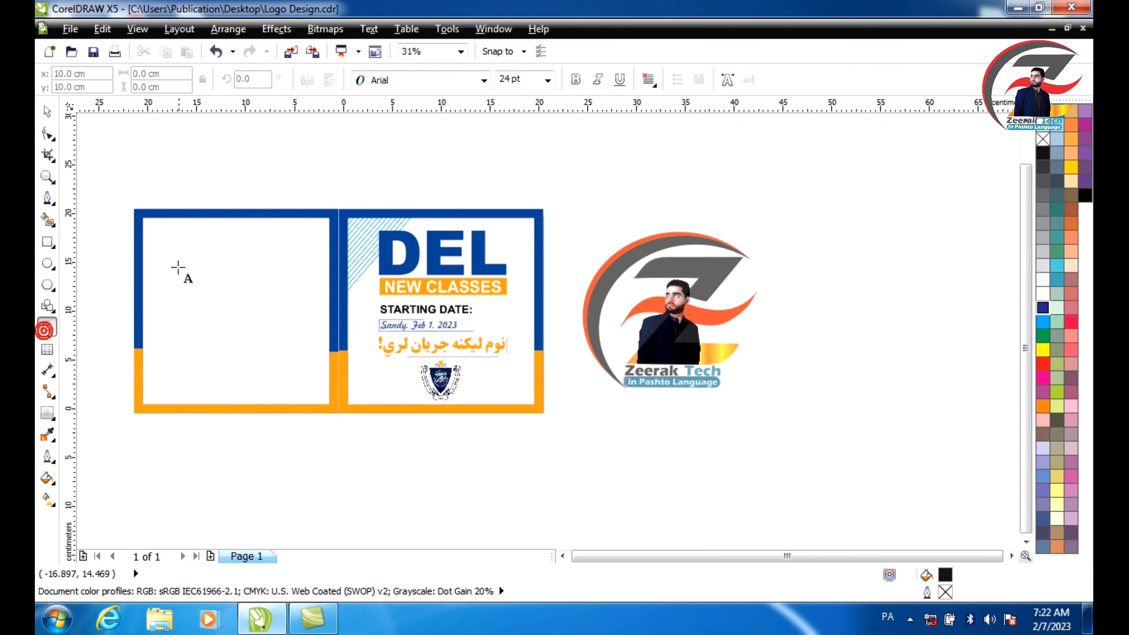
pyautogui.scroll(1, 189, 248)
pyautogui.click(189, 246)
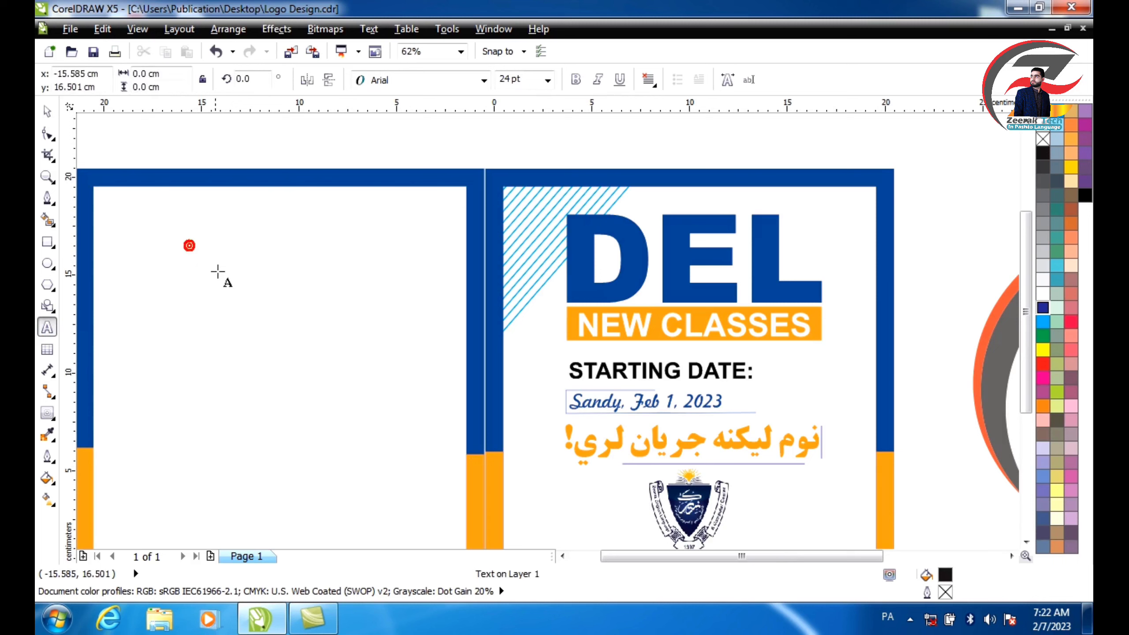
pyautogui.write('یٍ')
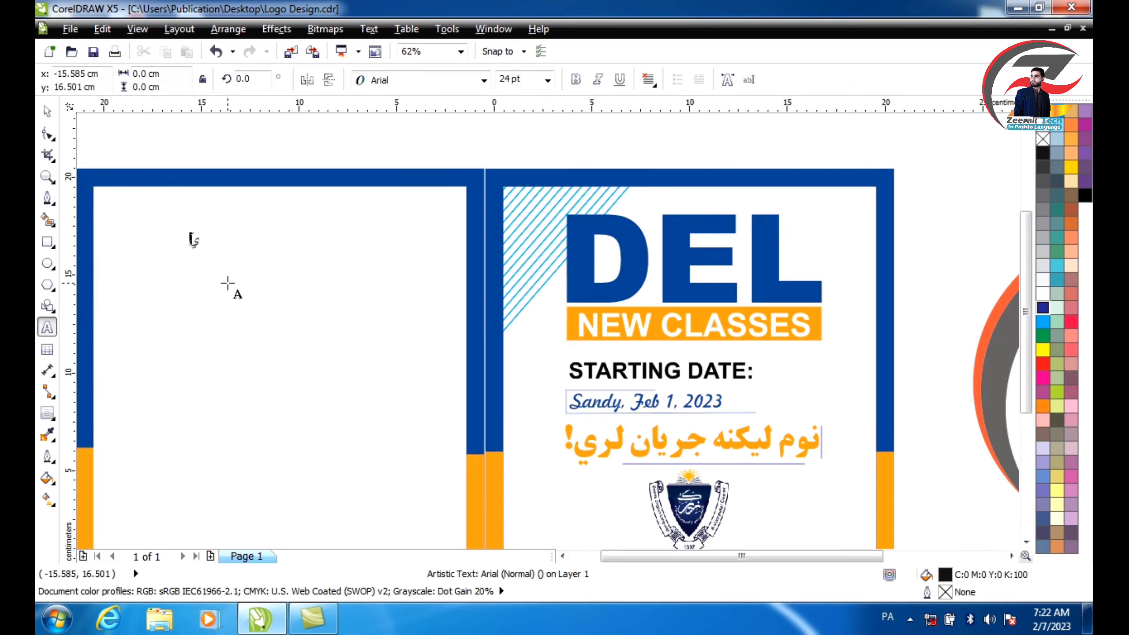
pyautogui.press('BackSpace')
pyautogui.press('BackSpace')
pyautogui.hotkey('alt', 'shift')
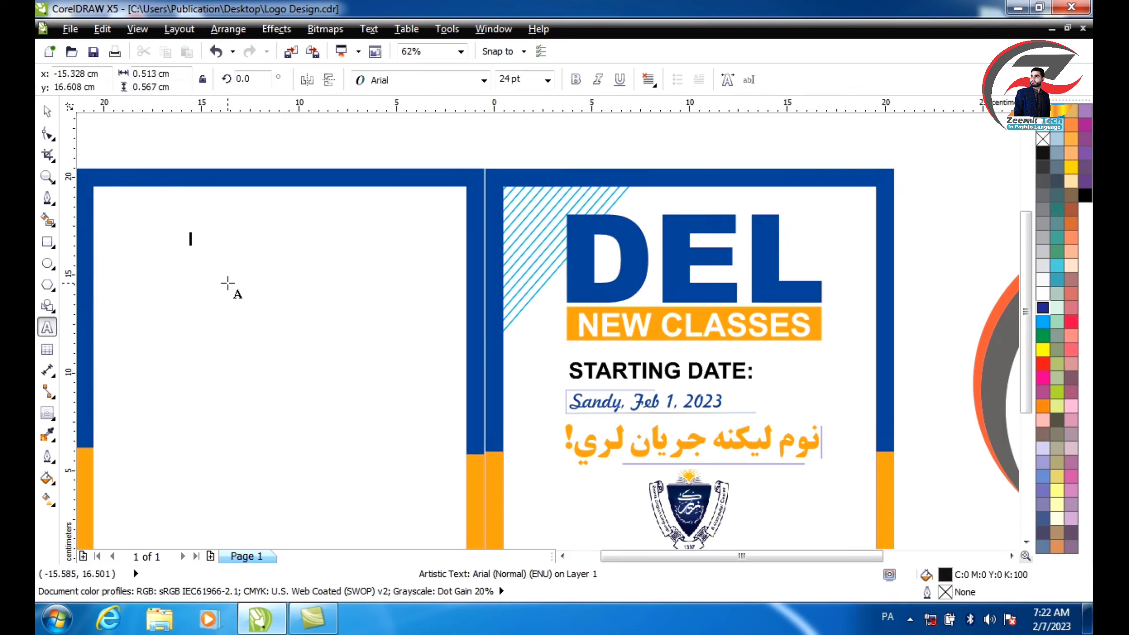
pyautogui.write('DEL')
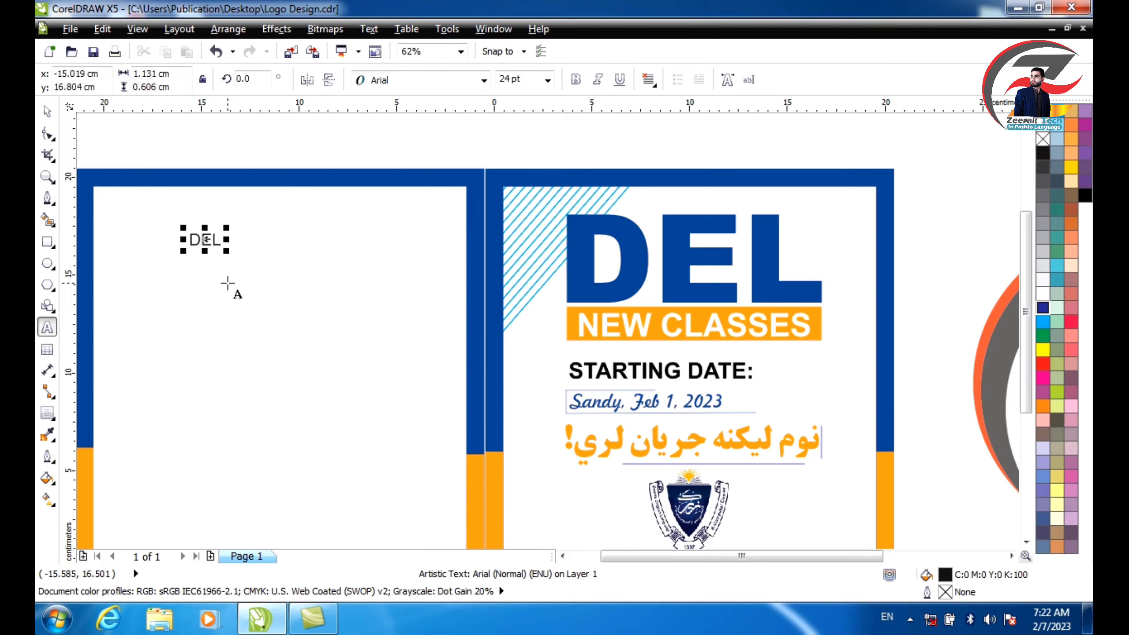
# - Enlarge the DEL text proportionally to about 10.2 × 3.8 cm and change its font to Arial Black
pyautogui.click(45, 109)
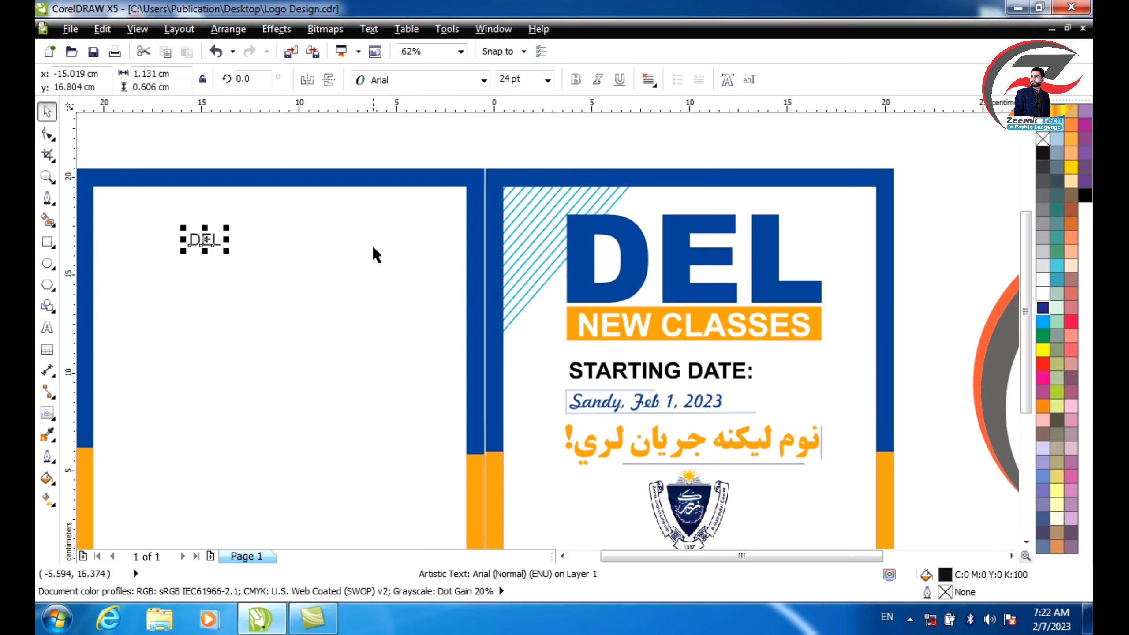
pyautogui.moveTo(228, 253); pyautogui.dragTo(393, 313)
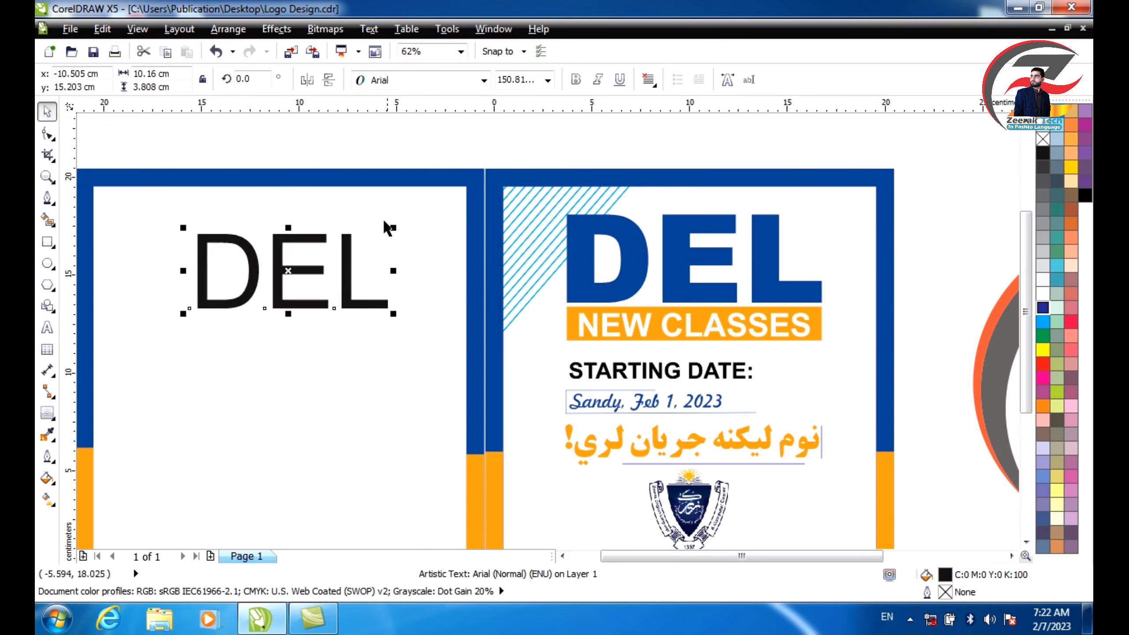
pyautogui.click(484, 81)
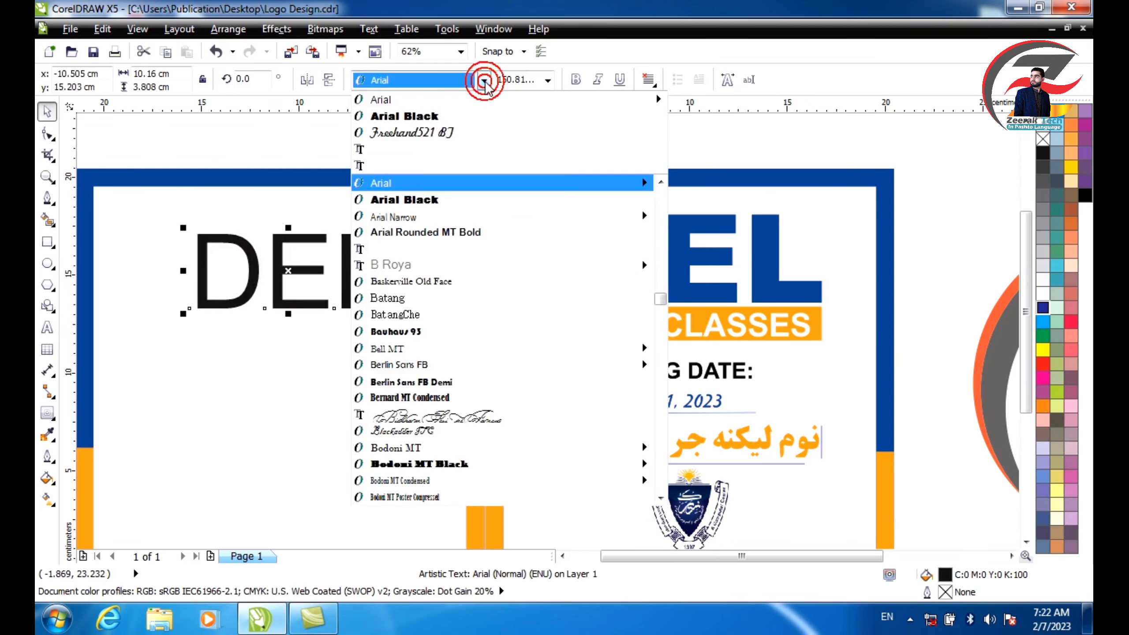
pyautogui.click(448, 114)
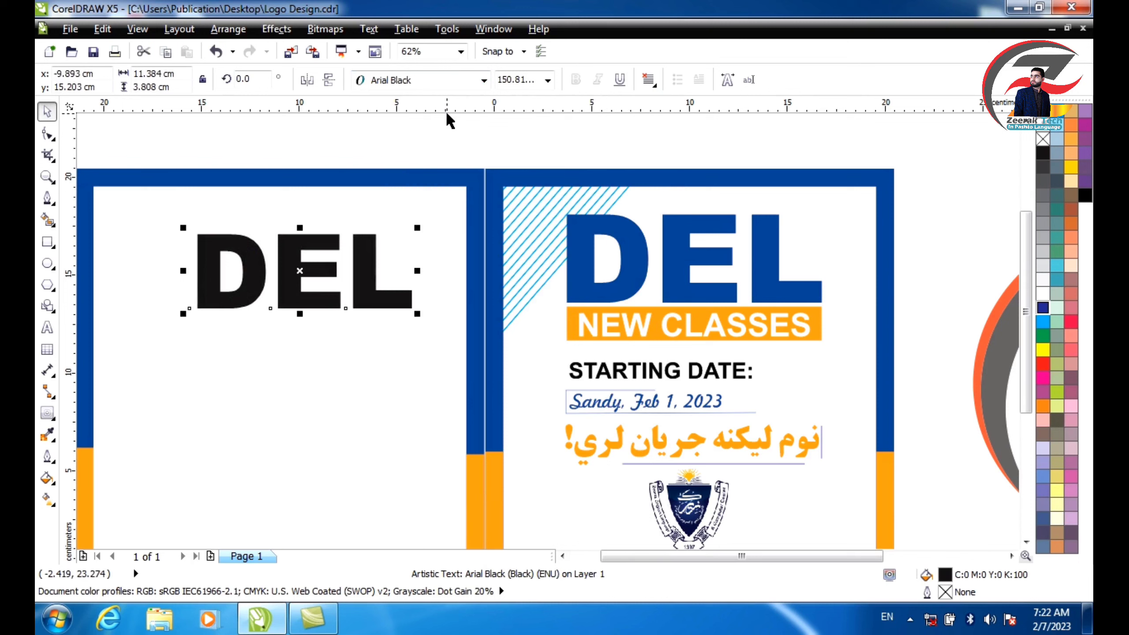
# - Lay the DEL text over the poster's DEL heading and scale it to match, about 13.4 × 4.5 cm
pyautogui.moveTo(370, 289)
pyautogui.mouseDown()
pyautogui.moveTo(744, 272)
pyautogui.moveTo(834, 307)
pyautogui.mouseUp()
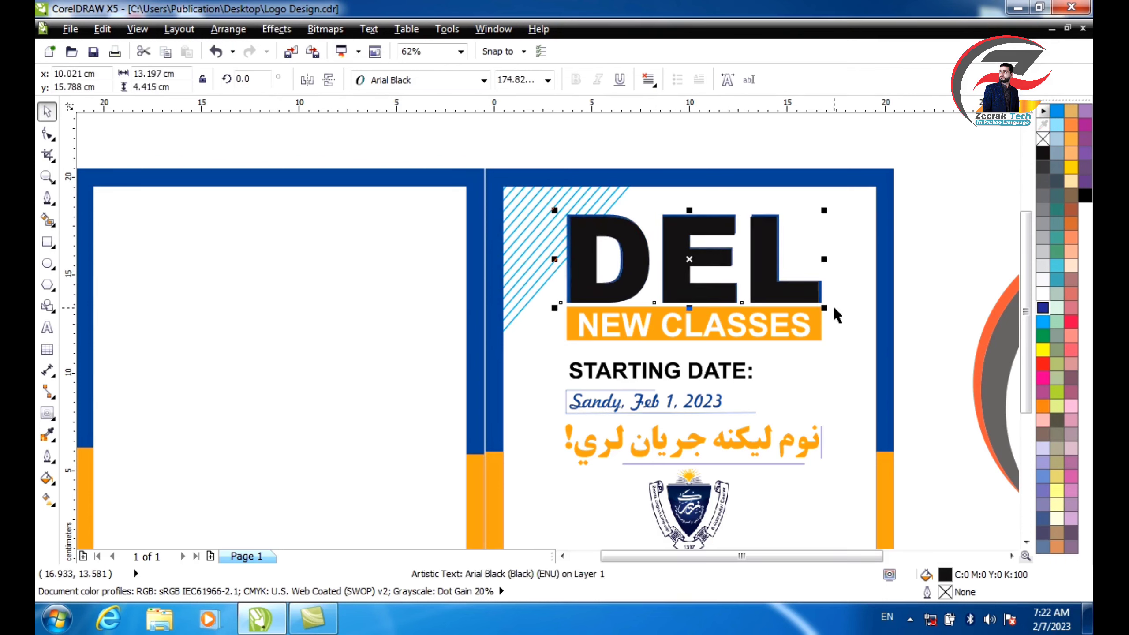
pyautogui.click(827, 259)
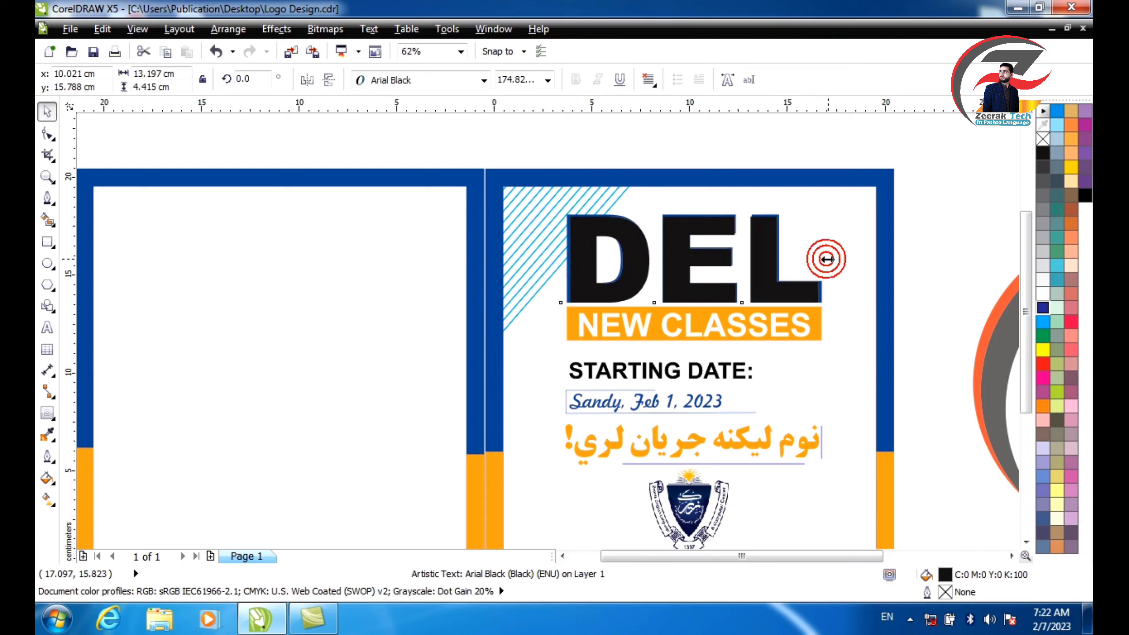
pyautogui.moveTo(828, 259); pyautogui.dragTo(824, 259)
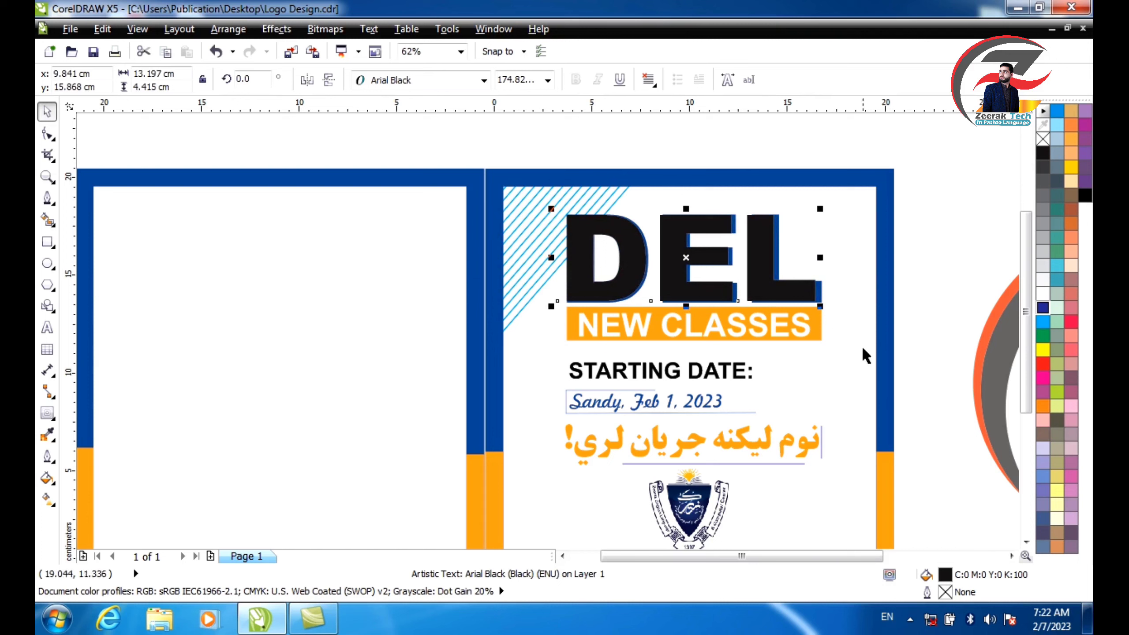
pyautogui.moveTo(819, 306); pyautogui.dragTo(824, 308)
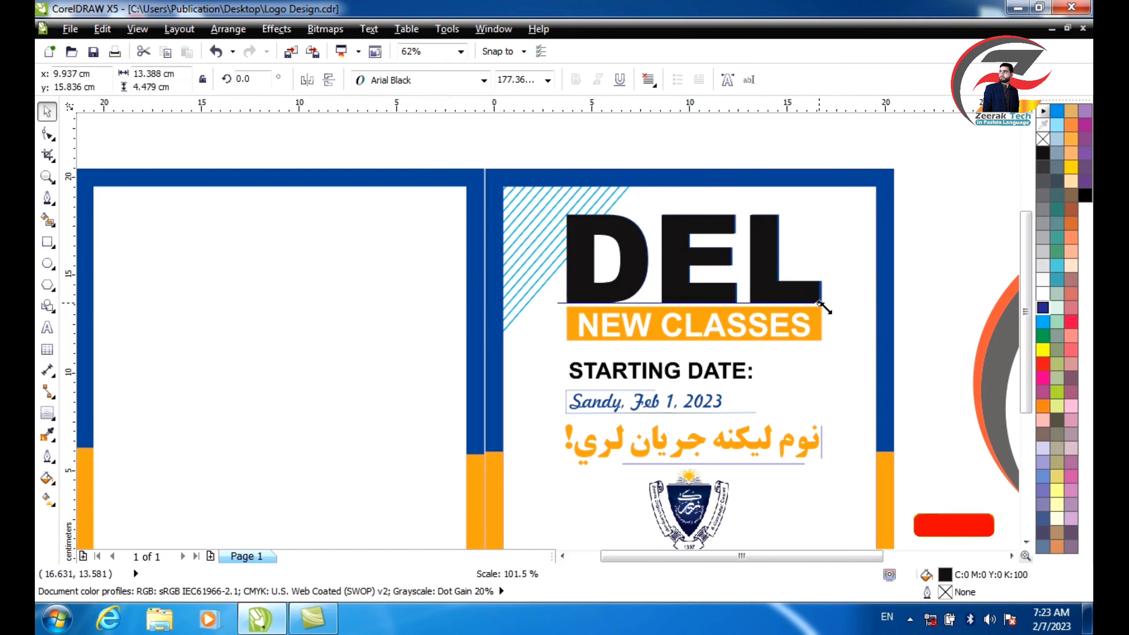
# - Move the DEL text back into the empty frame, near the top and roughly centered between its sides
pyautogui.moveTo(708, 252); pyautogui.dragTo(314, 252)
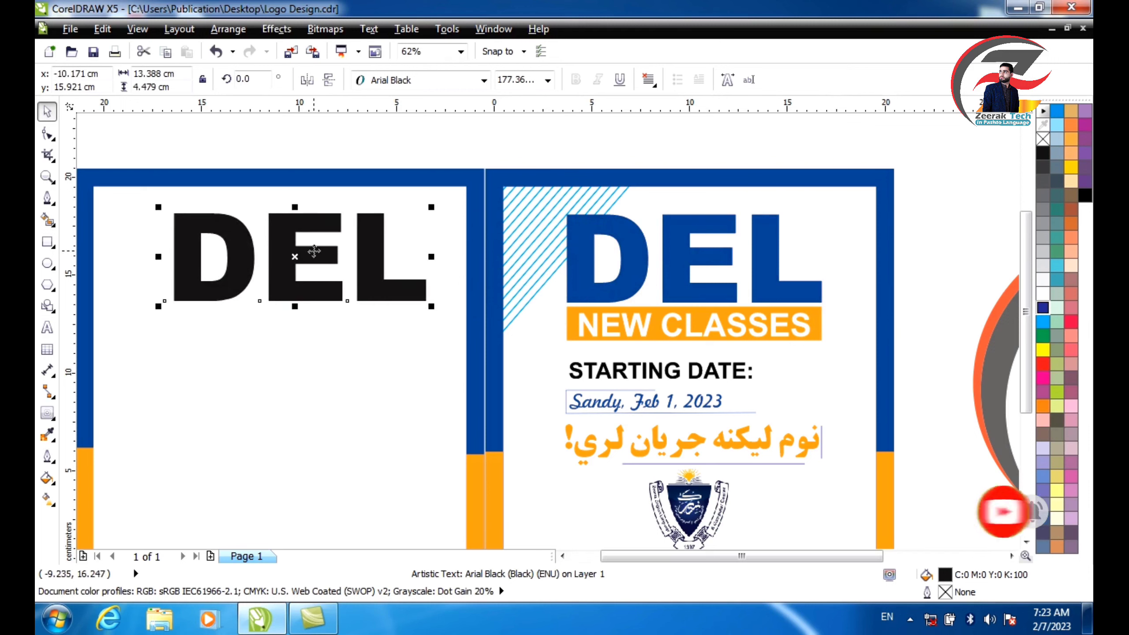
pyautogui.press('Down')
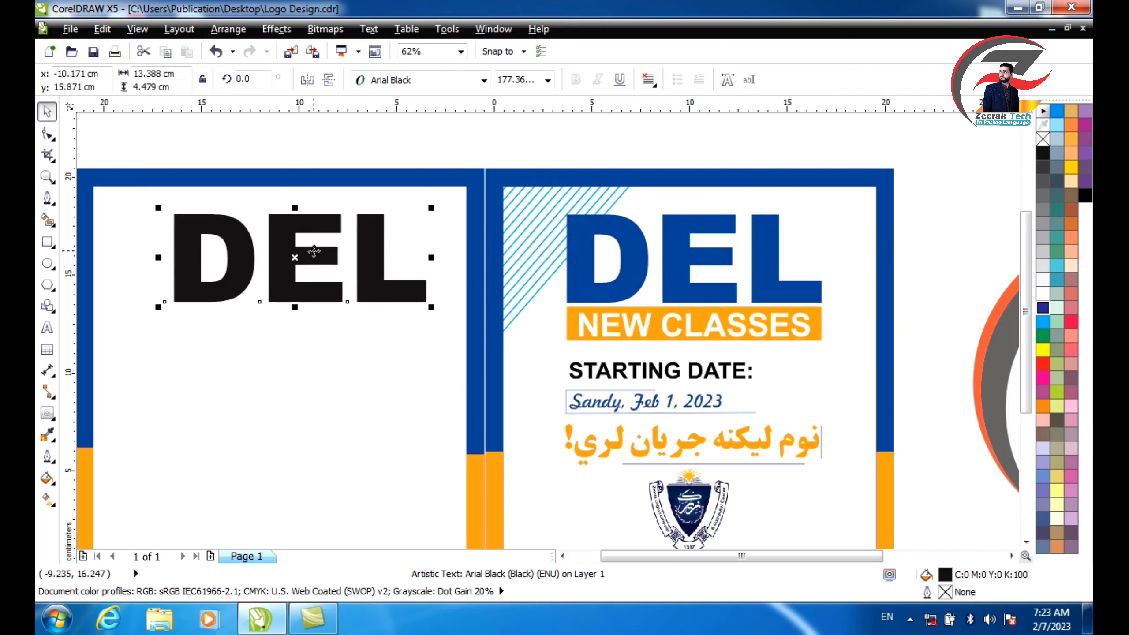
pyautogui.moveTo(314, 252); pyautogui.dragTo(307, 250)
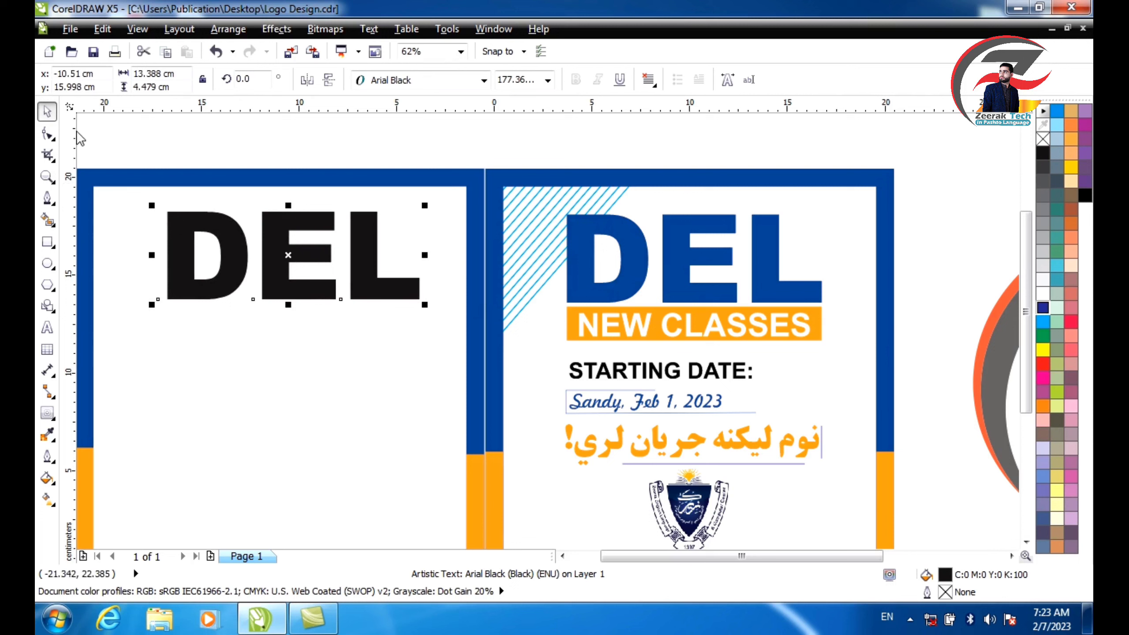
# - Place a vertical guideline at about x -17.2 cm and nudge the DEL text left until the D's outer edge meets it
pyautogui.moveTo(149, 131); pyautogui.dragTo(164, 134)
pyautogui.moveTo(158, 134); pyautogui.dragTo(158, 134)
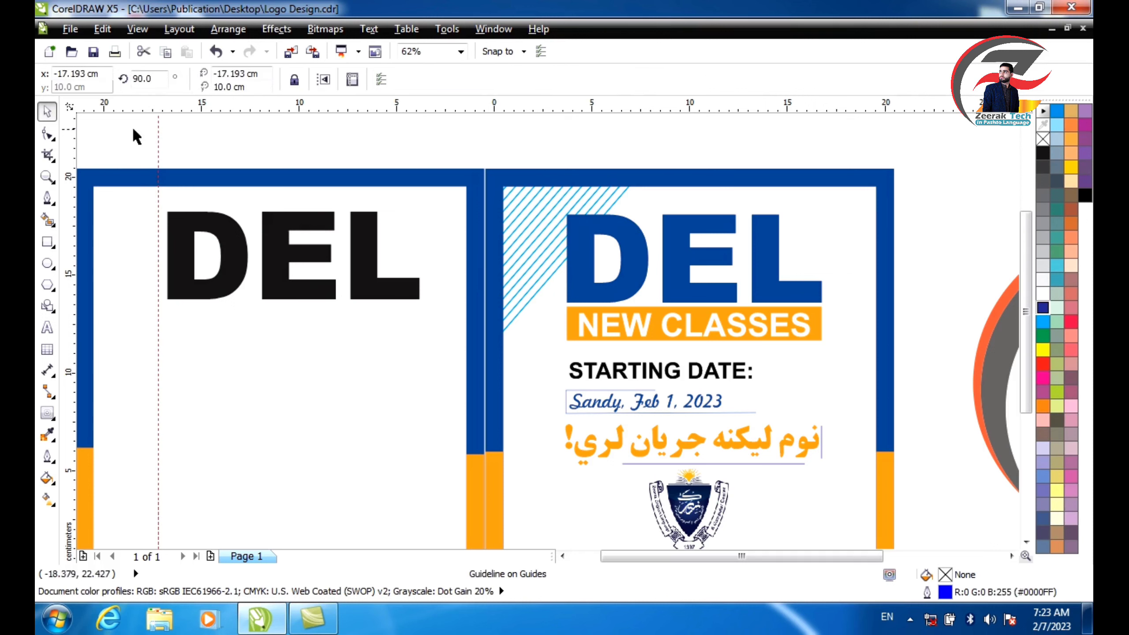
pyautogui.click(204, 215)
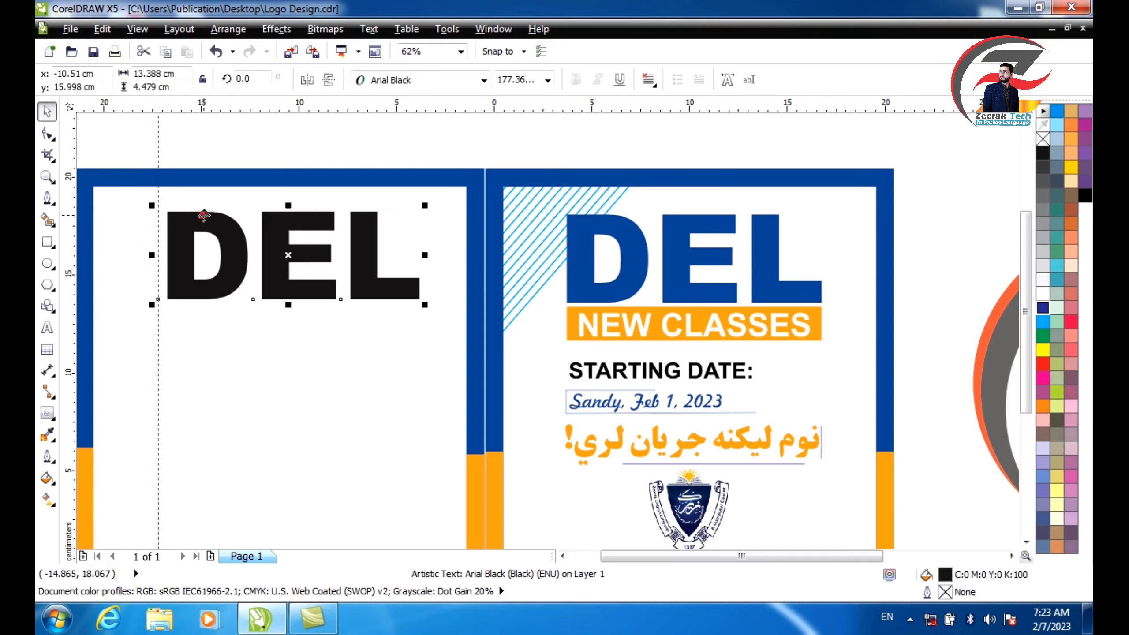
pyautogui.press('Left')
pyautogui.press('Left')
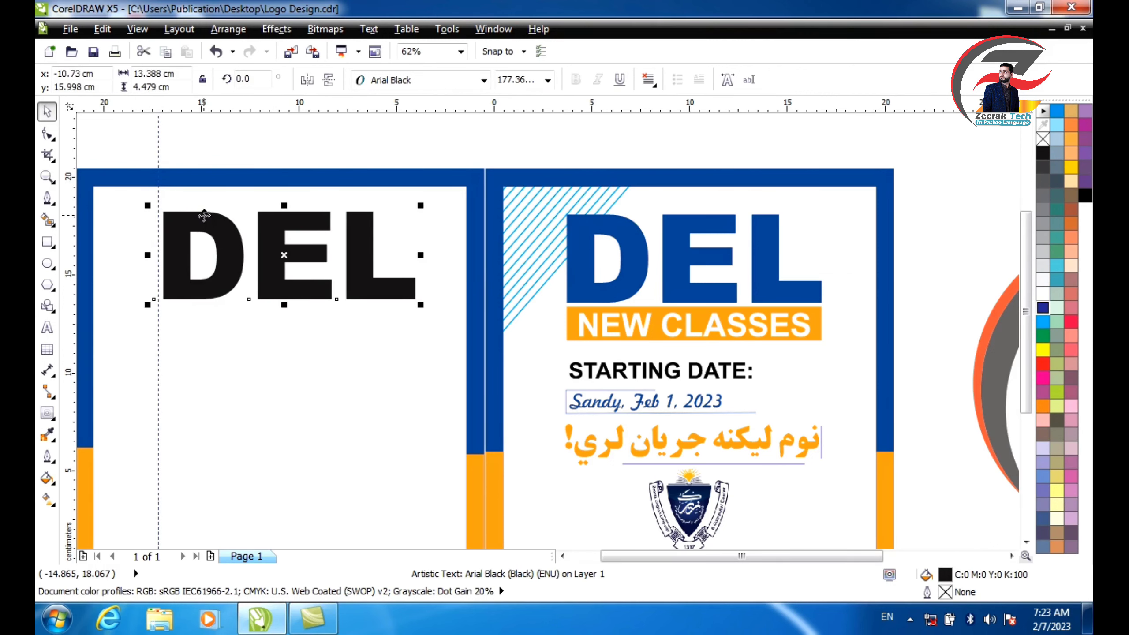
pyautogui.press('Left')
pyautogui.press('Left')
pyautogui.press('Left')
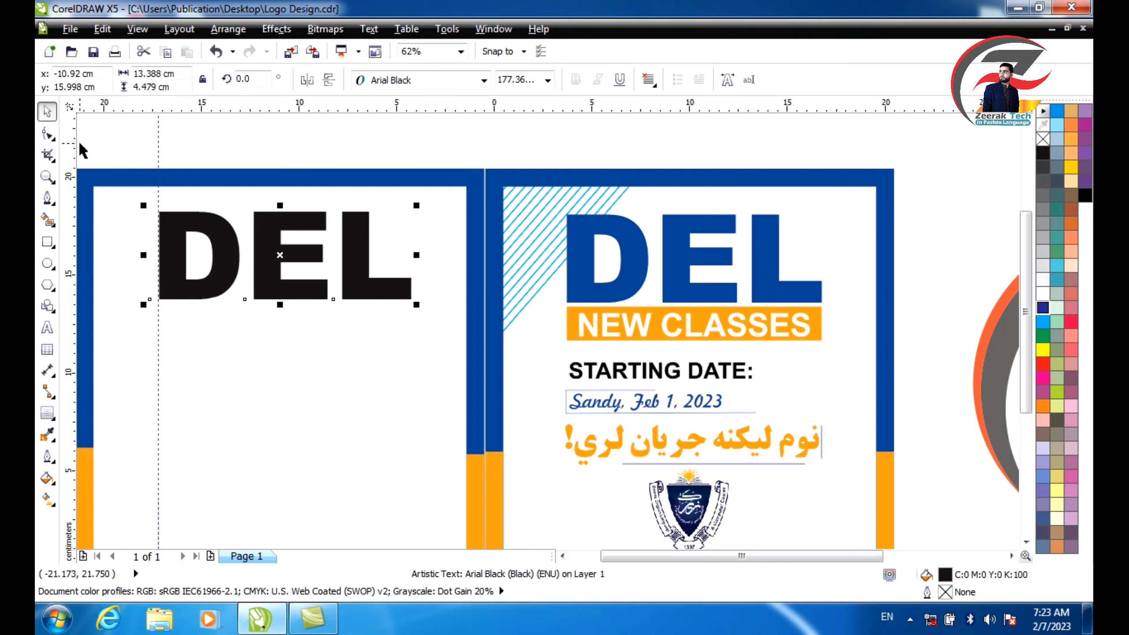
# - Add a second vertical guideline at about x -4.2 cm, along the outer edge of the L
pyautogui.moveTo(76, 143); pyautogui.dragTo(411, 173)
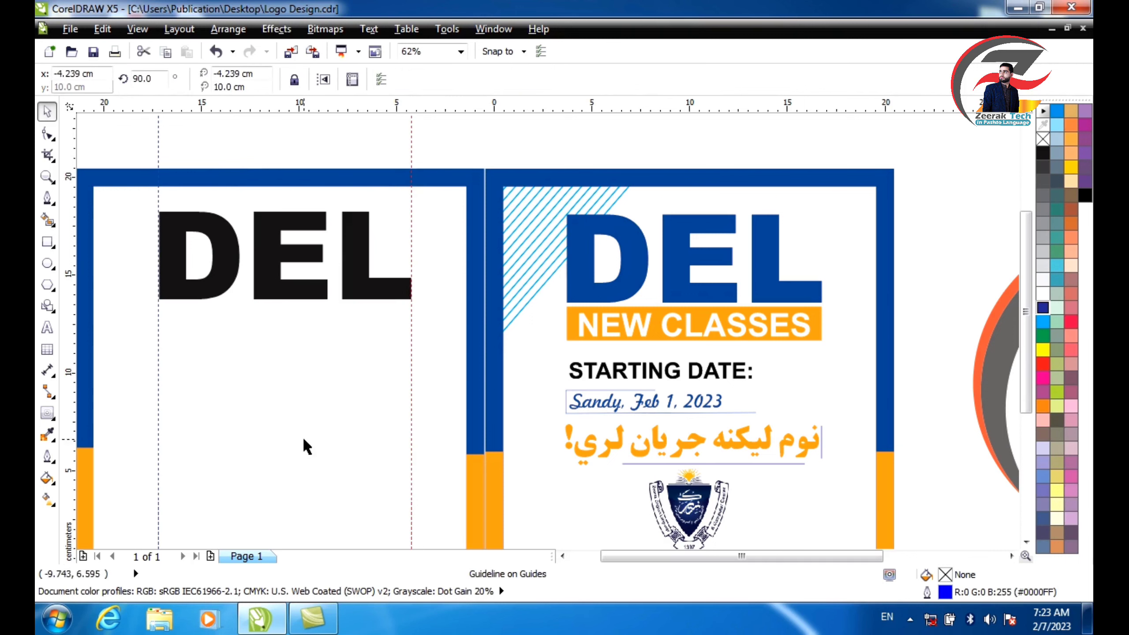
pyautogui.click(47, 112)
# - Change the DEL text's uniform fill to the poster's blue, R:34 G:84 B:155 (#22549B)
pyautogui.click(275, 240)
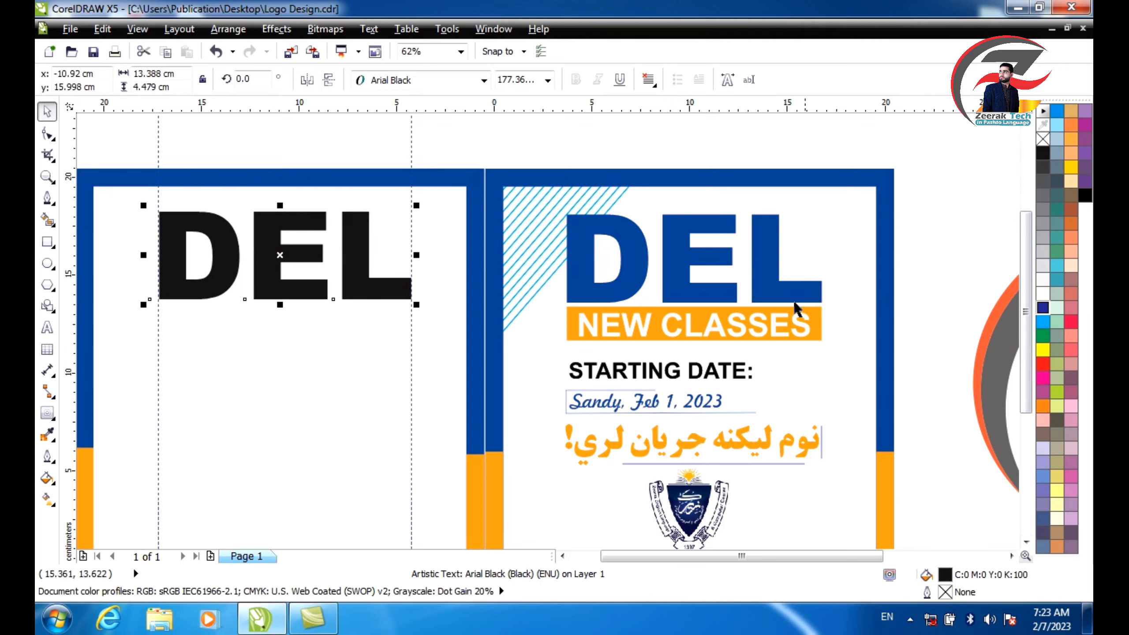
pyautogui.doubleClick(996, 577)
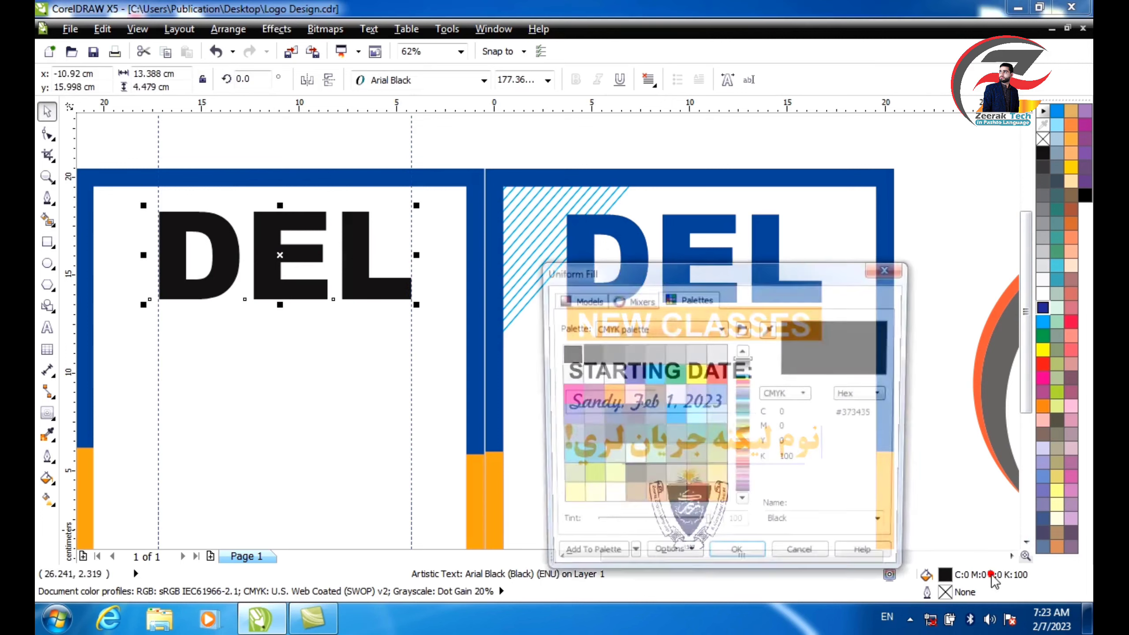
pyautogui.click(578, 299)
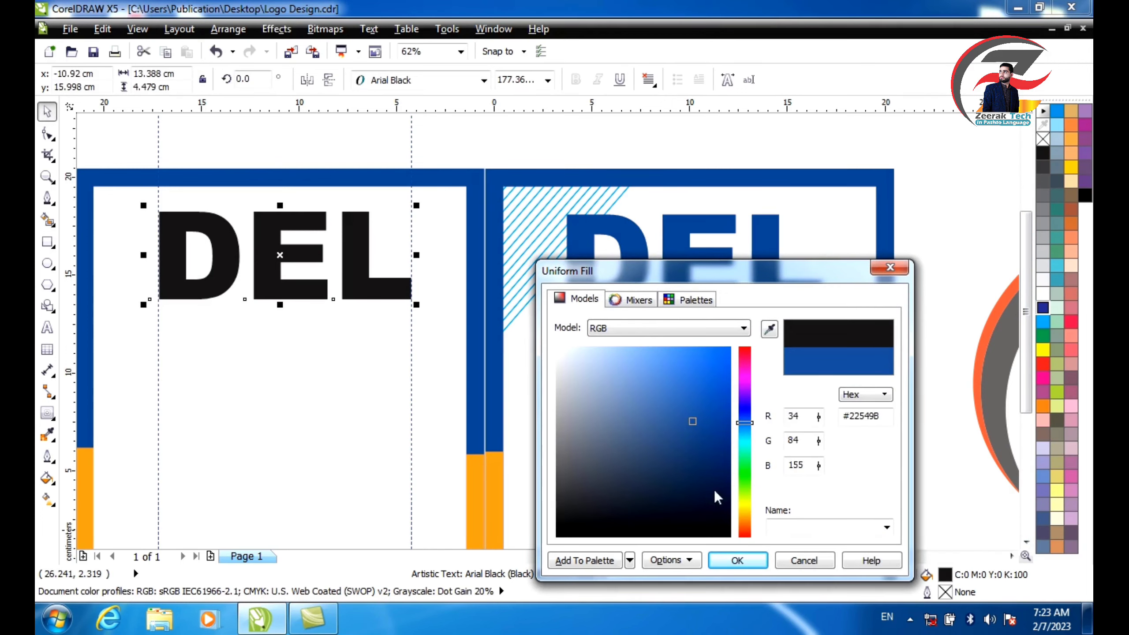
pyautogui.click(747, 561)
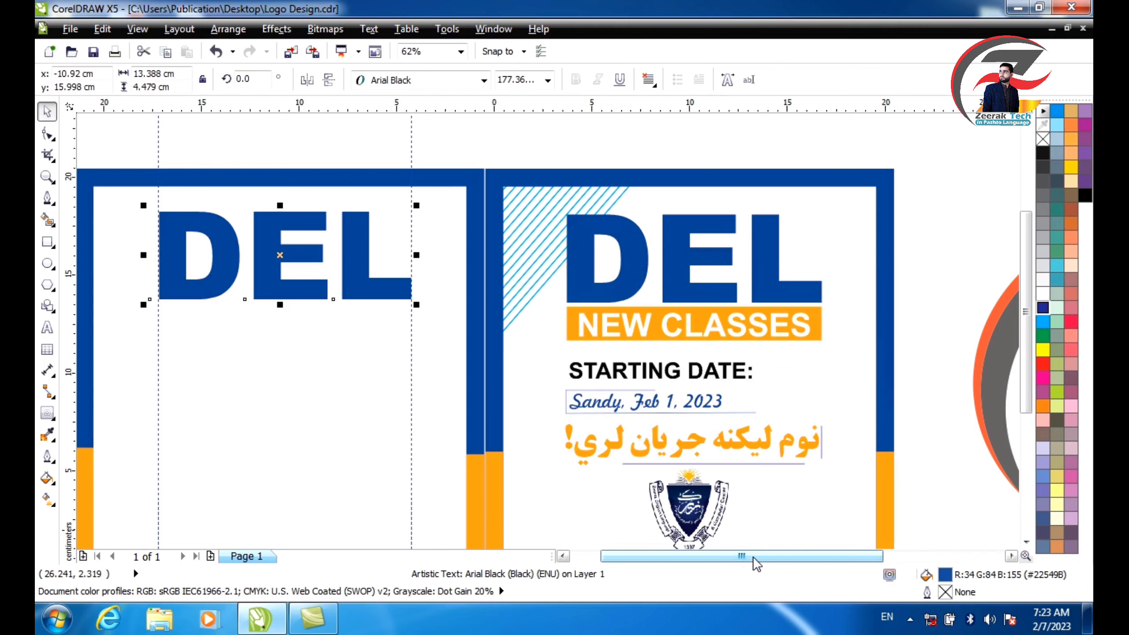
pyautogui.click(354, 260)
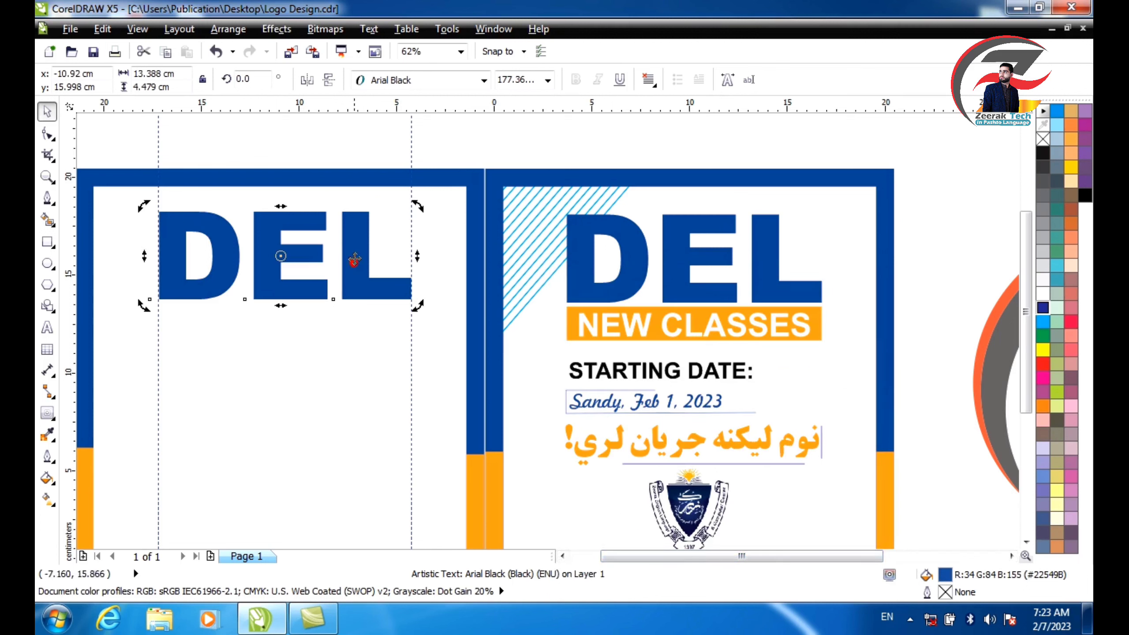
# - Duplicate the DEL text directly below the original and replace the copy's wording with NEW CLASSES
pyautogui.moveTo(359, 248); pyautogui.dragTo(358, 340)
pyautogui.click(396, 371)
pyautogui.doubleClick(362, 352)
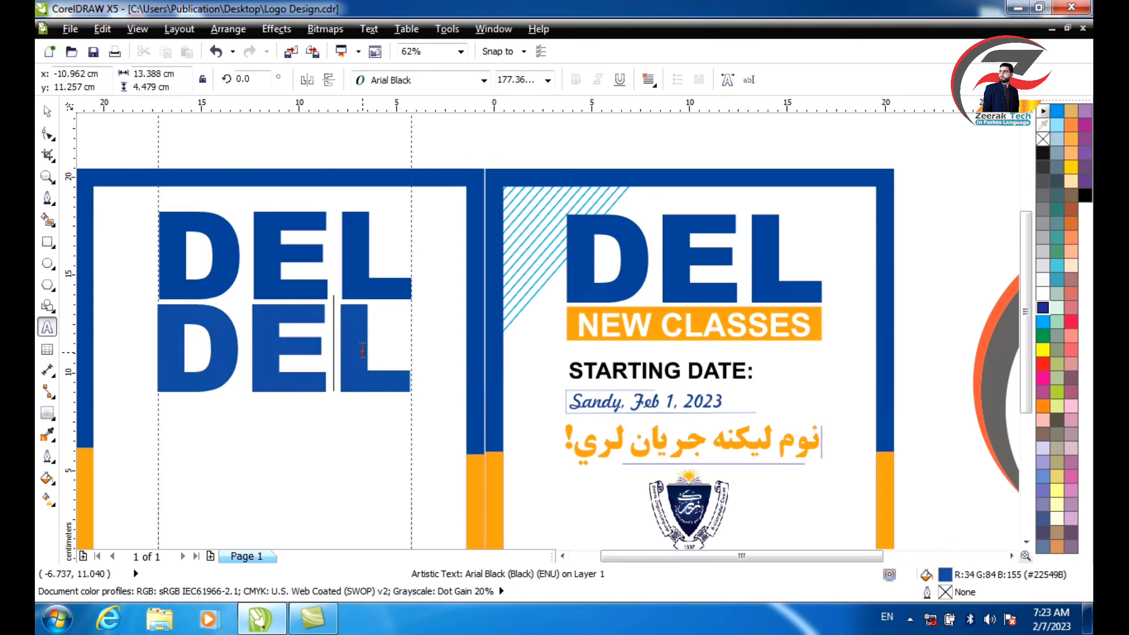
pyautogui.doubleClick(363, 352)
pyautogui.write('NEW CLASE')
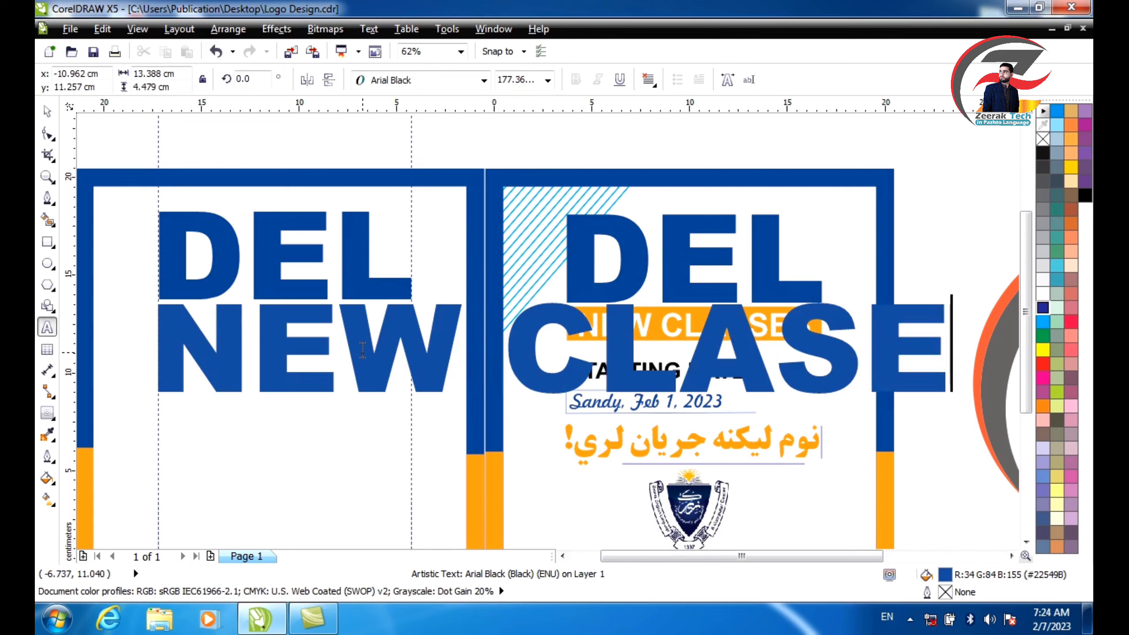
pyautogui.press('BackSpace')
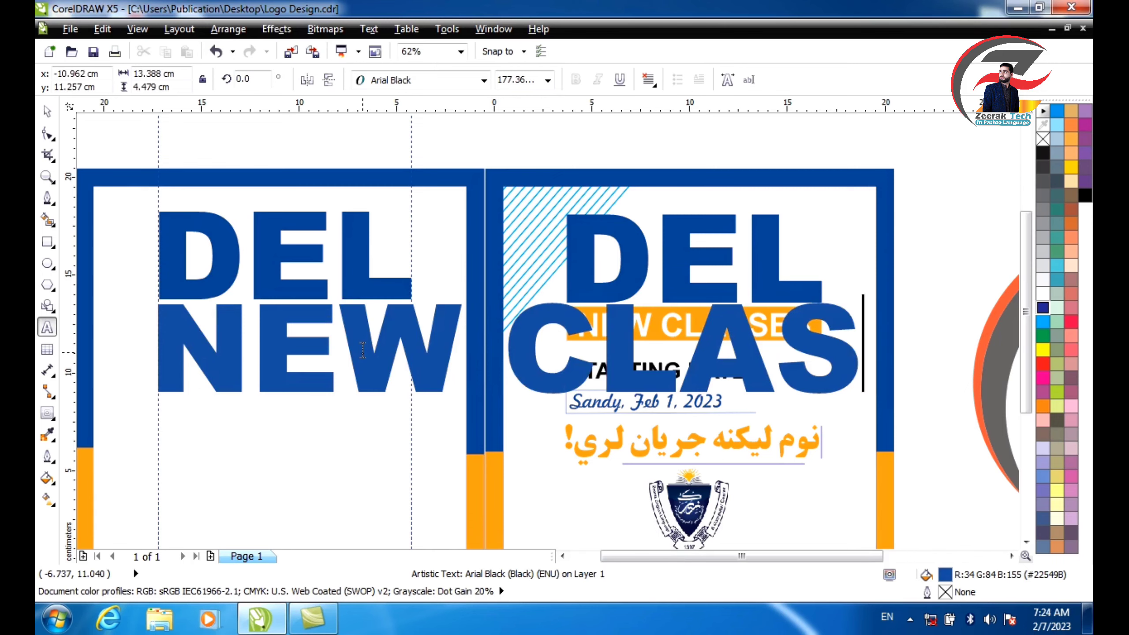
pyautogui.write('SES')
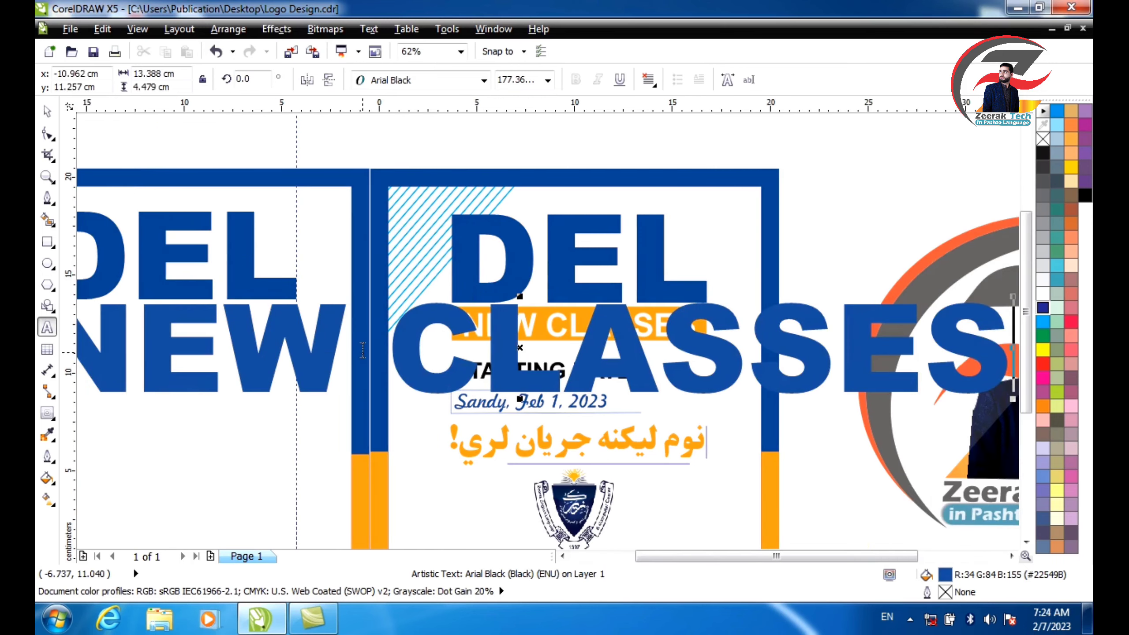
pyautogui.click(47, 111)
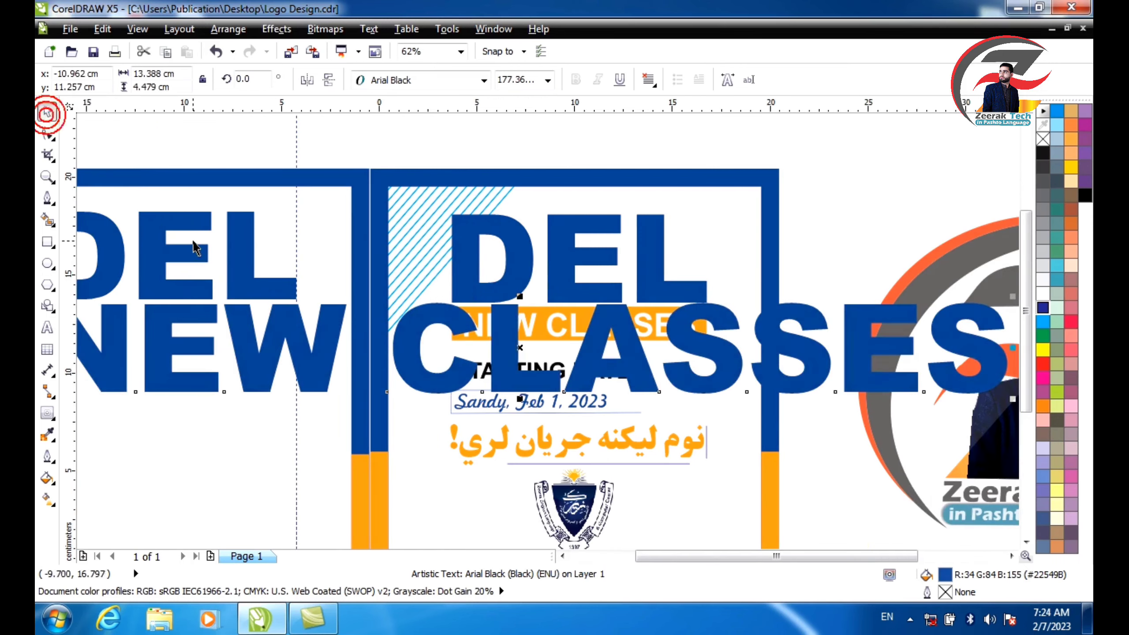
# - Change the NEW CLASSES text to Arial Bold and scale it down proportionally to about 13.3 cm wide beneath DEL
pyautogui.scroll(-2, 202, 260)
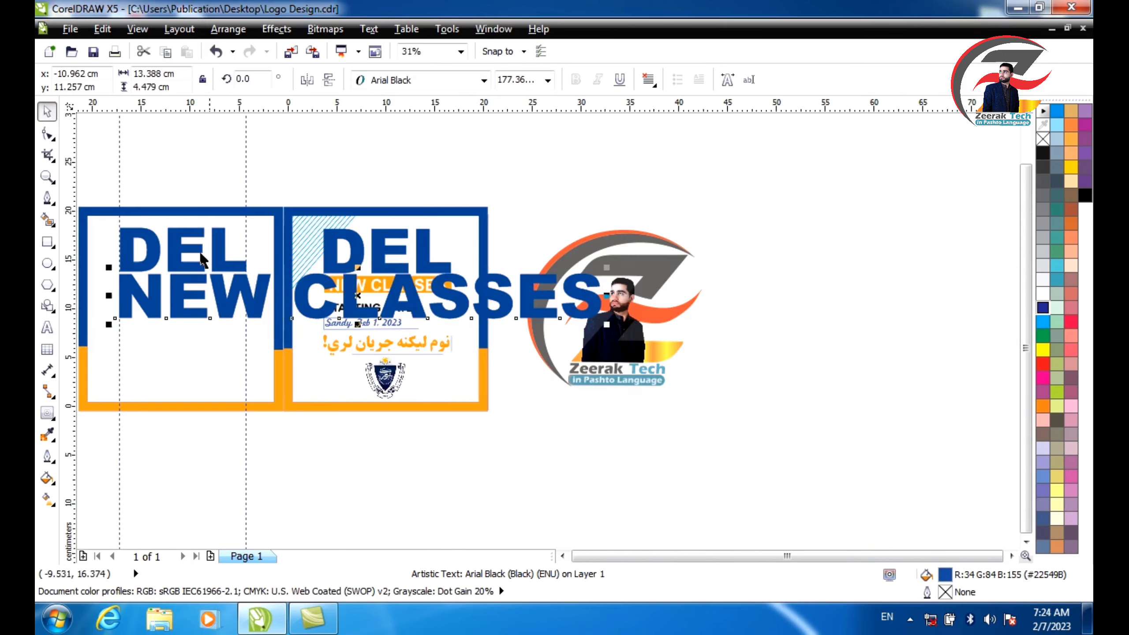
pyautogui.click(484, 80)
pyautogui.click(466, 117)
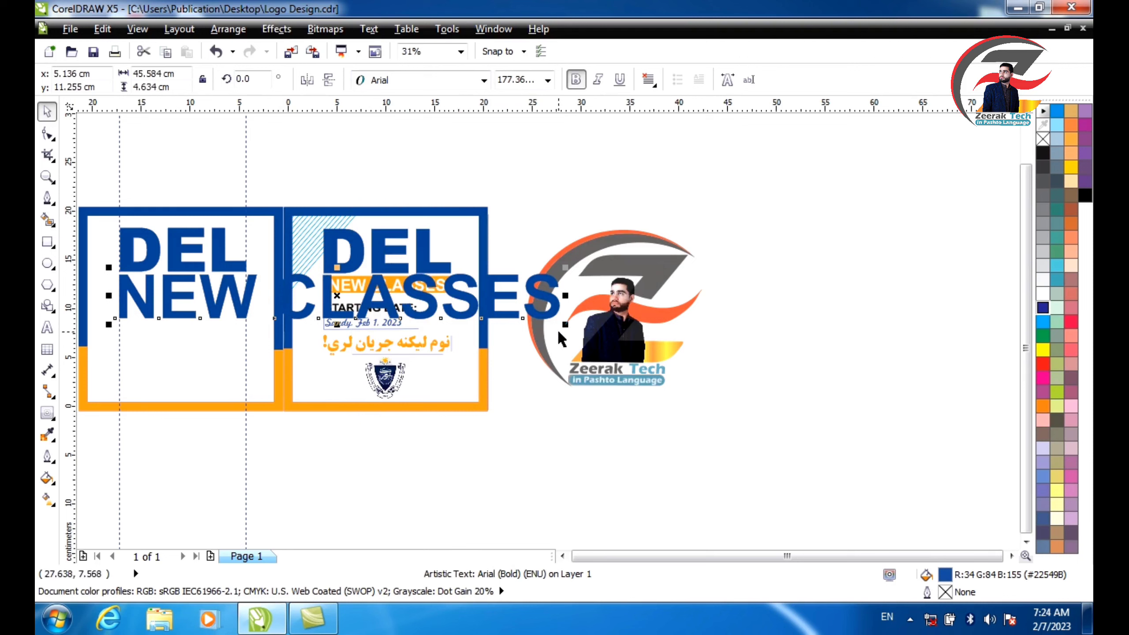
pyautogui.moveTo(565, 324); pyautogui.dragTo(248, 301)
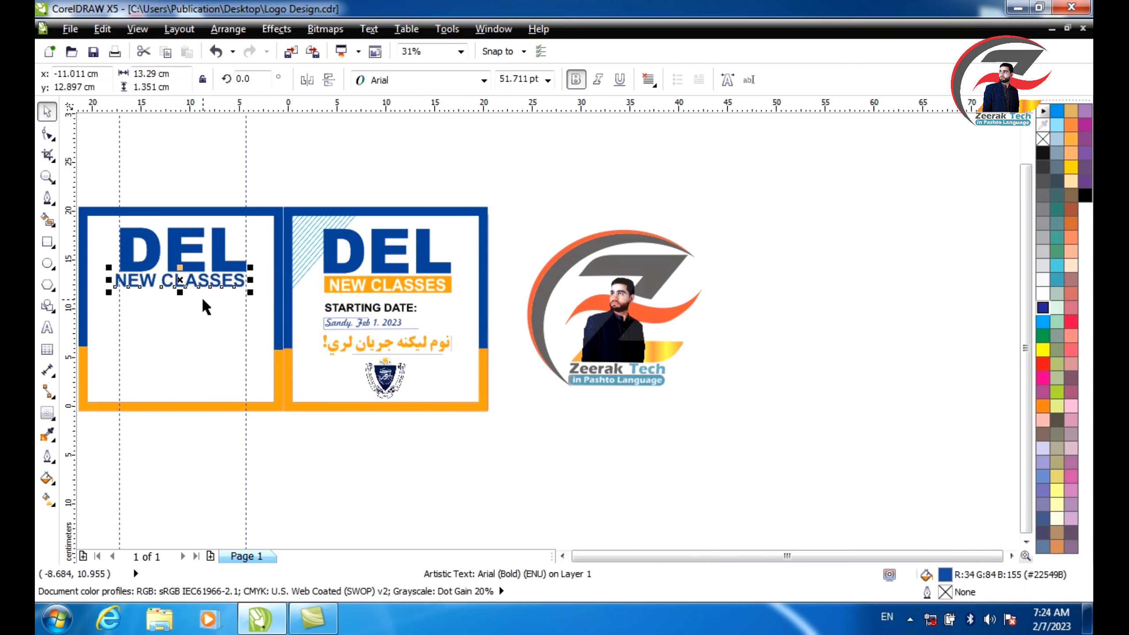
# - Resize the NEW CLASSES text to about 12.7 cm wide so it fits between the two vertical guidelines
pyautogui.moveTo(93, 188); pyautogui.dragTo(264, 341)
pyautogui.hotkey('shift', 'F2')
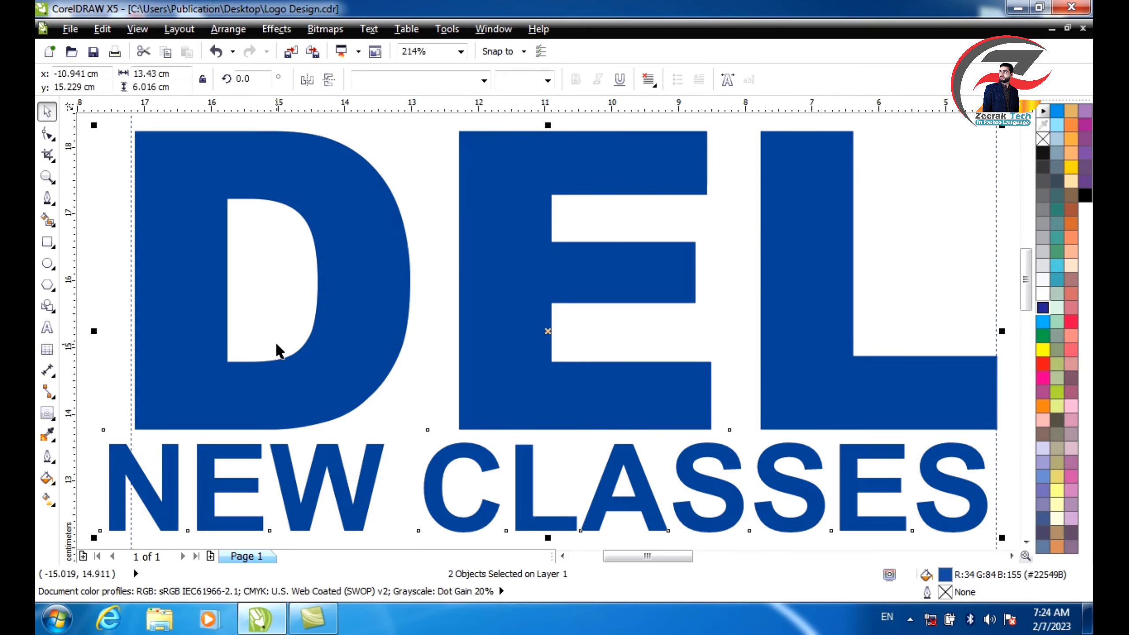
pyautogui.click(104, 311)
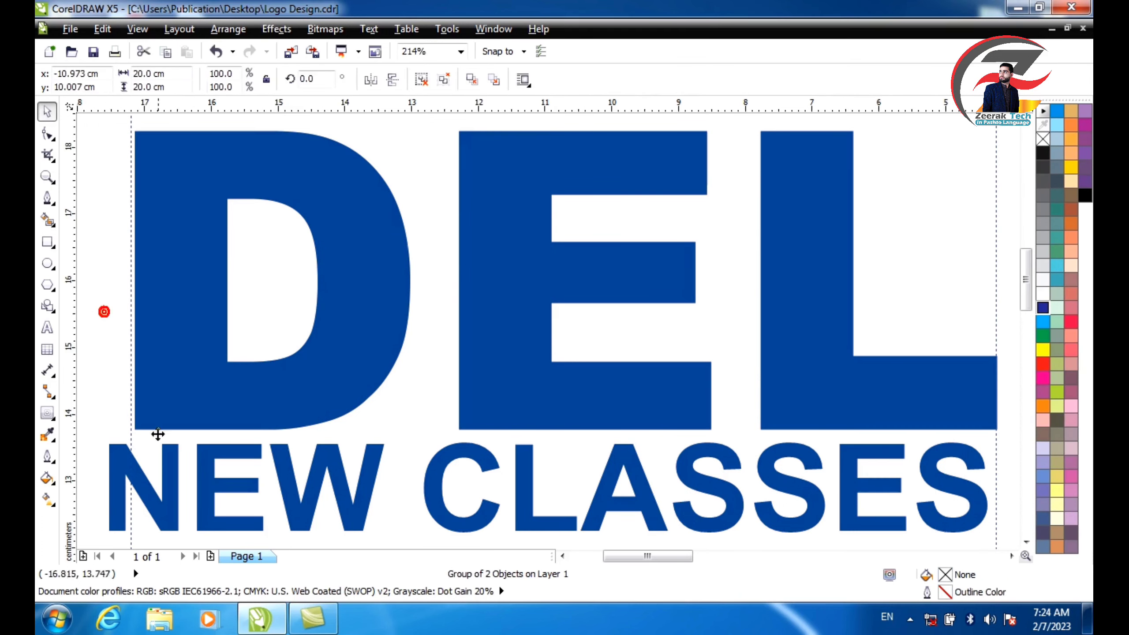
pyautogui.click(170, 471)
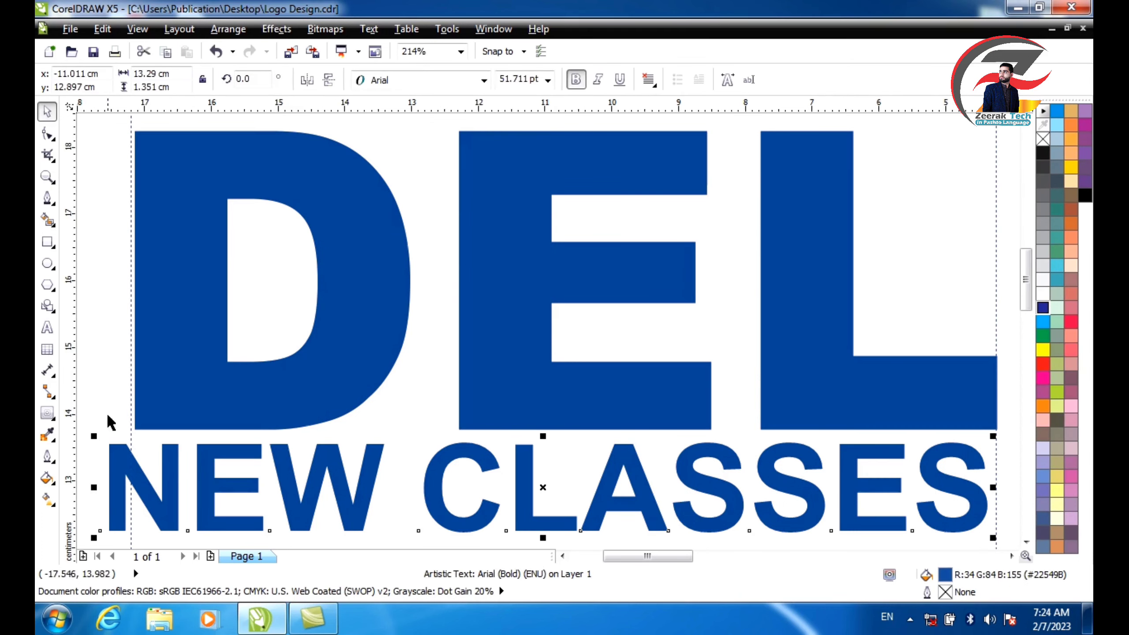
pyautogui.moveTo(97, 440); pyautogui.dragTo(132, 441)
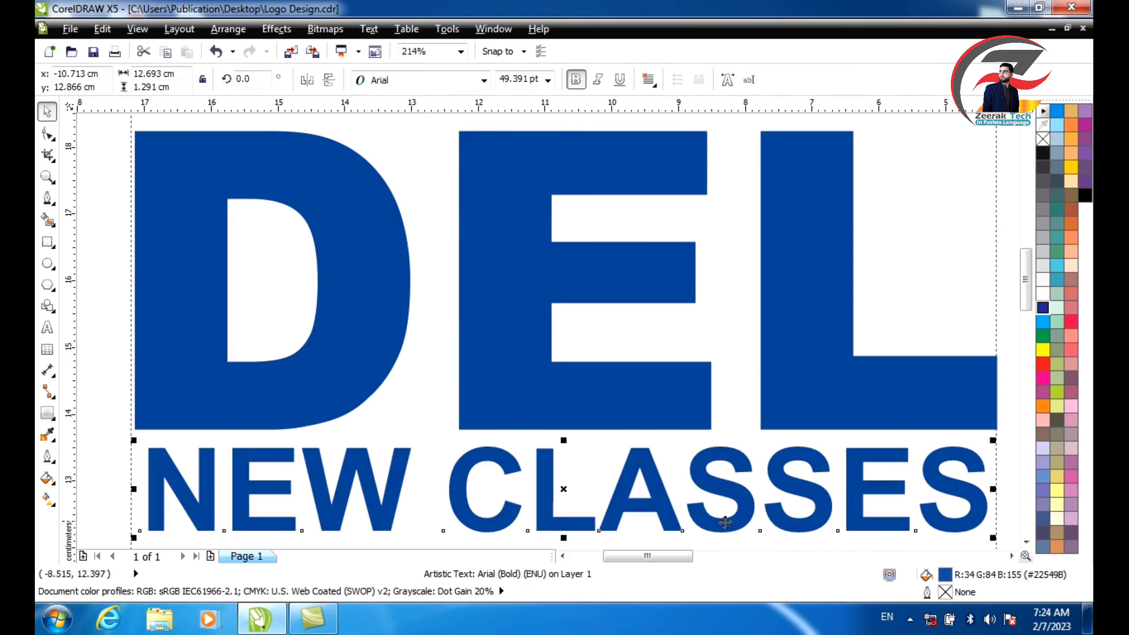
pyautogui.moveTo(992, 539)
pyautogui.mouseDown()
pyautogui.moveTo(981, 537)
pyautogui.moveTo(978, 463)
pyautogui.moveTo(993, 476)
pyautogui.mouseUp()
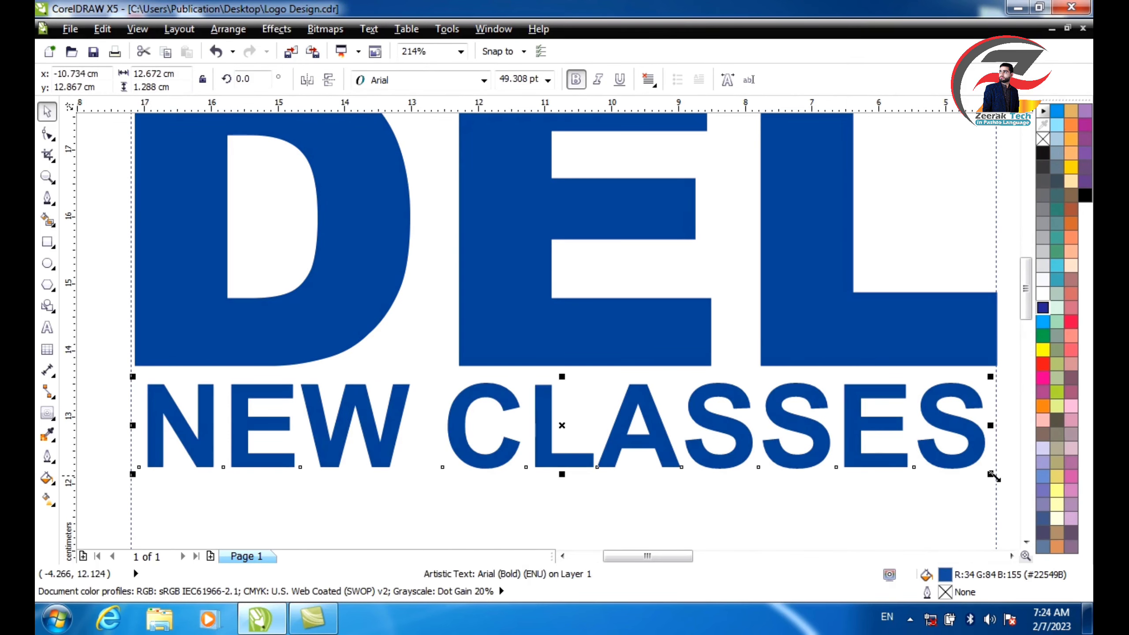
pyautogui.scroll(-3, 995, 476)
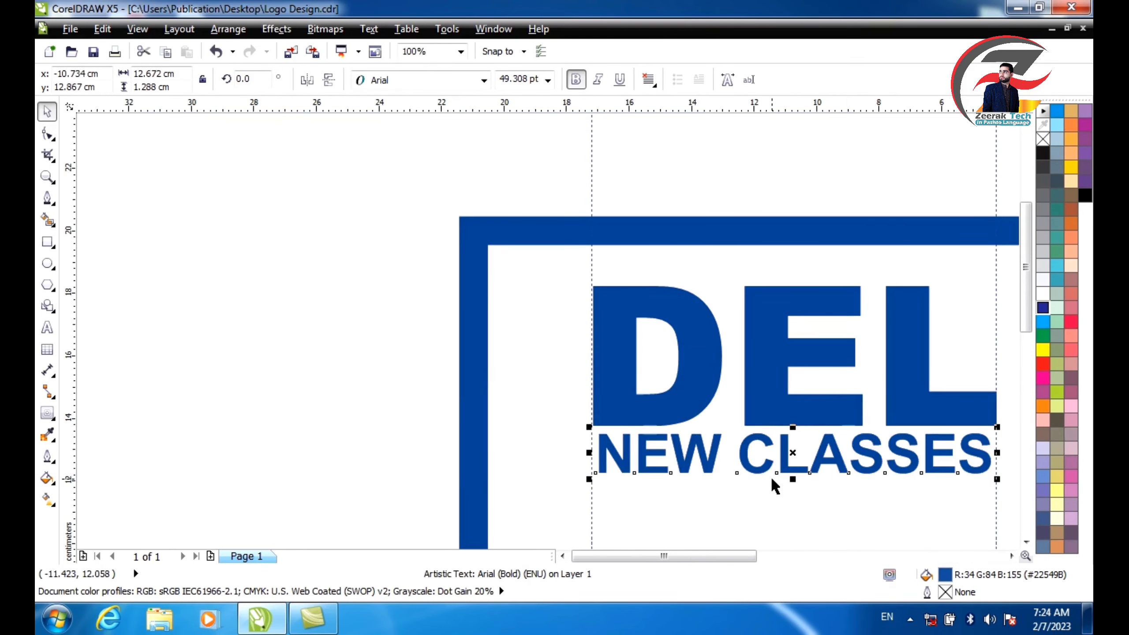
pyautogui.press('F4')
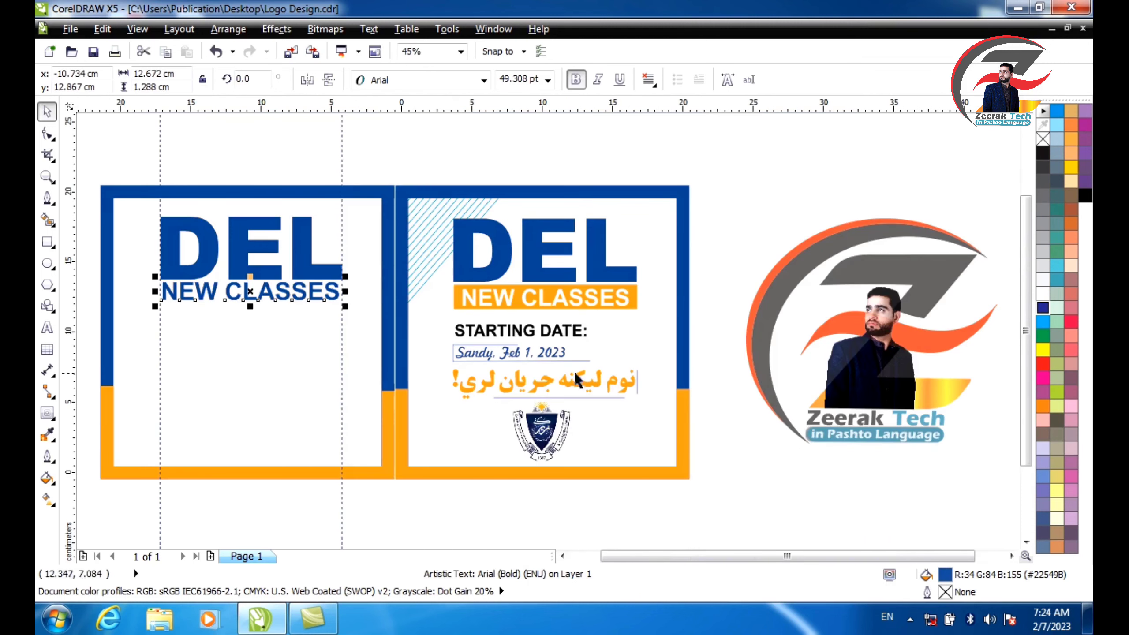
# - Draw a rectangle about 12.9 × 1.6 cm around NEW CLASSES, spanning both guidelines, and nudge it up slightly
pyautogui.click(718, 159)
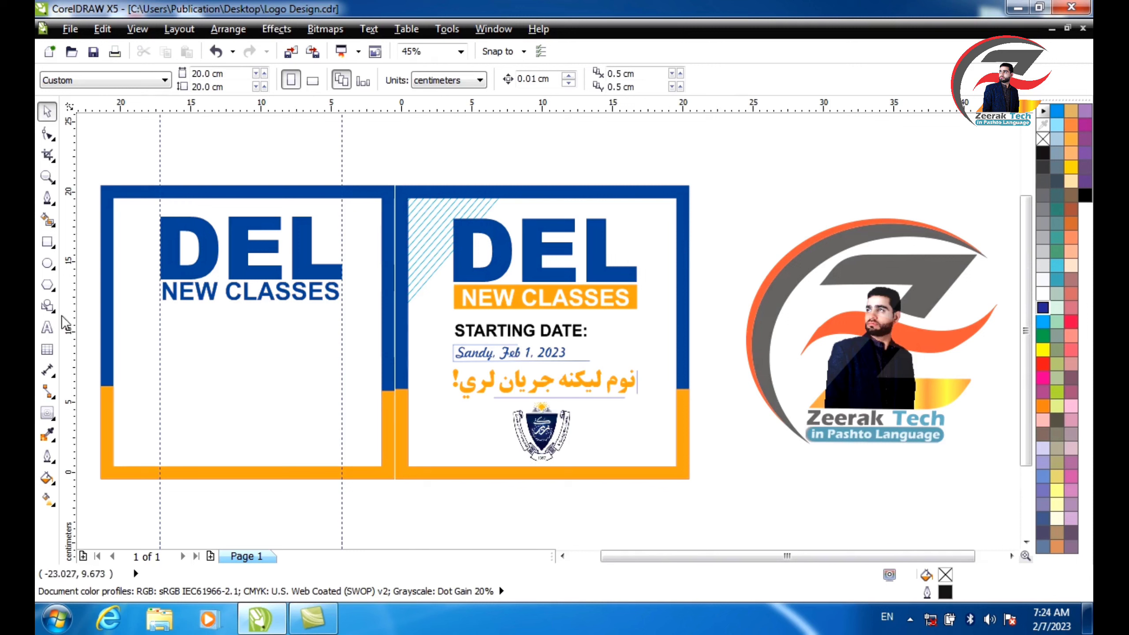
pyautogui.click(48, 242)
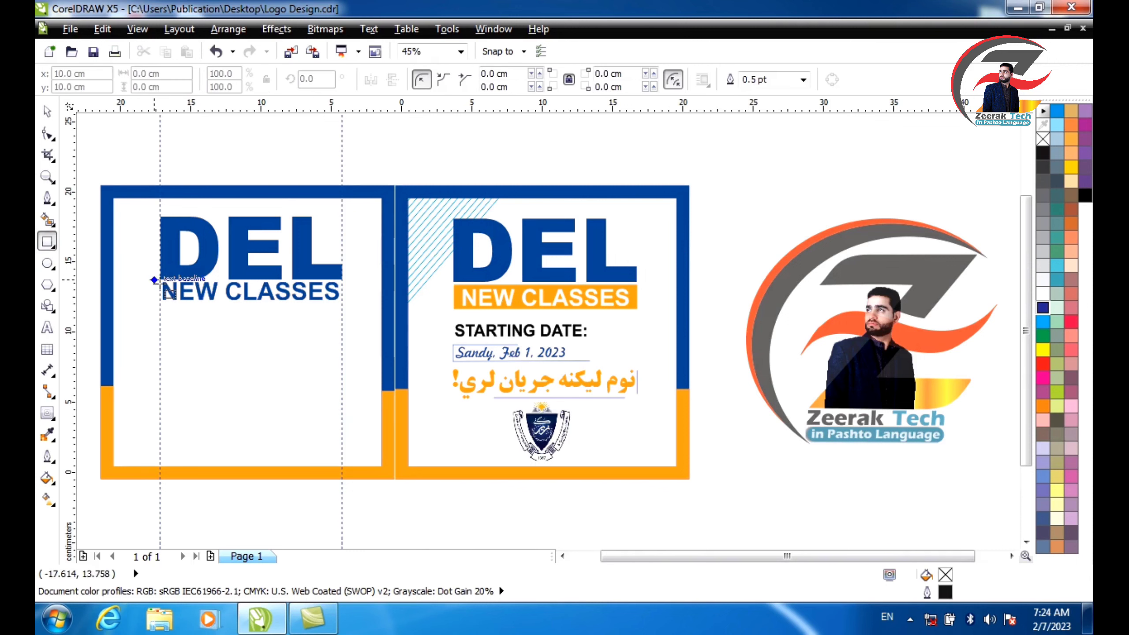
pyautogui.scroll(3, 155, 279)
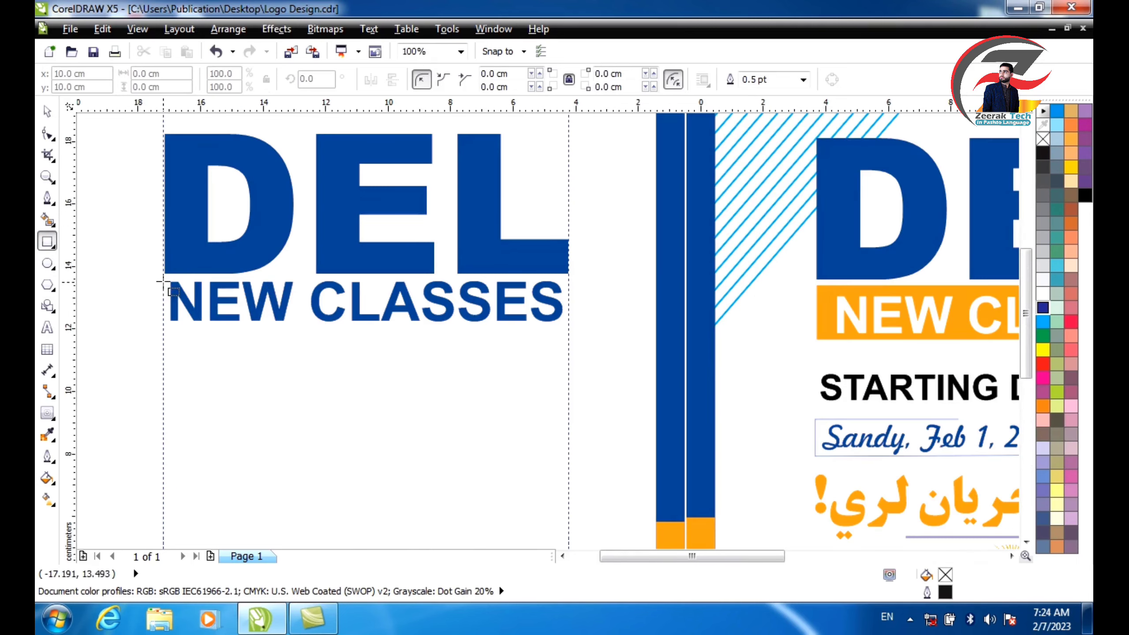
pyautogui.moveTo(163, 281); pyautogui.dragTo(568, 331)
pyautogui.press('Up')
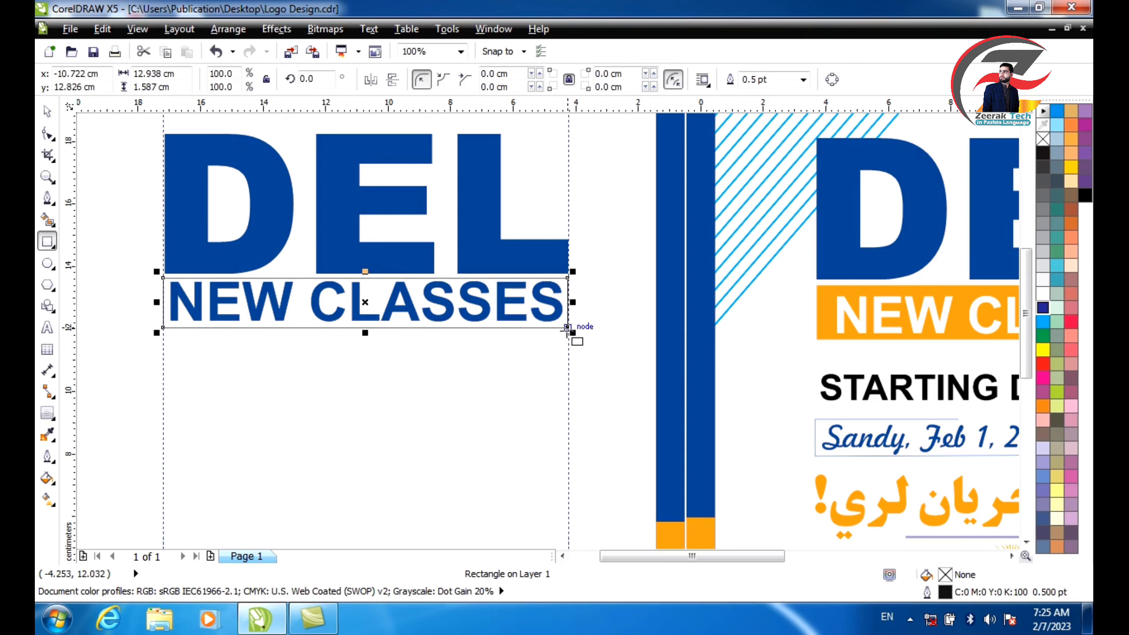
pyautogui.press('Up')
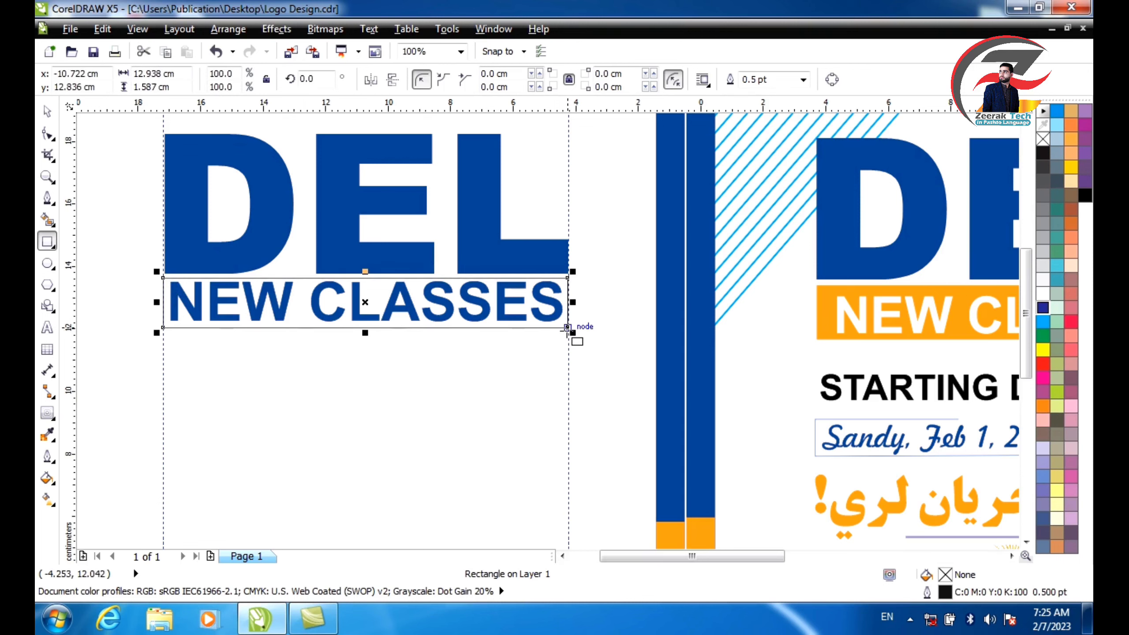
# - Fill the rectangle with the original banner's sampled orange, R:247 G:159 B:49 (#F79F31), and remove its outline
pyautogui.doubleClick(967, 574)
pyautogui.click(770, 328)
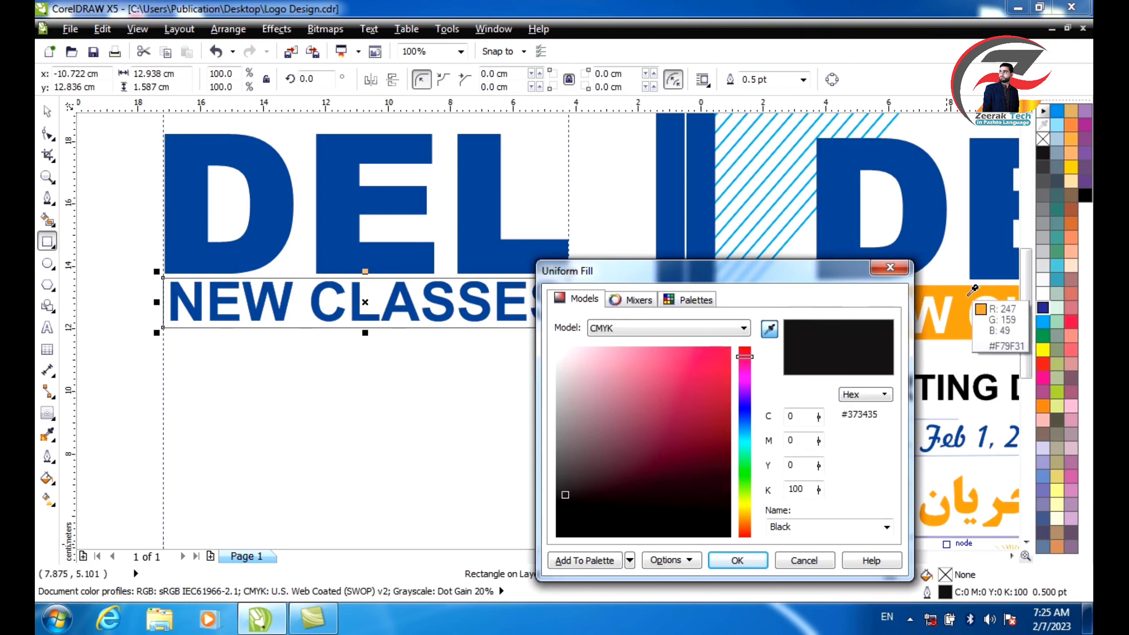
pyautogui.click(968, 295)
pyautogui.click(754, 561)
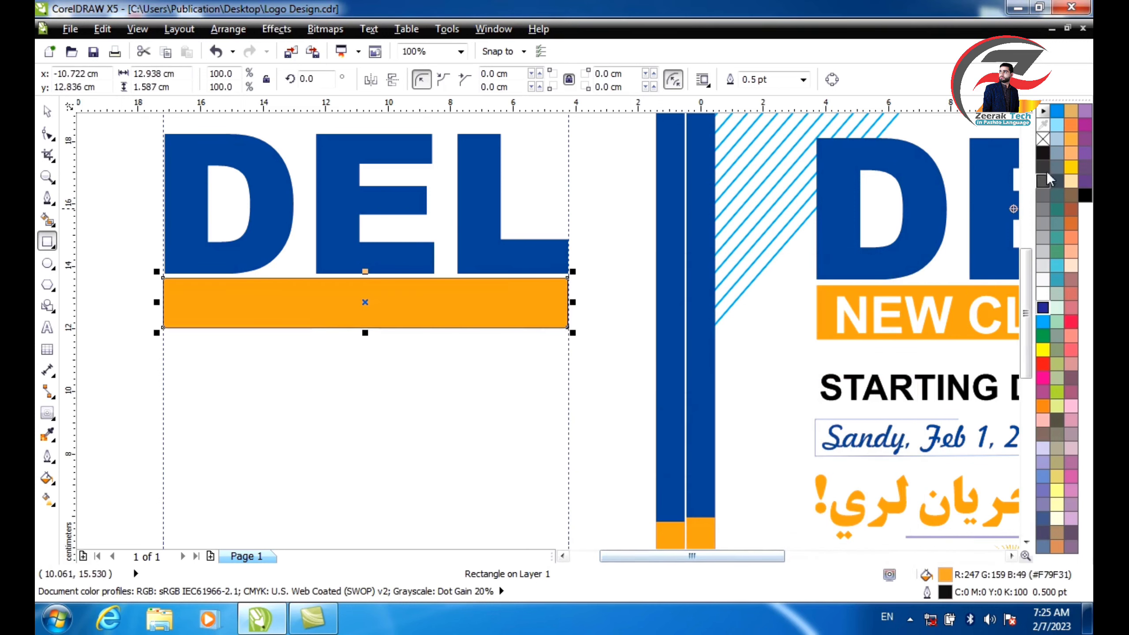
pyautogui.rightClick(1043, 141)
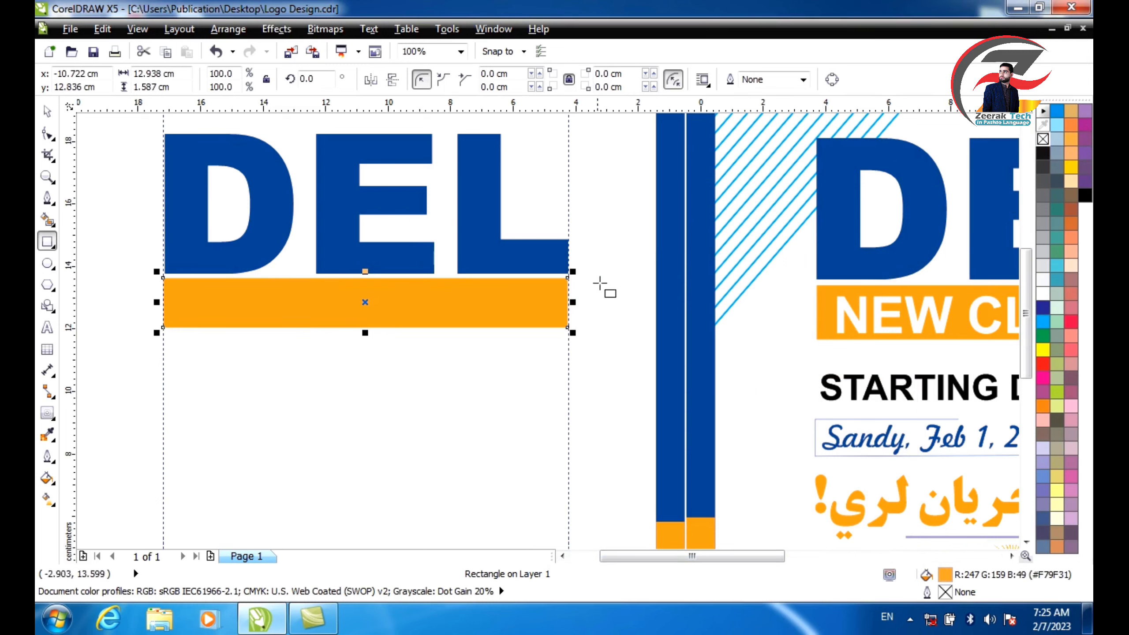
# - Send the orange rectangle back one level so it sits behind the NEW CLASSES text
pyautogui.click(47, 111)
pyautogui.rightClick(258, 299)
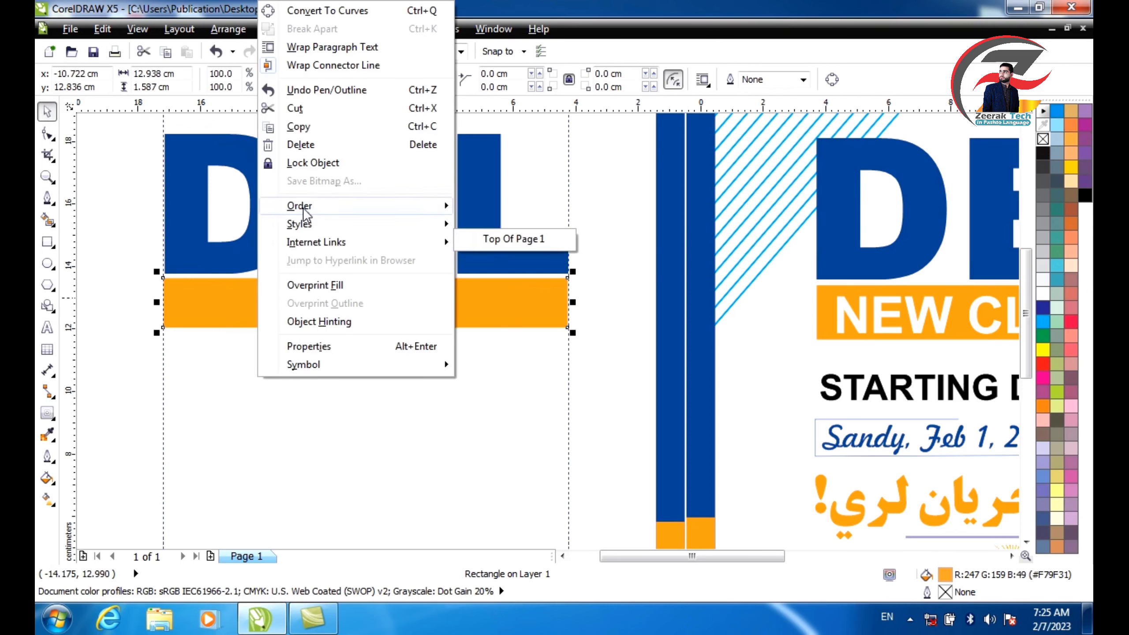
pyautogui.moveTo(328, 215)
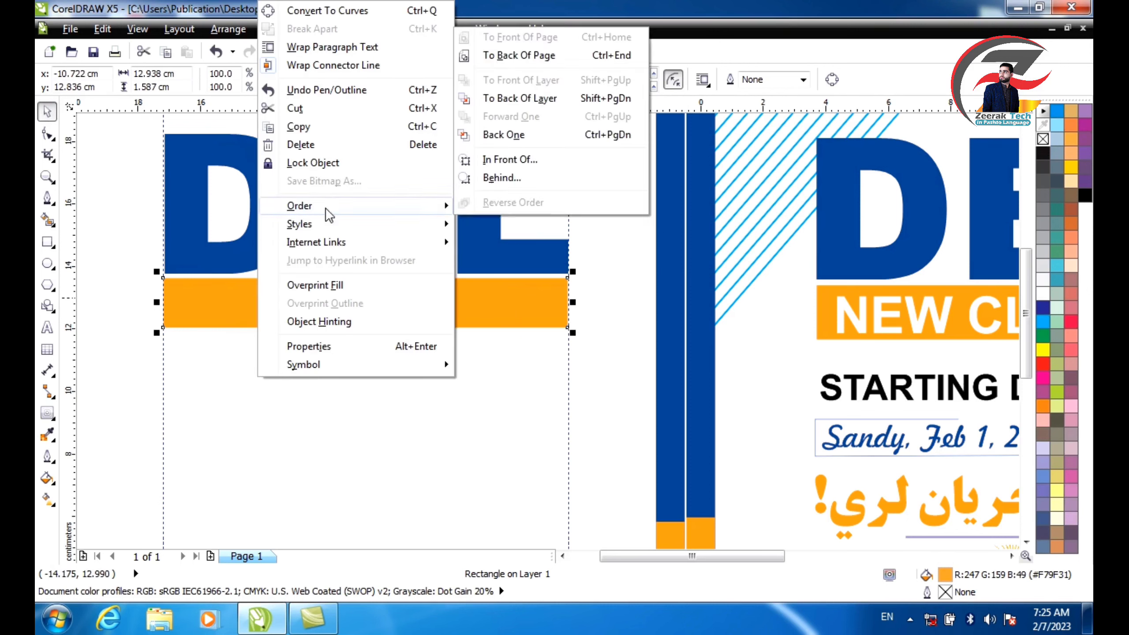
pyautogui.click(506, 136)
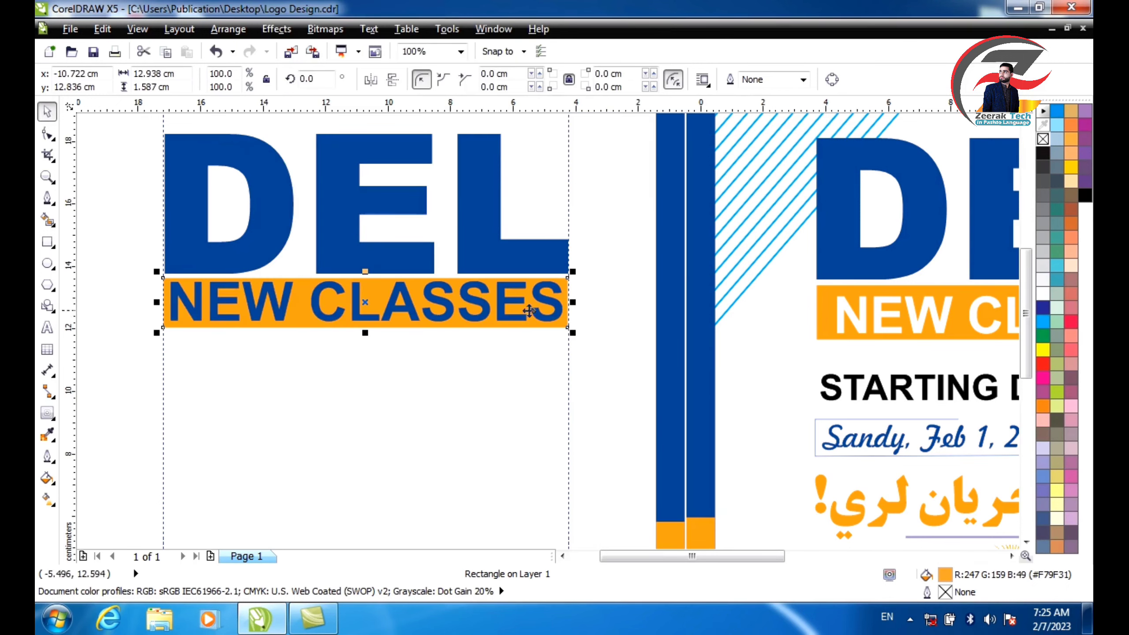
# - Change the NEW CLASSES text's fill to white
pyautogui.click(517, 304)
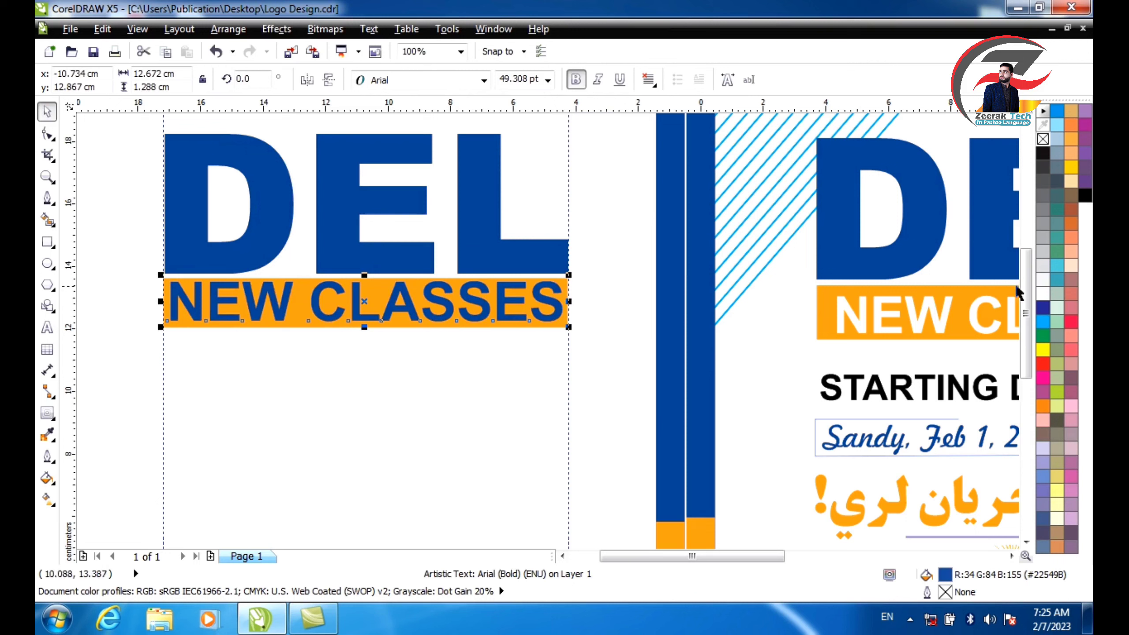
pyautogui.click(1040, 294)
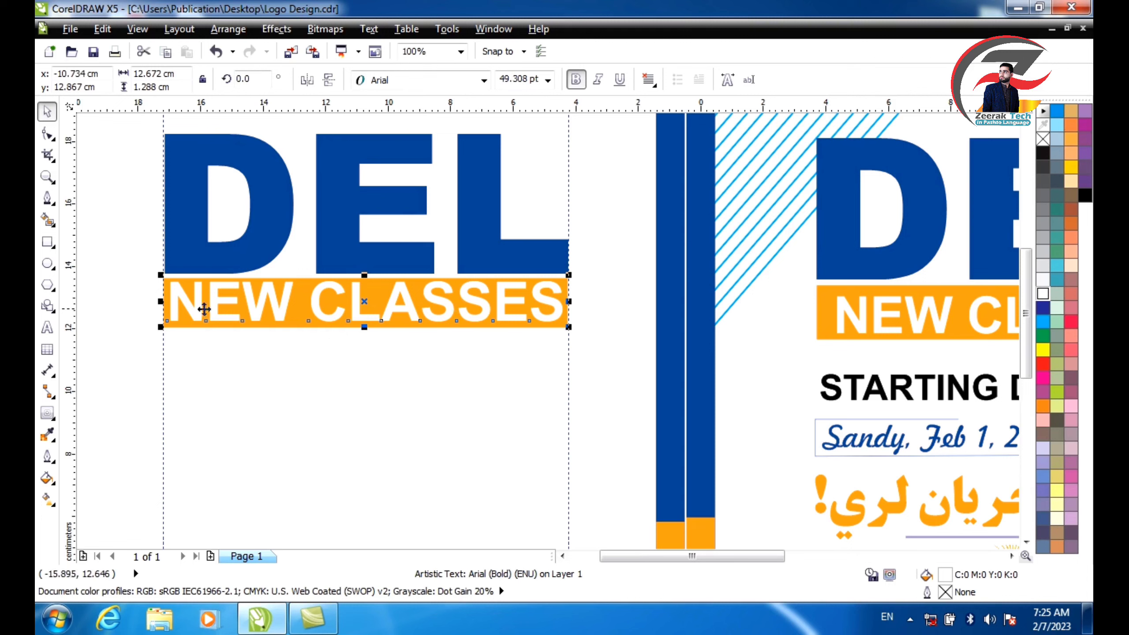
pyautogui.click(330, 353)
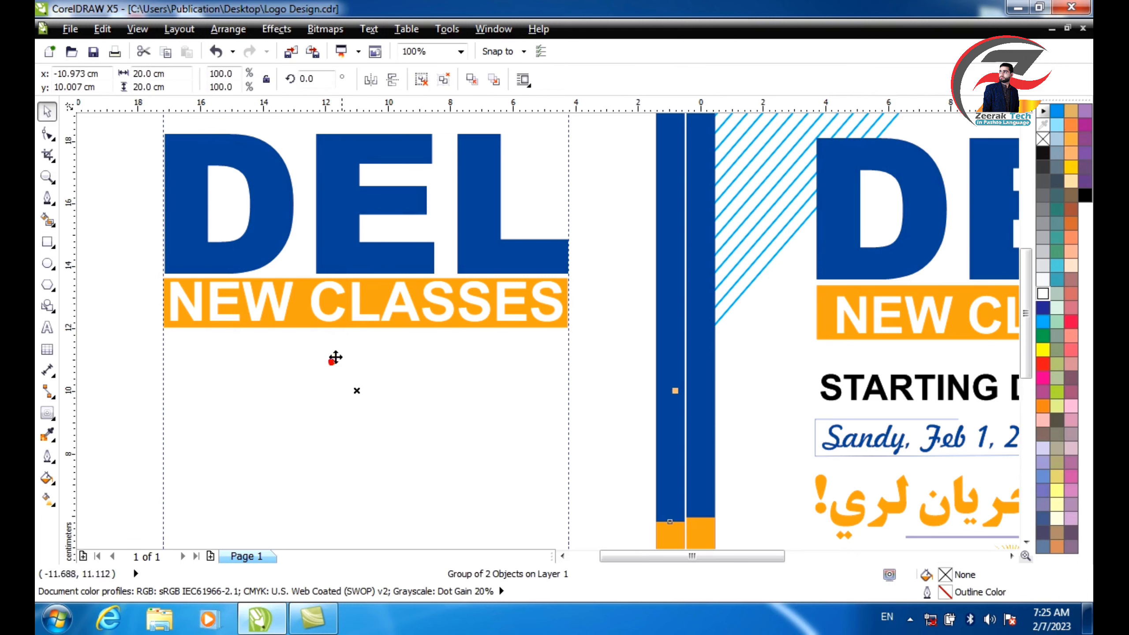
# - Center the NEW CLASSES text horizontally and vertically on the orange rectangle
pyautogui.click(356, 312)
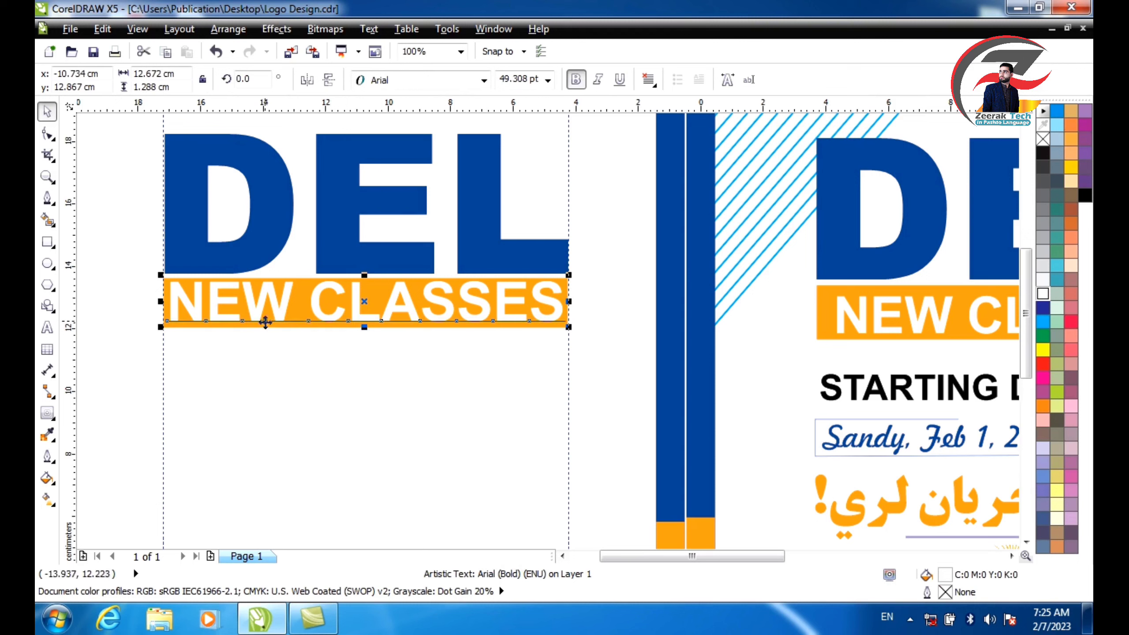
pyautogui.keyDown('shift'); pyautogui.click(262, 326); pyautogui.keyUp('shift')
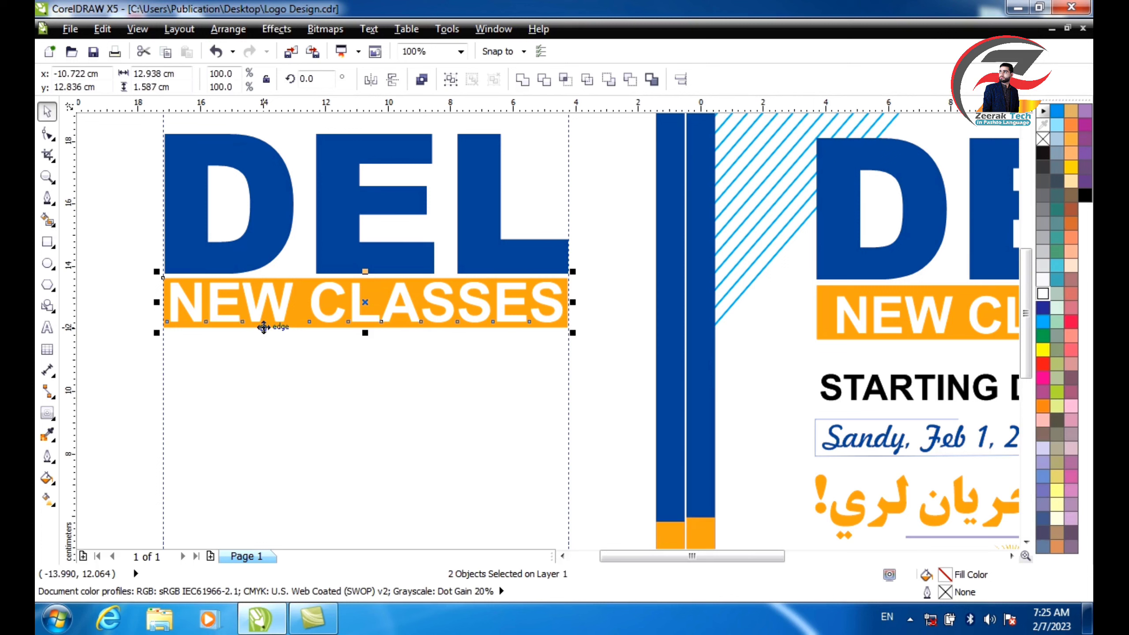
pyautogui.click(266, 349)
pyautogui.click(272, 300)
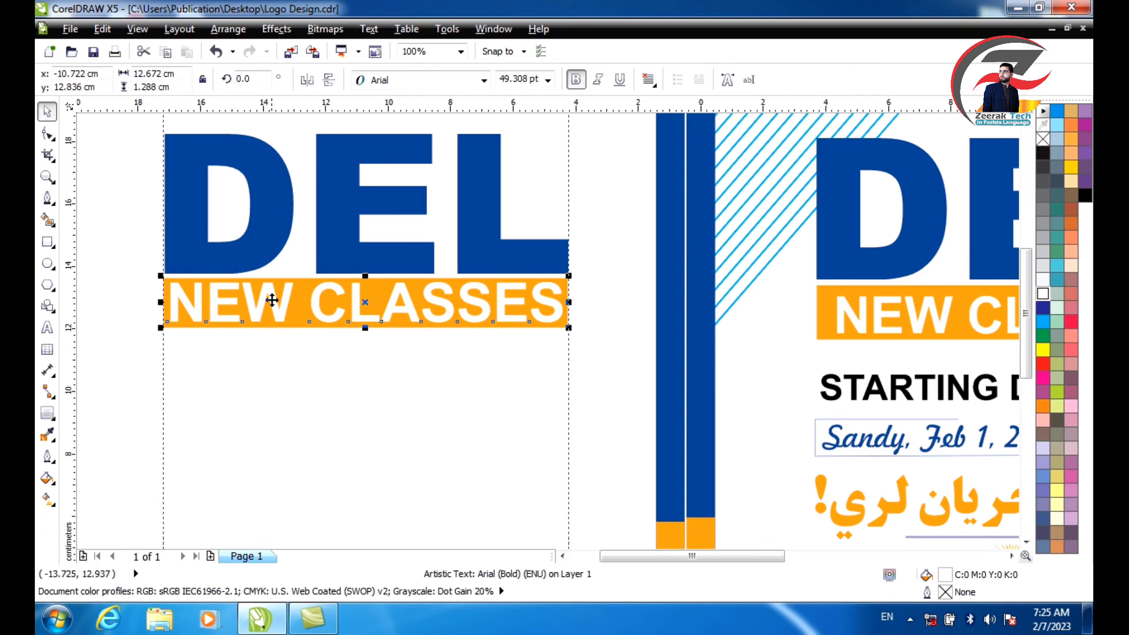
pyautogui.press('Escape')
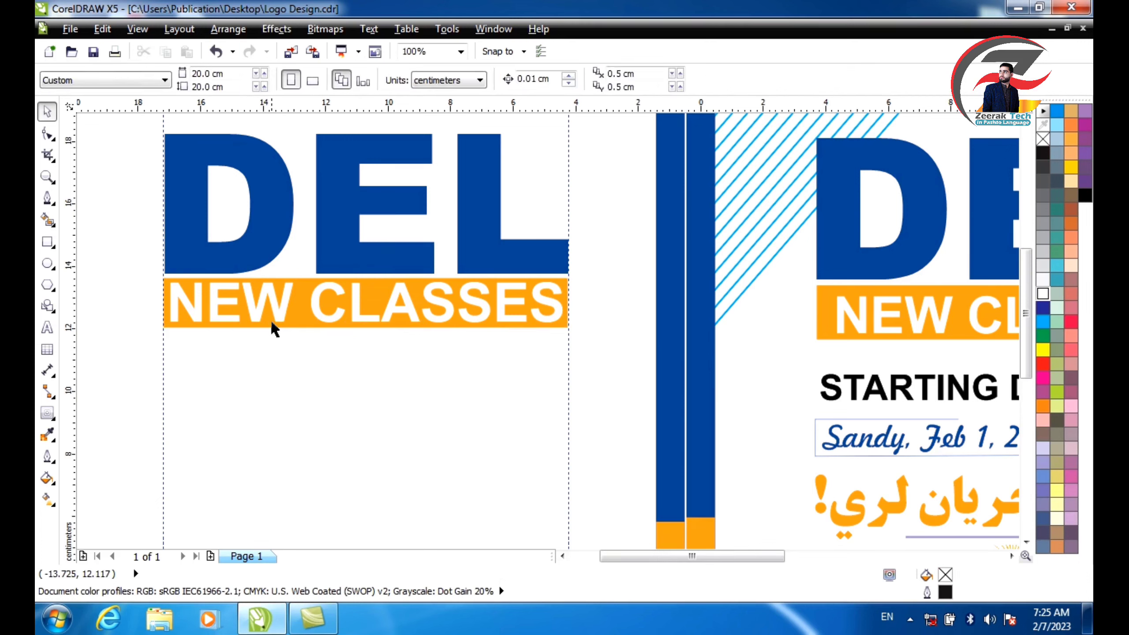
pyautogui.click(272, 307)
pyautogui.keyDown('shift'); pyautogui.click(276, 326); pyautogui.keyUp('shift')
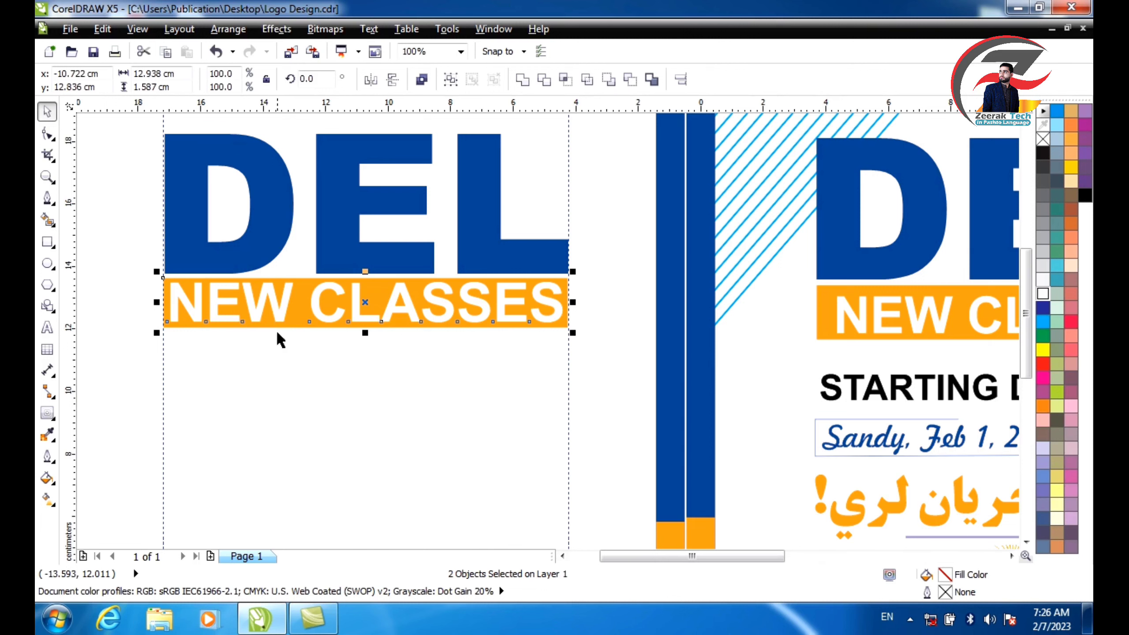
pyautogui.click(276, 330)
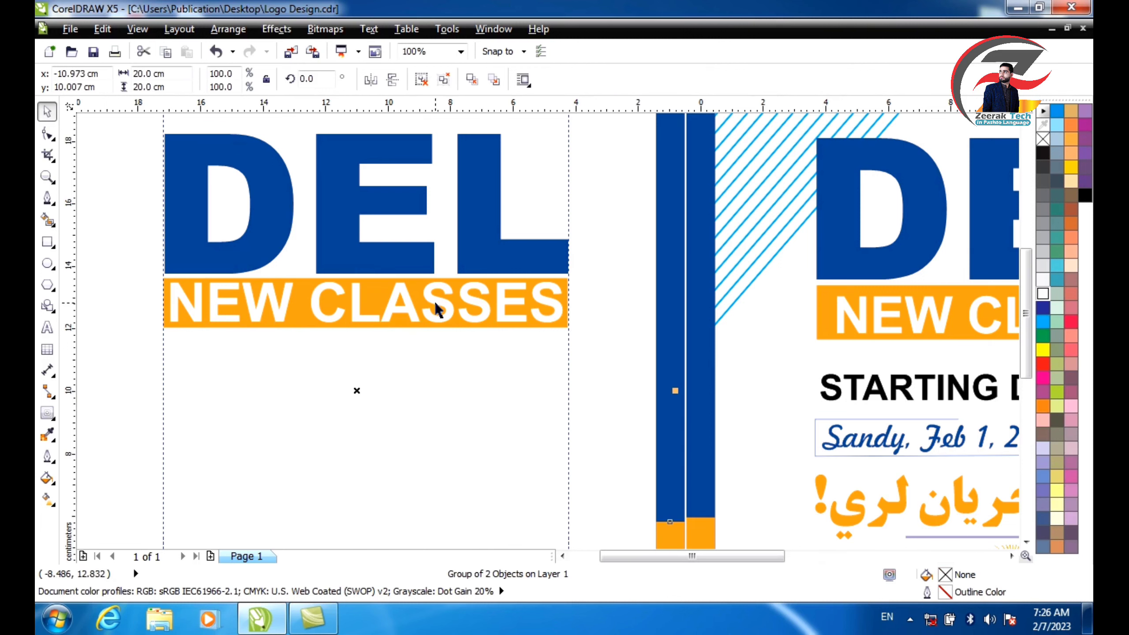
# - Duplicate the white NEW CLASSES text just below the orange banner and fill the copy with black
pyautogui.scroll(-2, 434, 300)
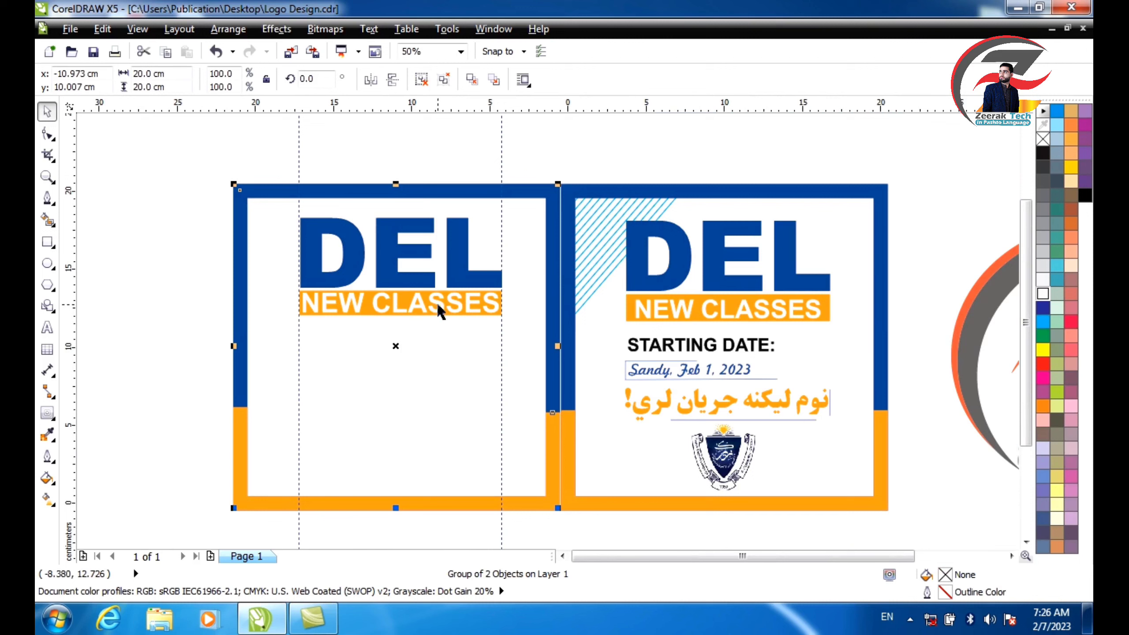
pyautogui.click(438, 304)
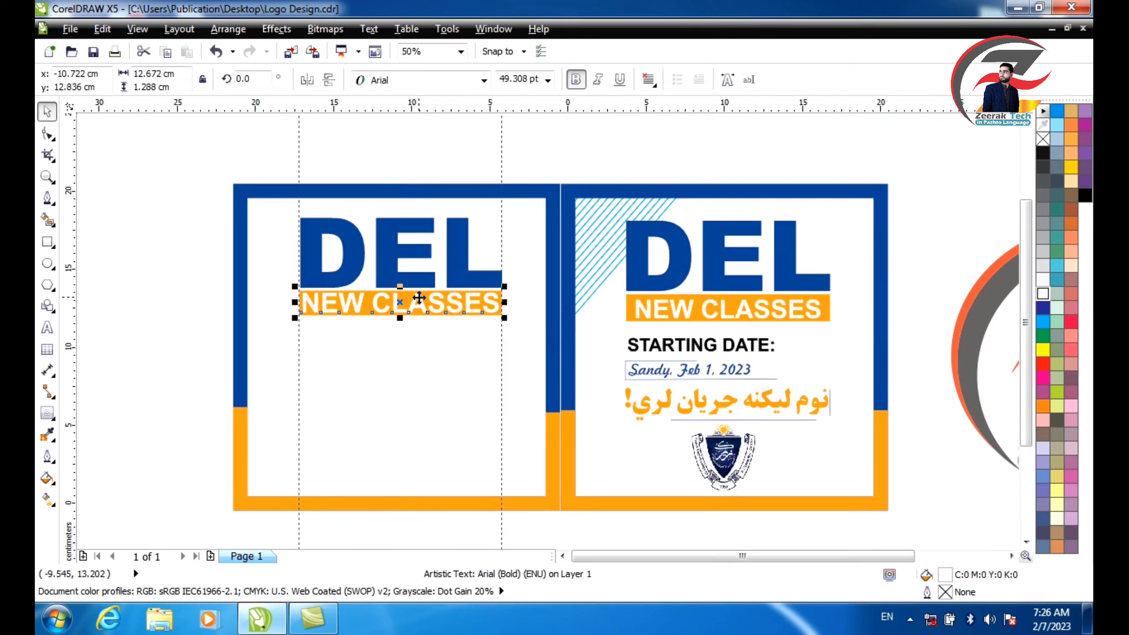
pyautogui.click(420, 349)
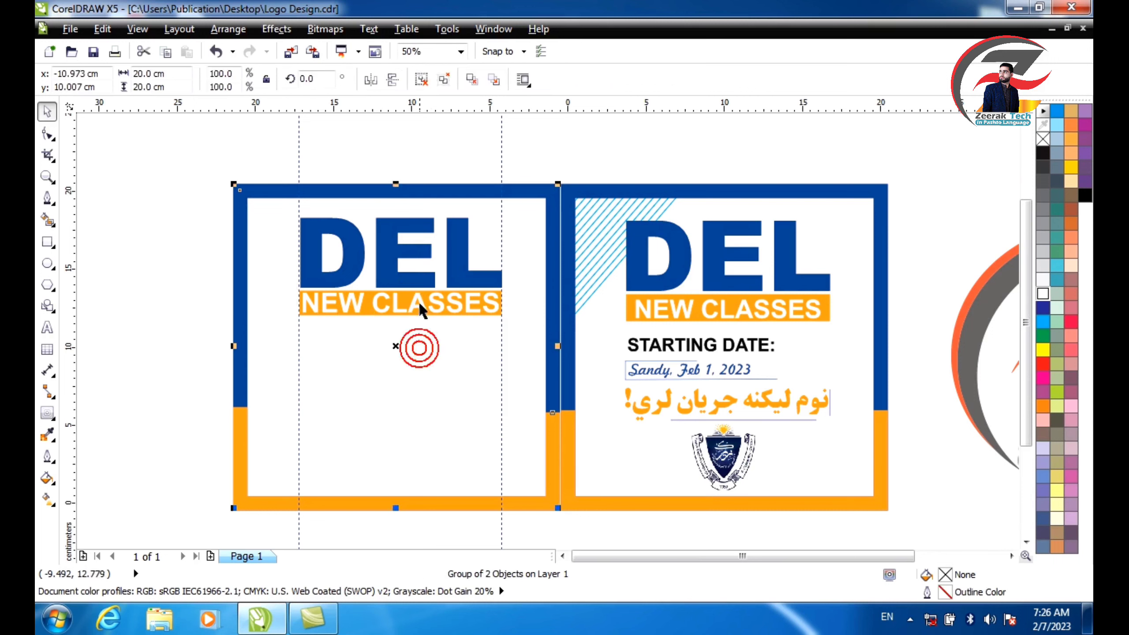
pyautogui.keyDown('ctrl'); pyautogui.click(421, 303); pyautogui.keyUp('ctrl')
pyautogui.moveTo(420, 303); pyautogui.dragTo(421, 338)
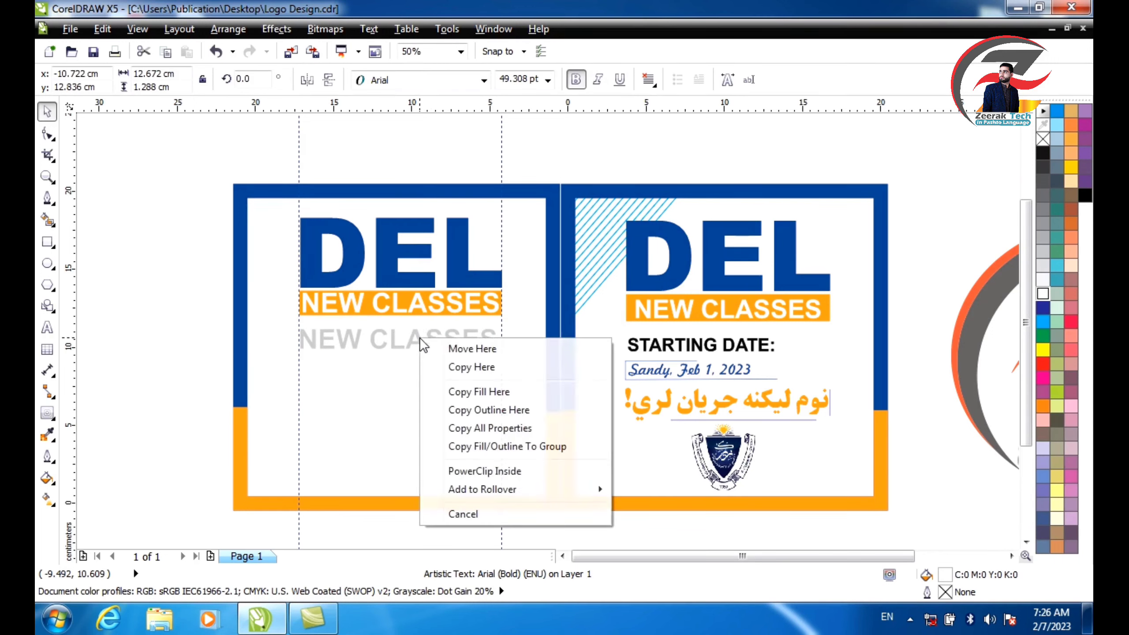
pyautogui.click(465, 368)
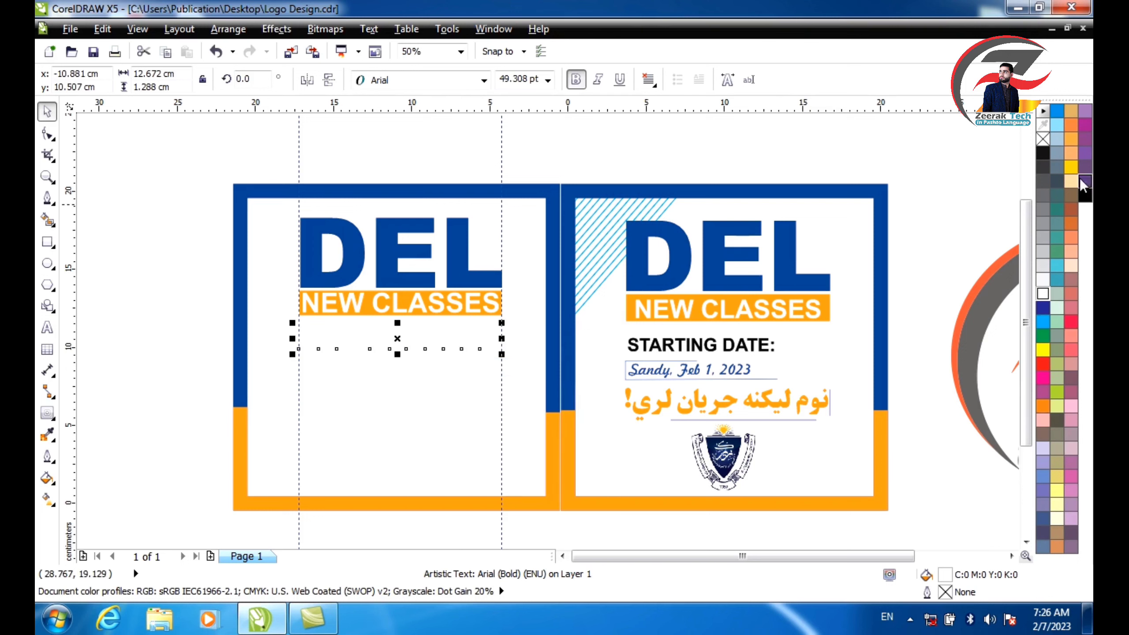
pyautogui.click(1085, 196)
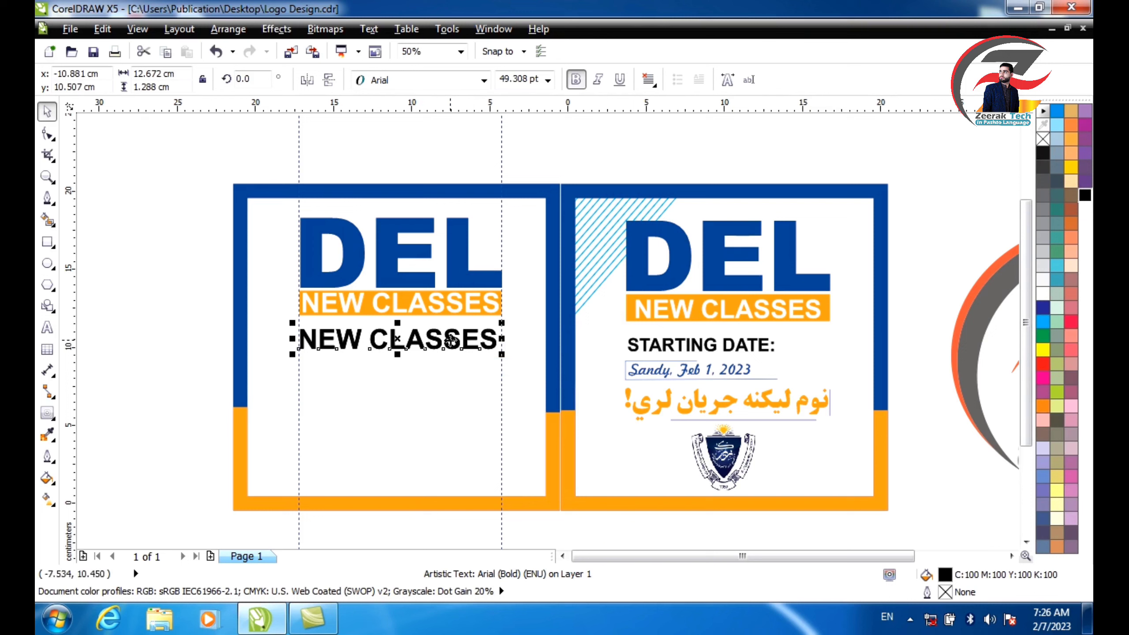
# - Replace the black copy's wording with "STARTING DATE:" and scale it down to about 33.7 pt
pyautogui.moveTo(502, 355); pyautogui.dragTo(458, 352)
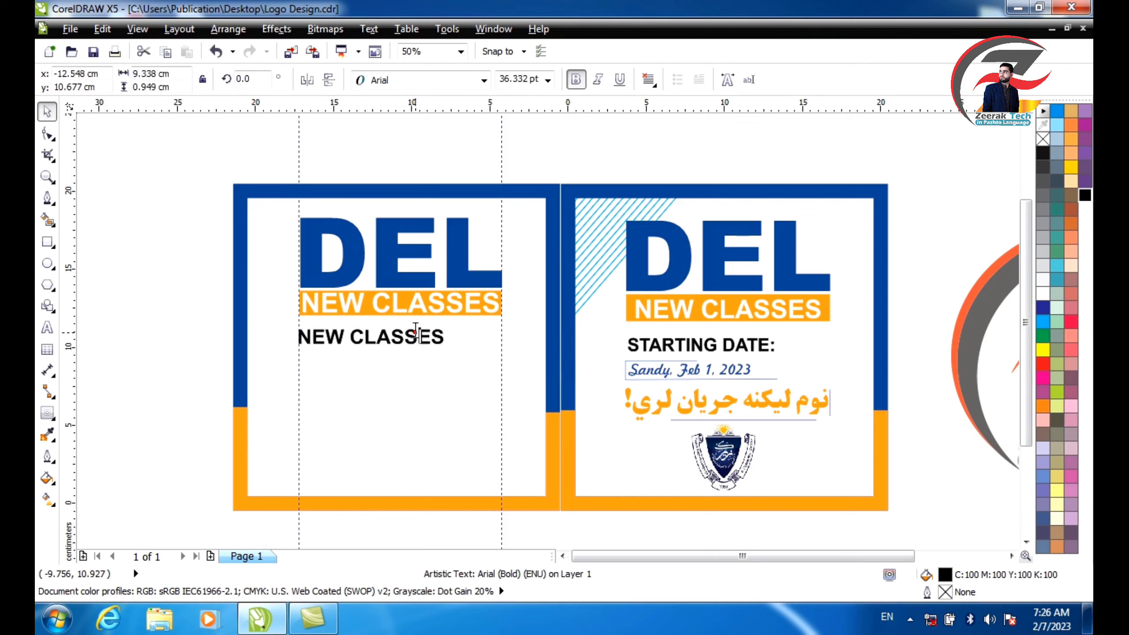
pyautogui.doubleClick(416, 331)
pyautogui.tripleClick(415, 331)
pyautogui.write('S')
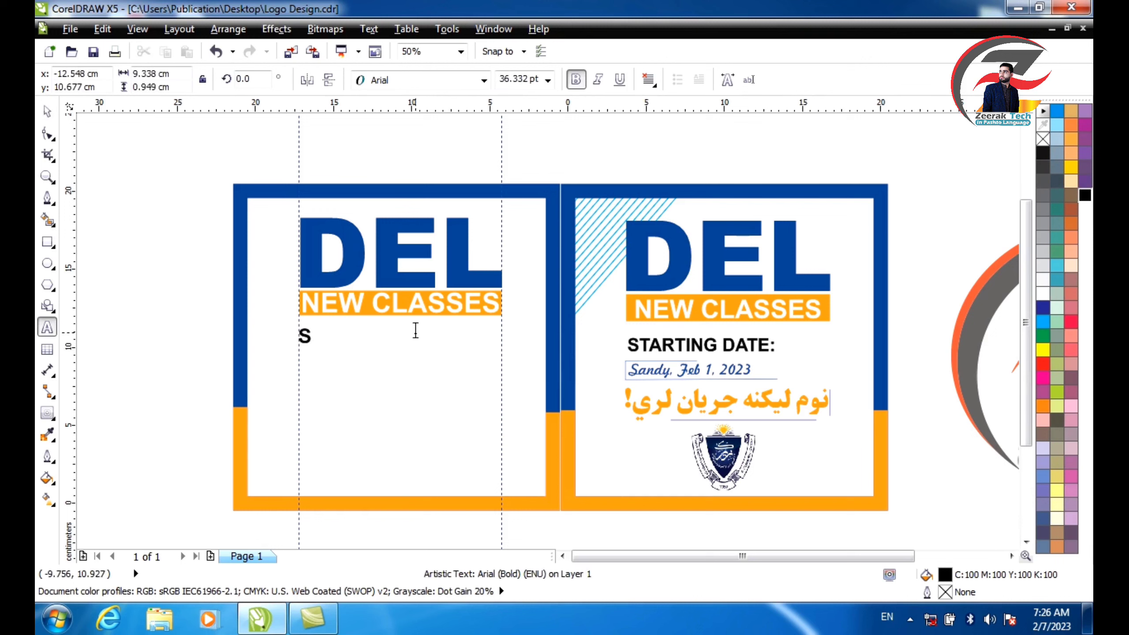
pyautogui.write('TARTING D')
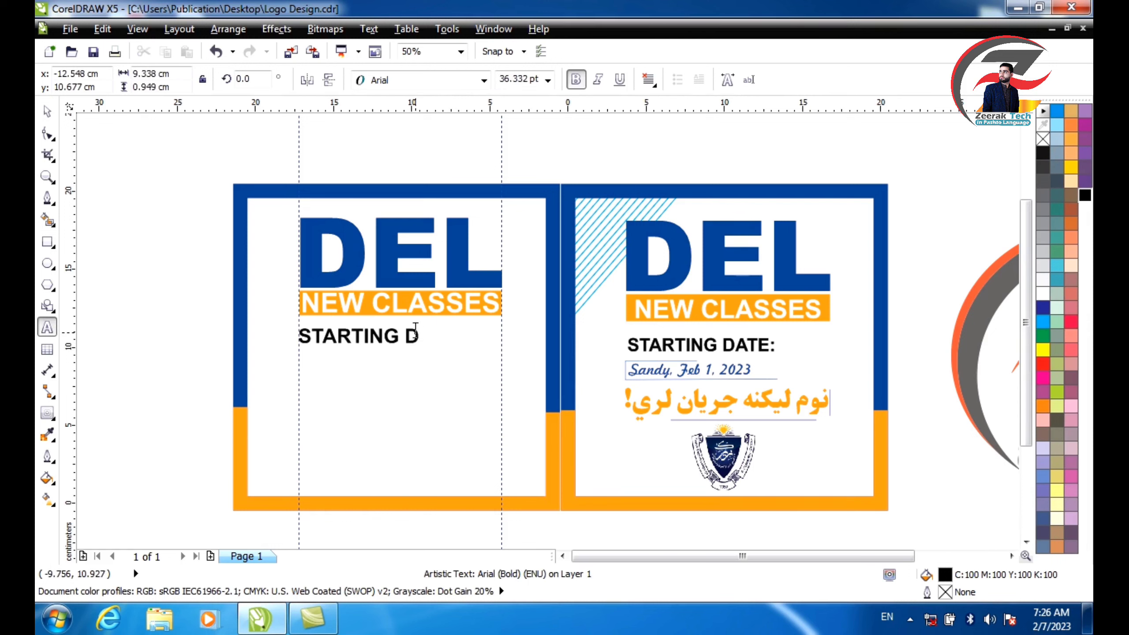
pyautogui.write('ATE:')
pyautogui.click(50, 113)
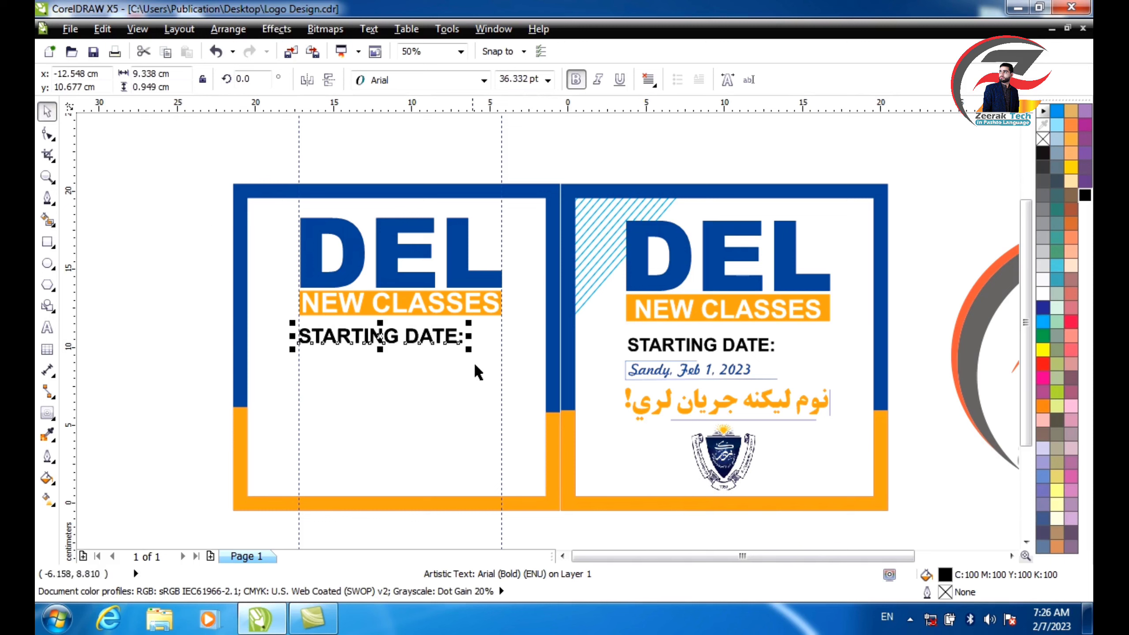
pyautogui.moveTo(470, 352); pyautogui.dragTo(458, 352)
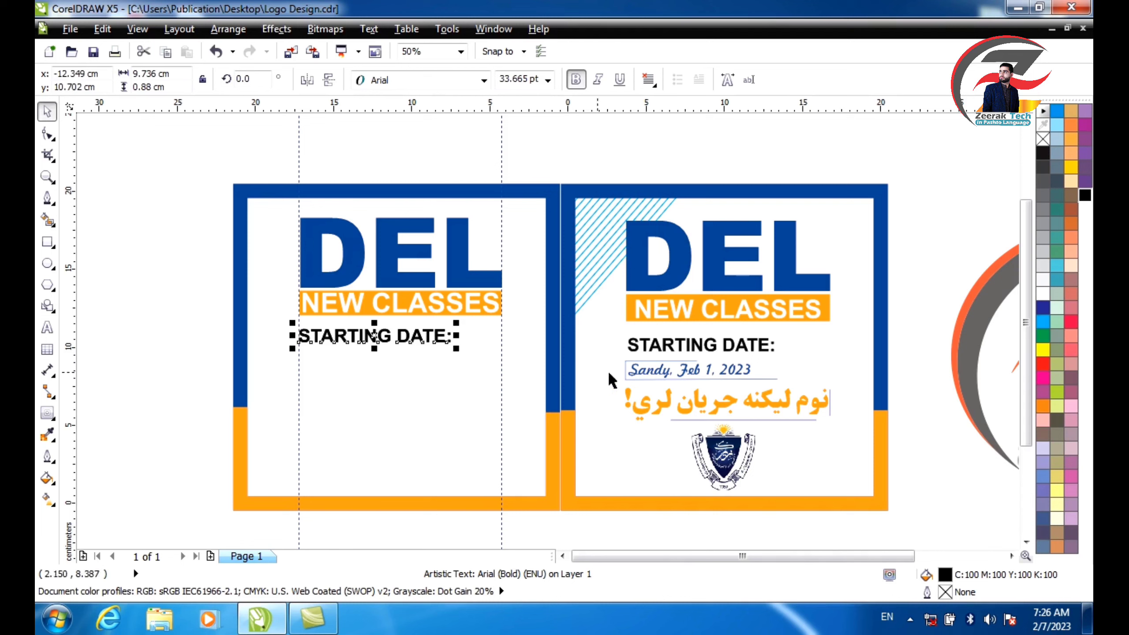
# - Duplicate the STARTING DATE: text directly below itself and set the copy's font to Freehand521 BT
pyautogui.moveTo(431, 335); pyautogui.dragTo(453, 371)
pyautogui.click(464, 393)
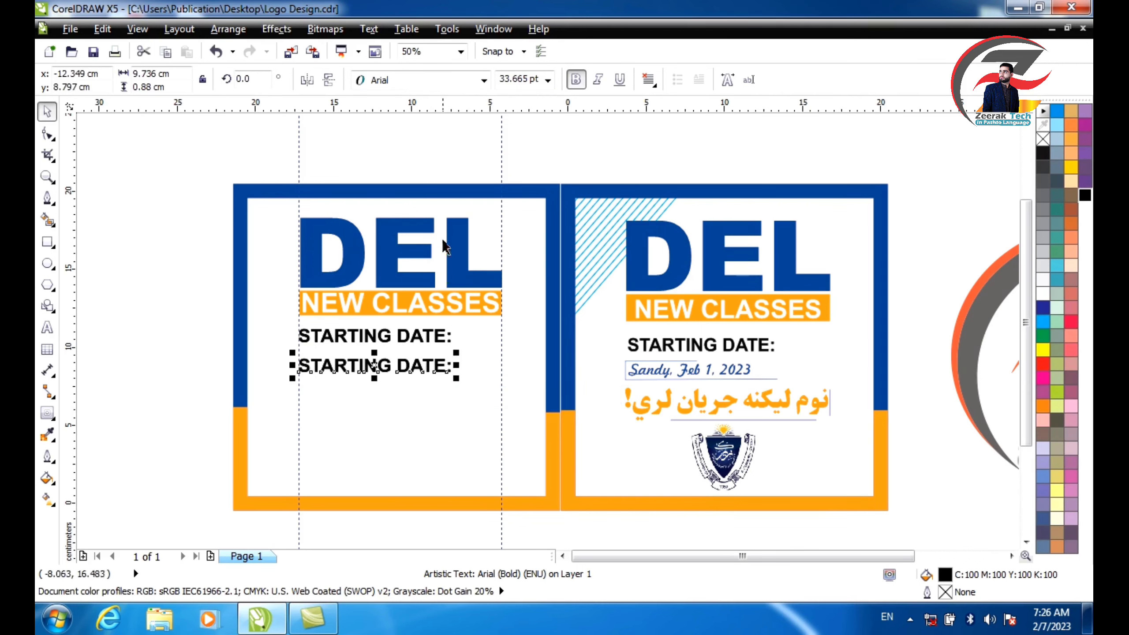
pyautogui.click(484, 80)
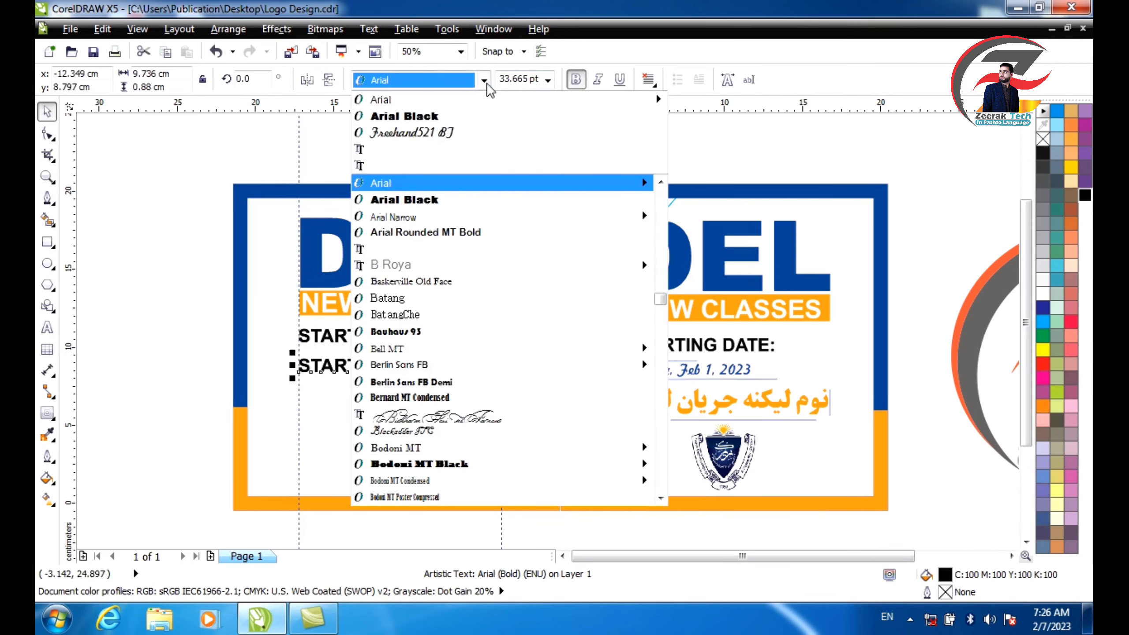
pyautogui.click(467, 134)
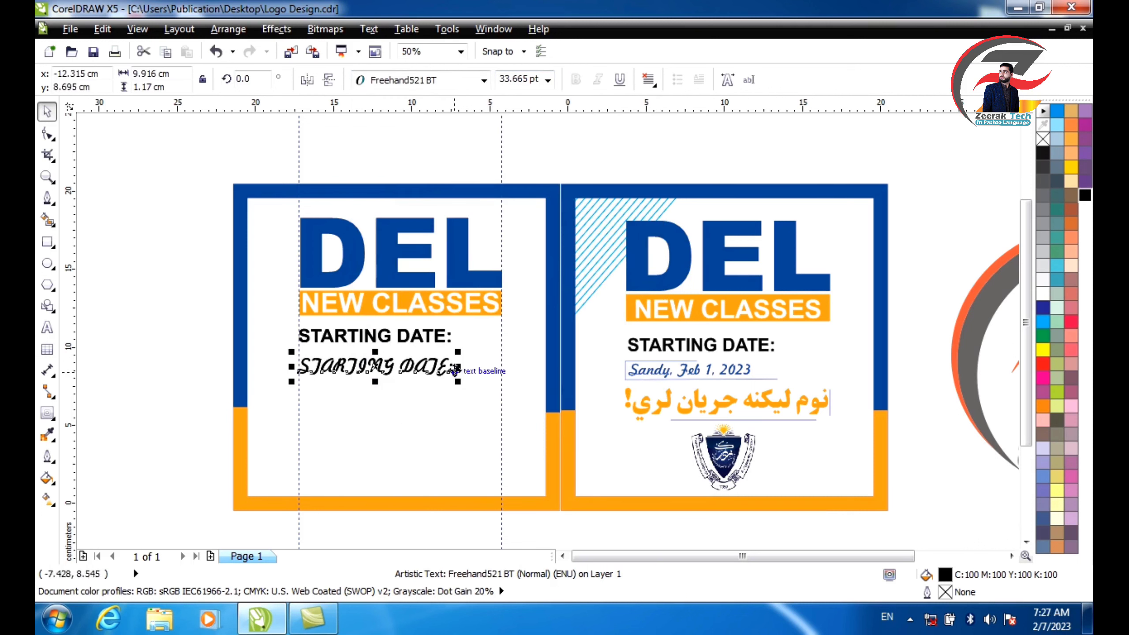
# - Replace the script-font copy's wording with "Sunday, Feb 1, 2023"
pyautogui.doubleClick(436, 367)
pyautogui.doubleClick(435, 366)
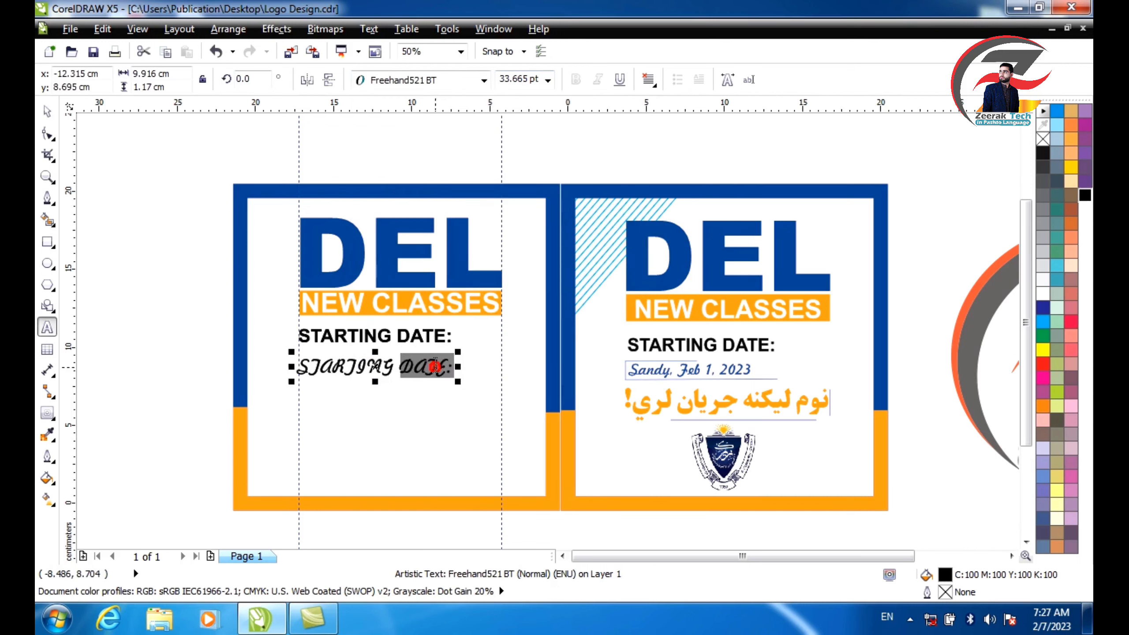
pyautogui.press('BackSpace')
pyautogui.press('BackSpace')
pyautogui.press('BackSpace')
pyautogui.press('BackSpace')
pyautogui.press('BackSpace')
pyautogui.press('BackSpace')
pyautogui.press('BackSpace')
pyautogui.press('BackSpace')
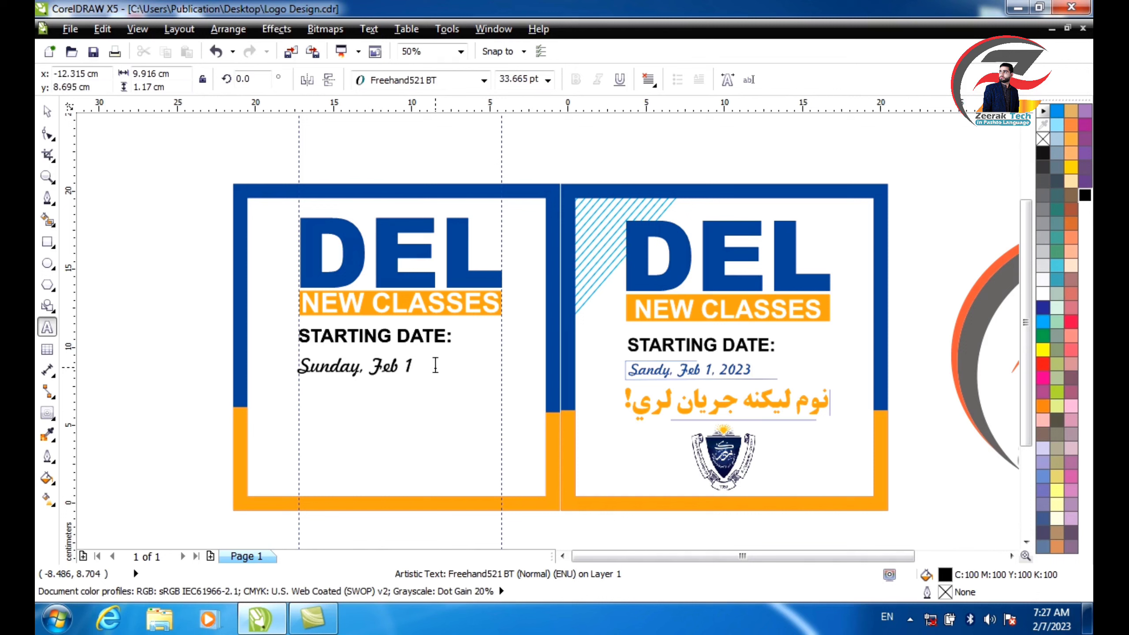
pyautogui.click(47, 112)
# - Fill the date text with the blue sampled from the original DEL heading, R:34 G:84 B:155 (#22549B)
pyautogui.scroll(2, 649, 368)
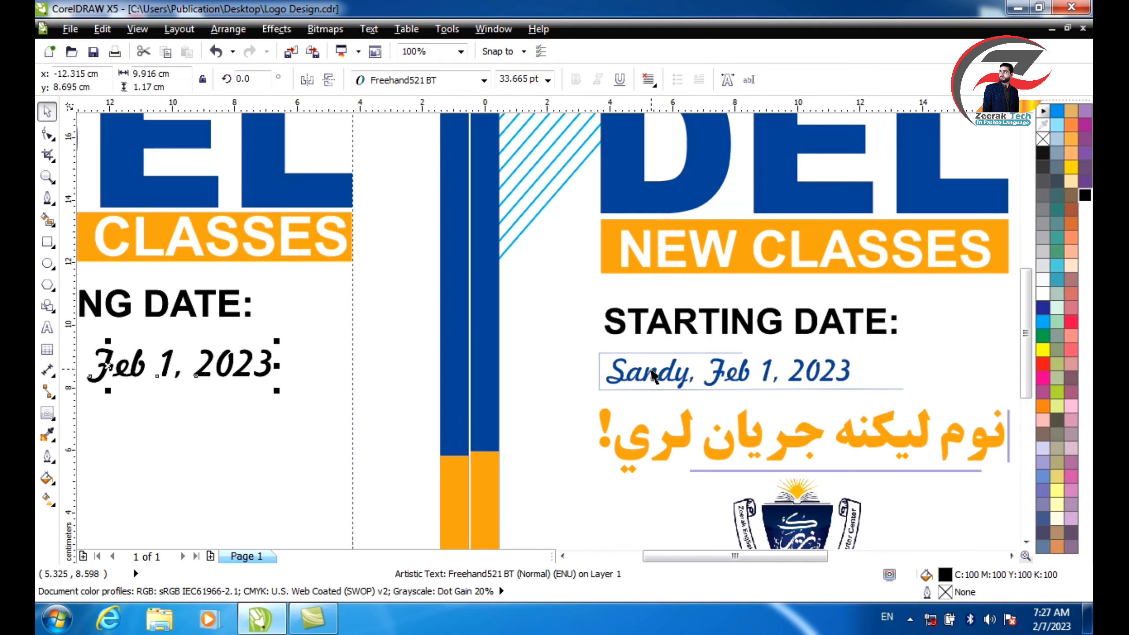
pyautogui.doubleClick(967, 574)
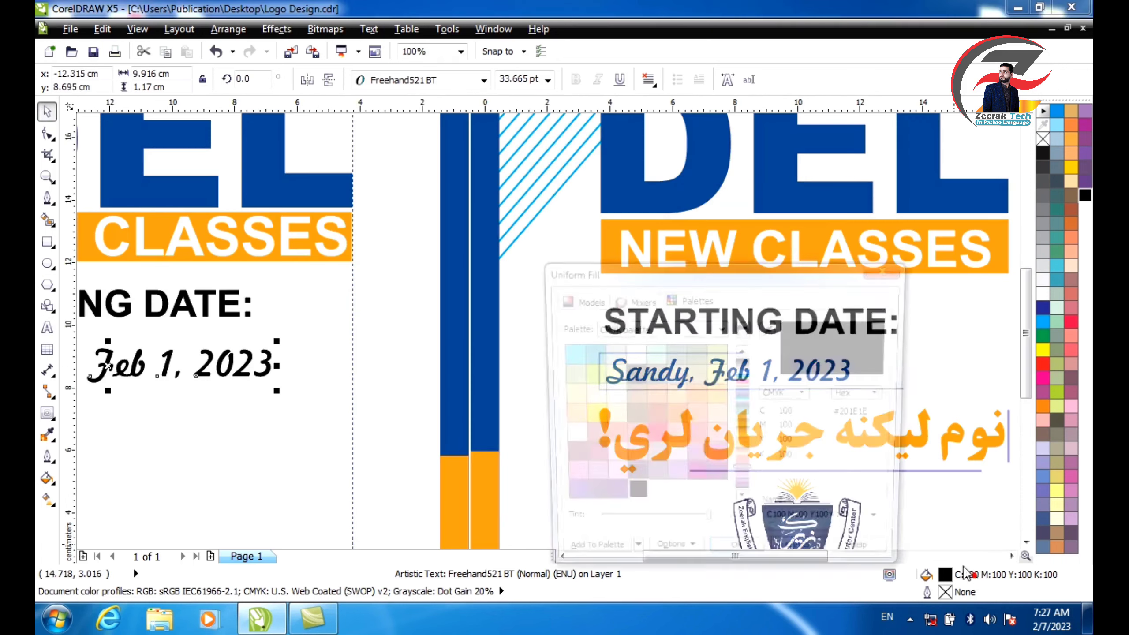
pyautogui.click(770, 329)
pyautogui.click(635, 173)
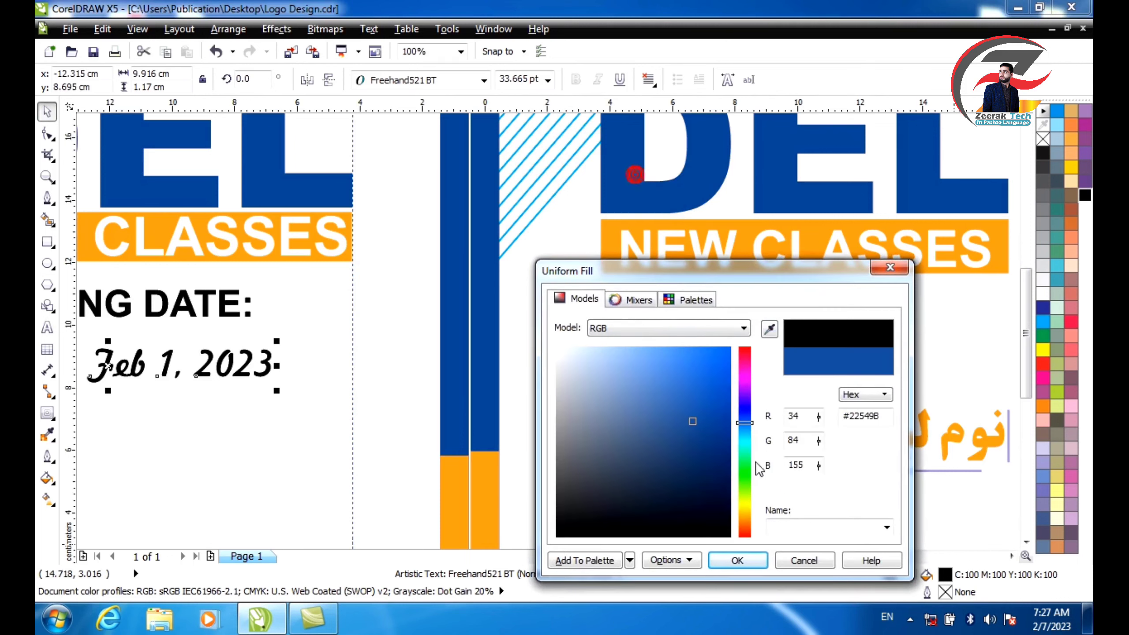
pyautogui.click(751, 559)
# - Scale the date text down proportionally to about 27 pt, 8.4 cm wide, and deselect it
pyautogui.scroll(-2, 336, 387)
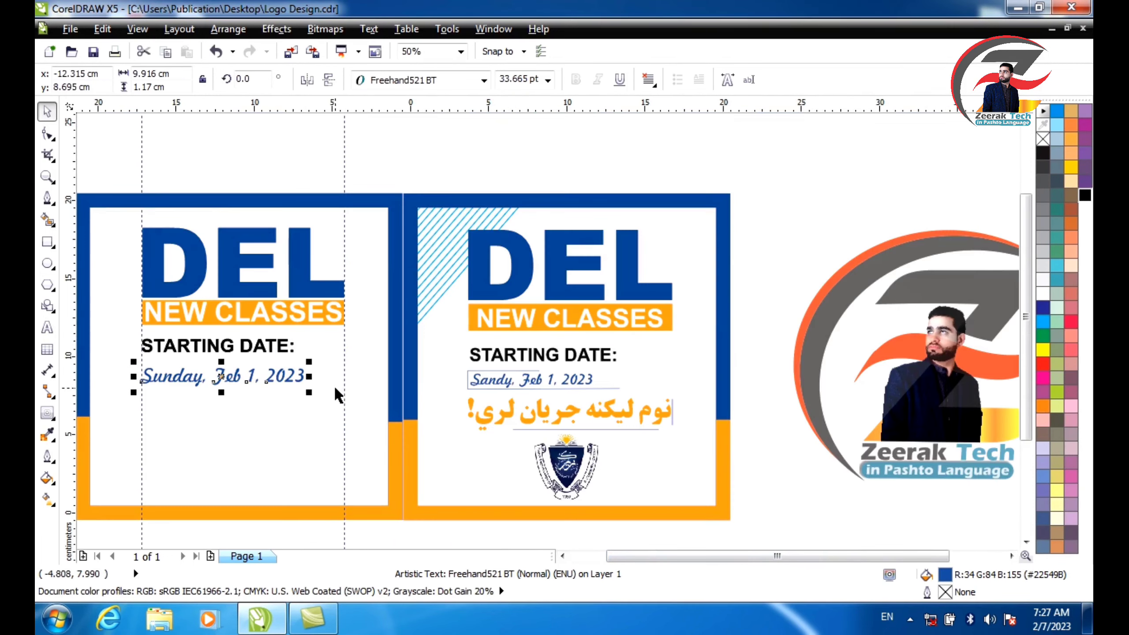
pyautogui.moveTo(306, 389); pyautogui.dragTo(295, 386)
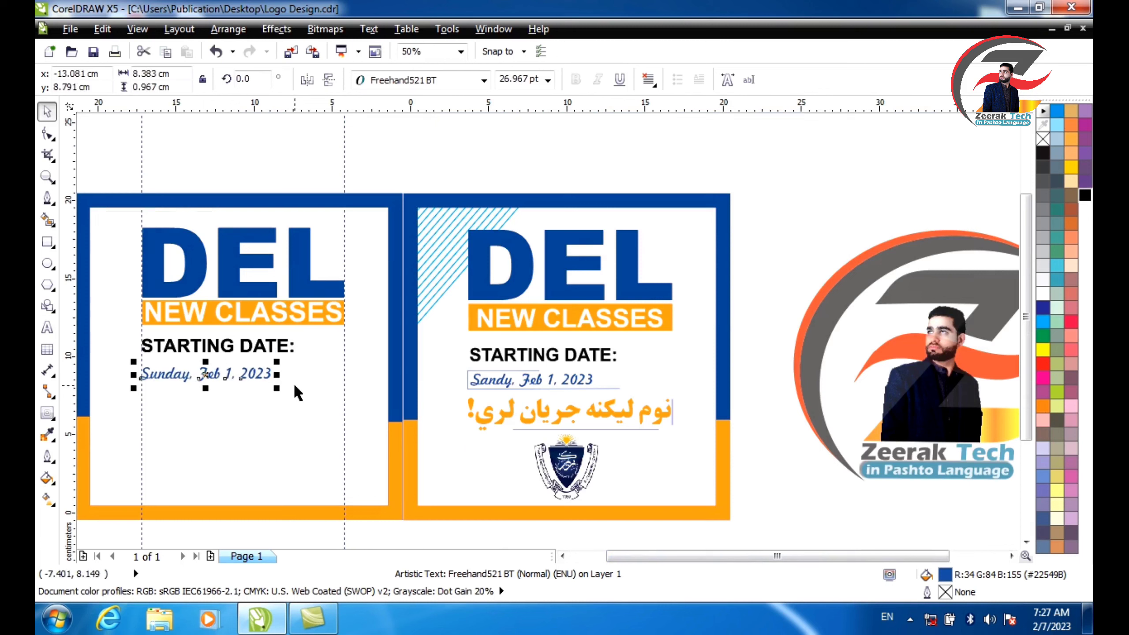
pyautogui.click(419, 153)
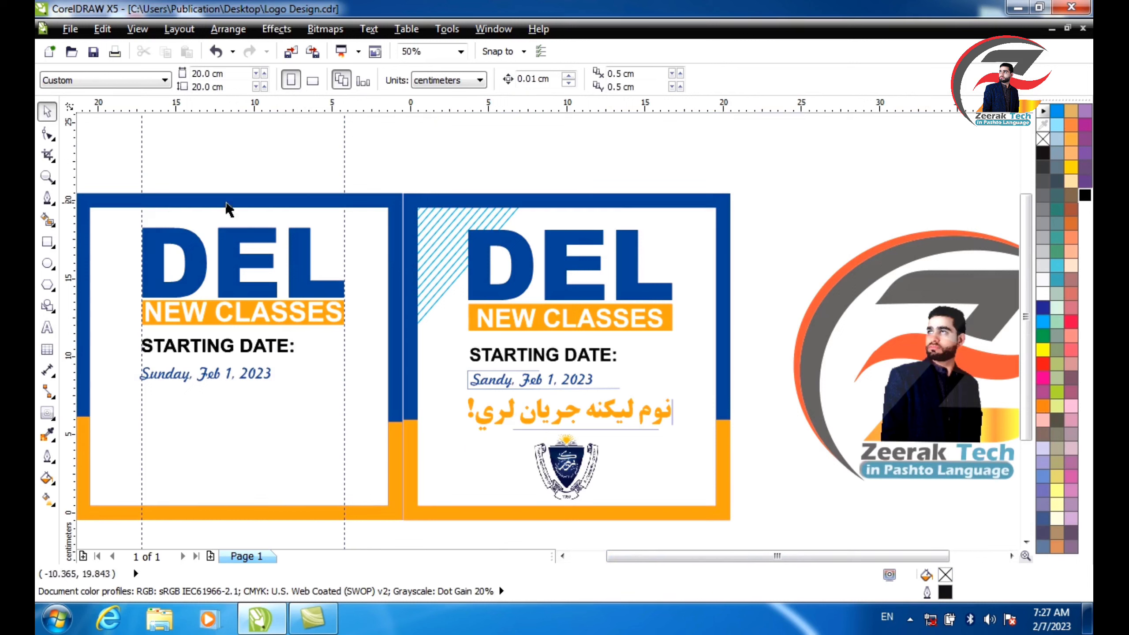
pyautogui.click(46, 198)
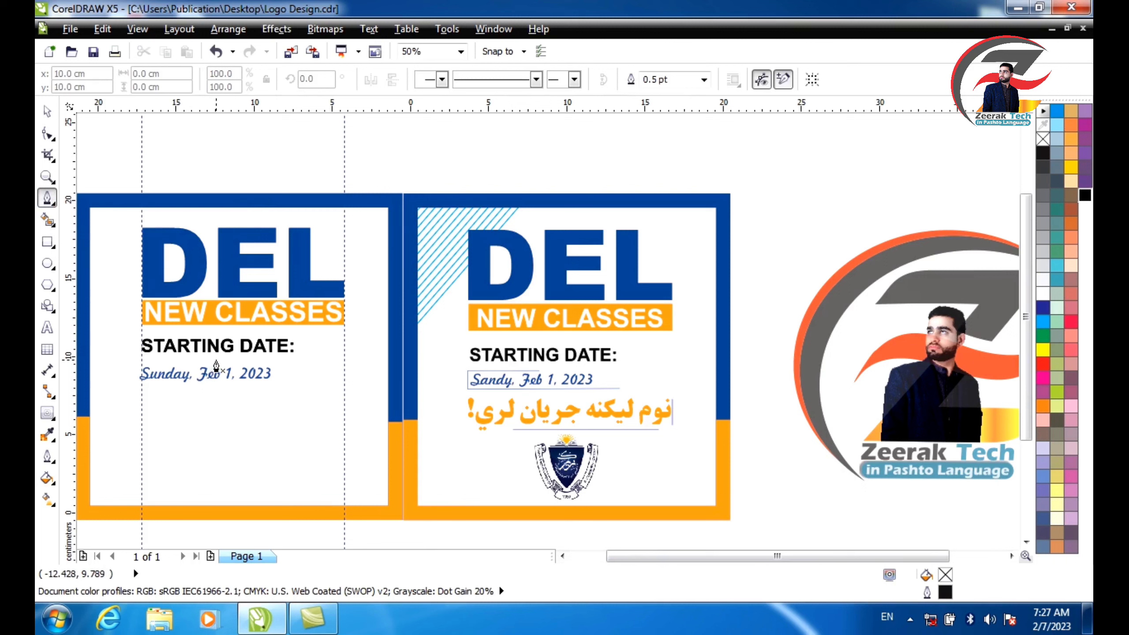
pyautogui.click(217, 361)
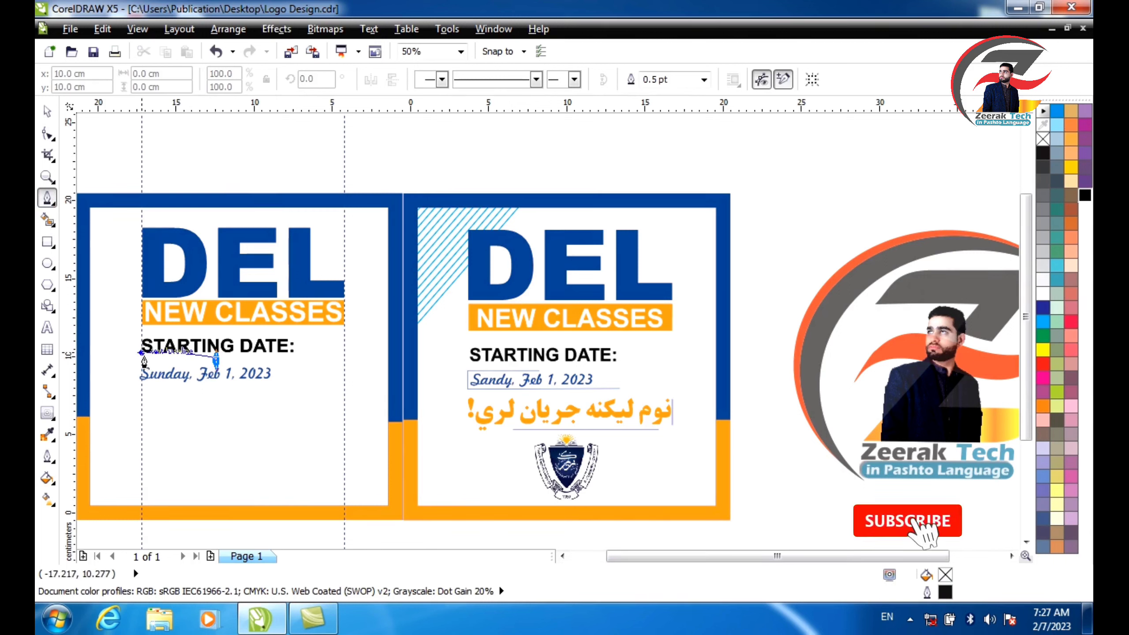
pyautogui.press('Escape')
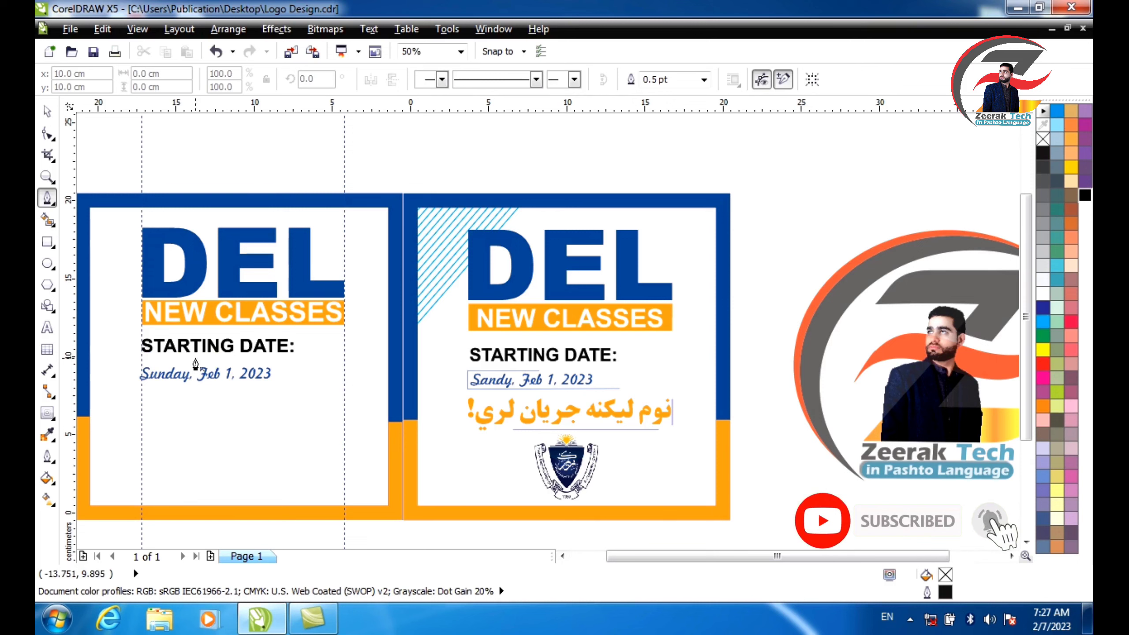
# - Draw an open three-sided Pen line around the date, about 9.5 × 1.9 cm, with a short upper edge and a full lower edge
pyautogui.click(55, 207)
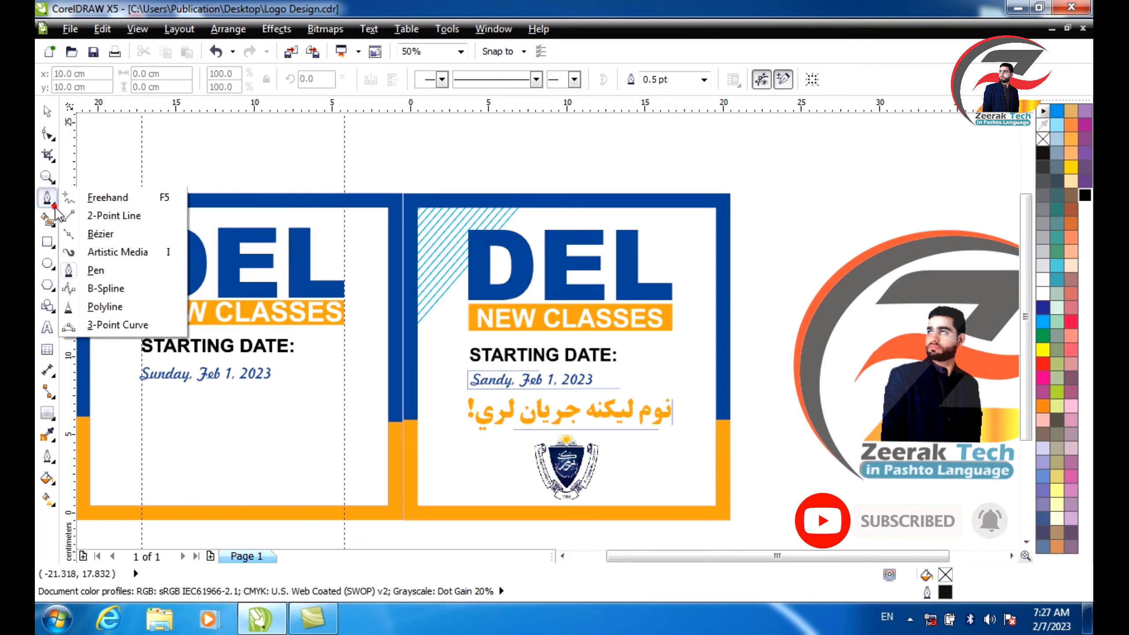
pyautogui.moveTo(61, 218)
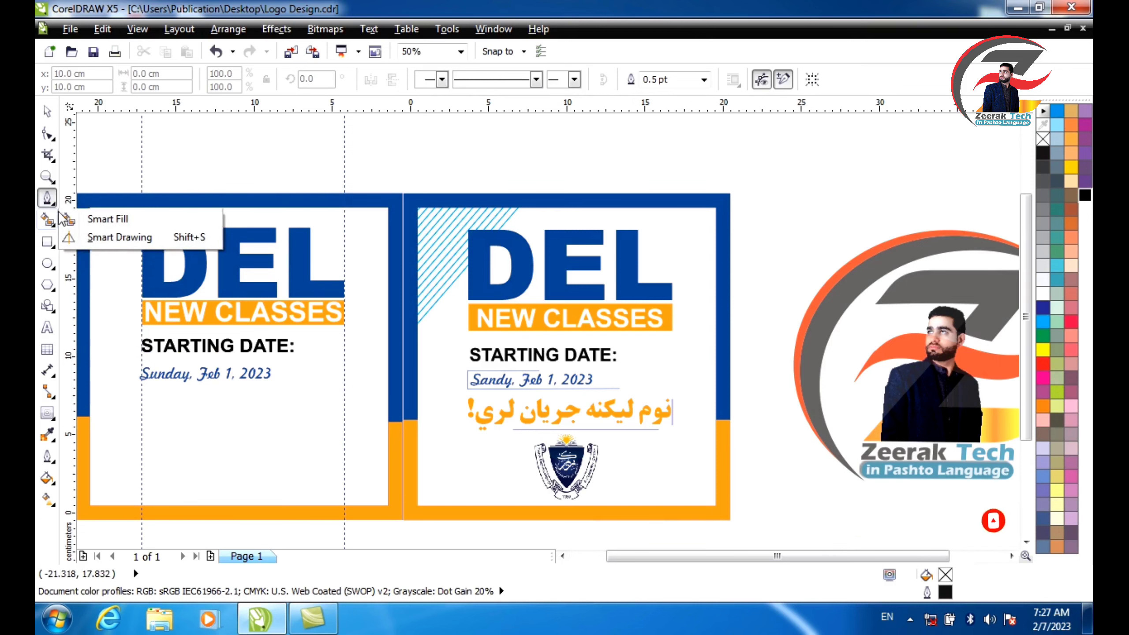
pyautogui.moveTo(49, 200)
pyautogui.click(94, 270)
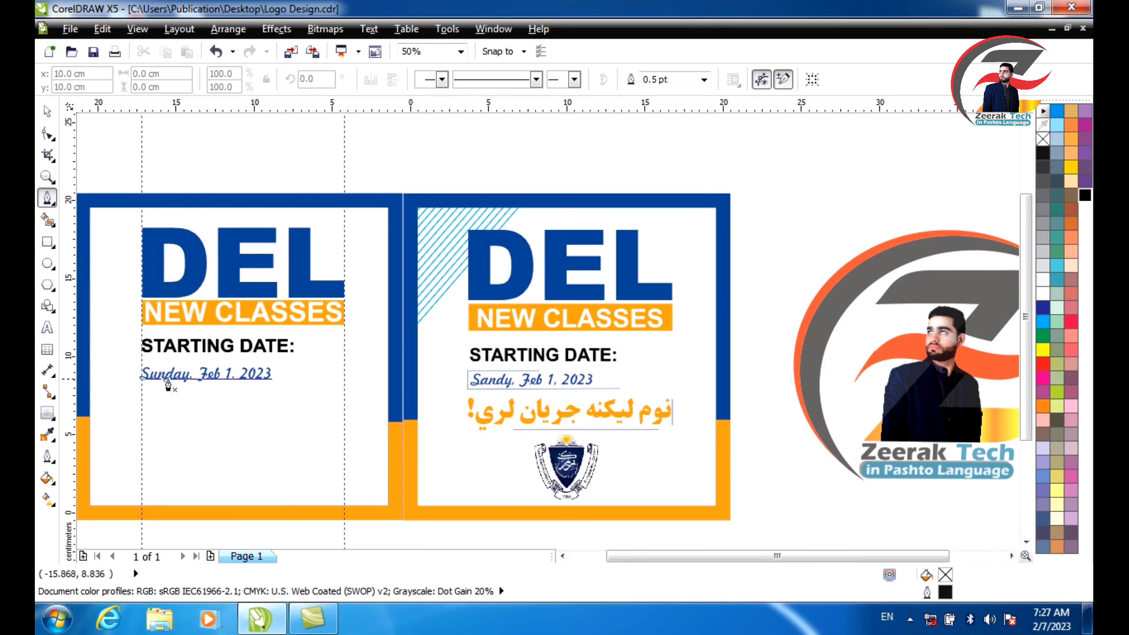
pyautogui.click(218, 361)
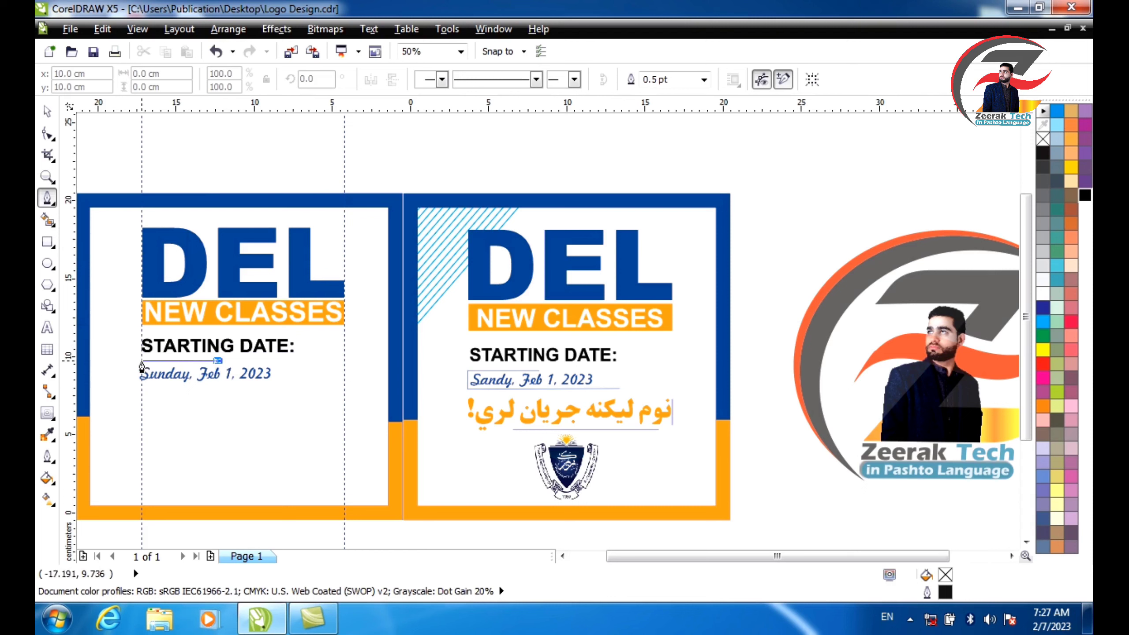
pyautogui.doubleClick(142, 361)
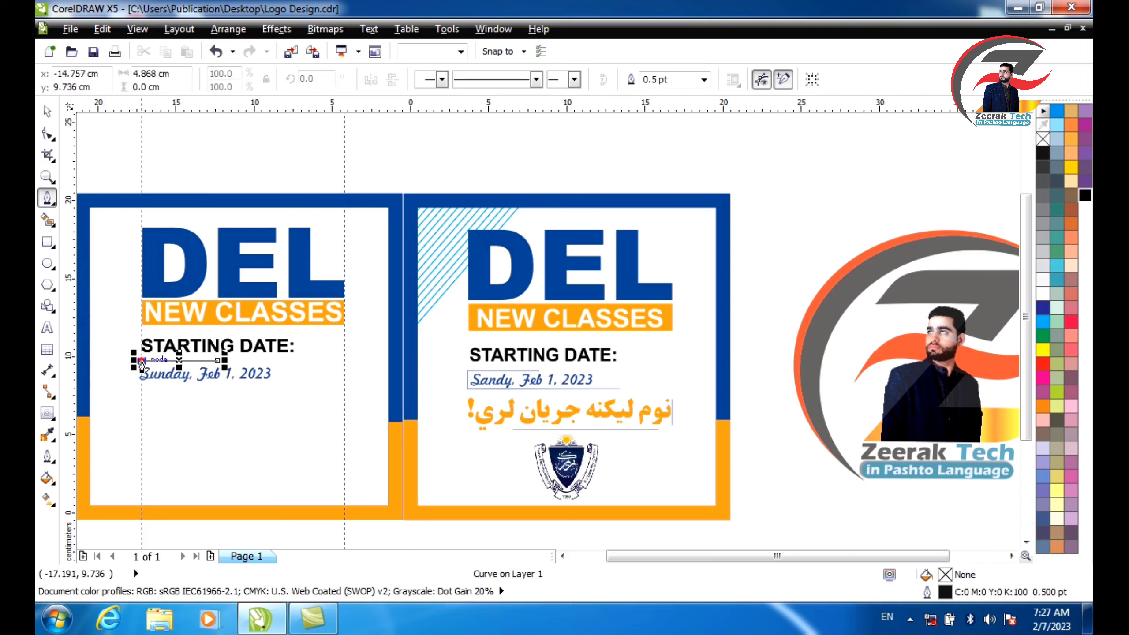
pyautogui.click(141, 390)
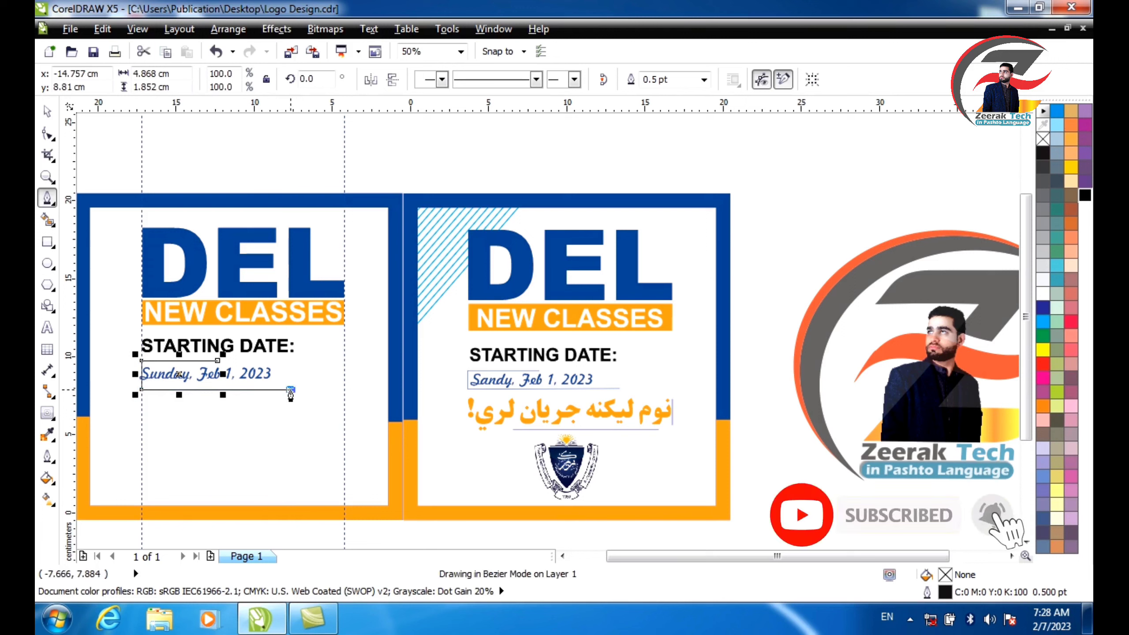
pyautogui.click(290, 390)
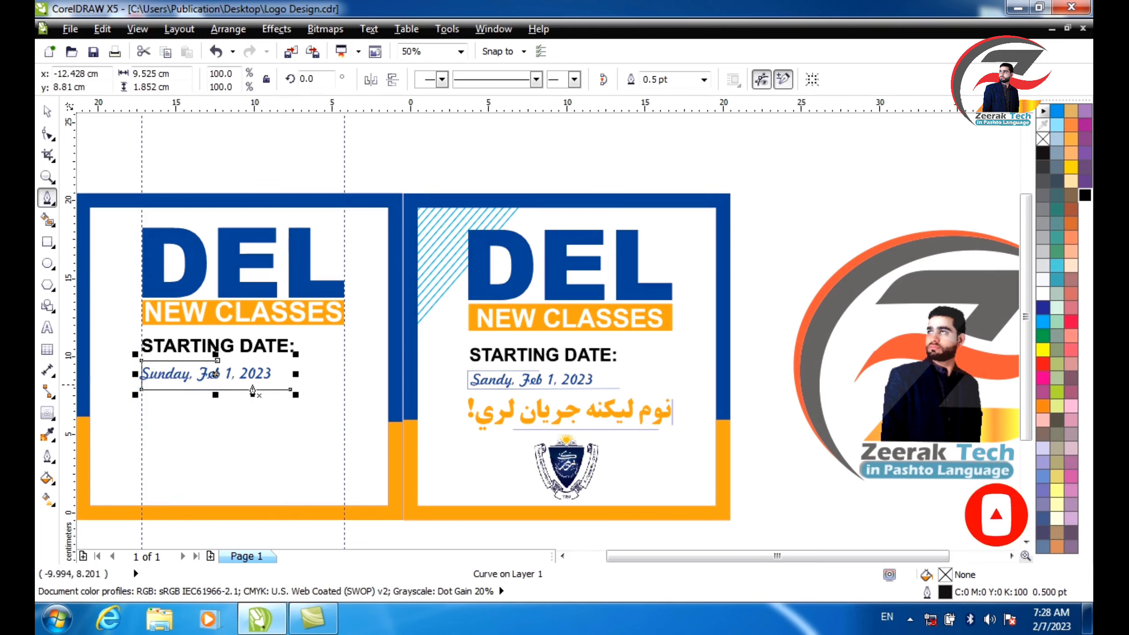
# - Set the outline width of the open frame line around the date to 1.0 pt
pyautogui.scroll(2, 595, 402)
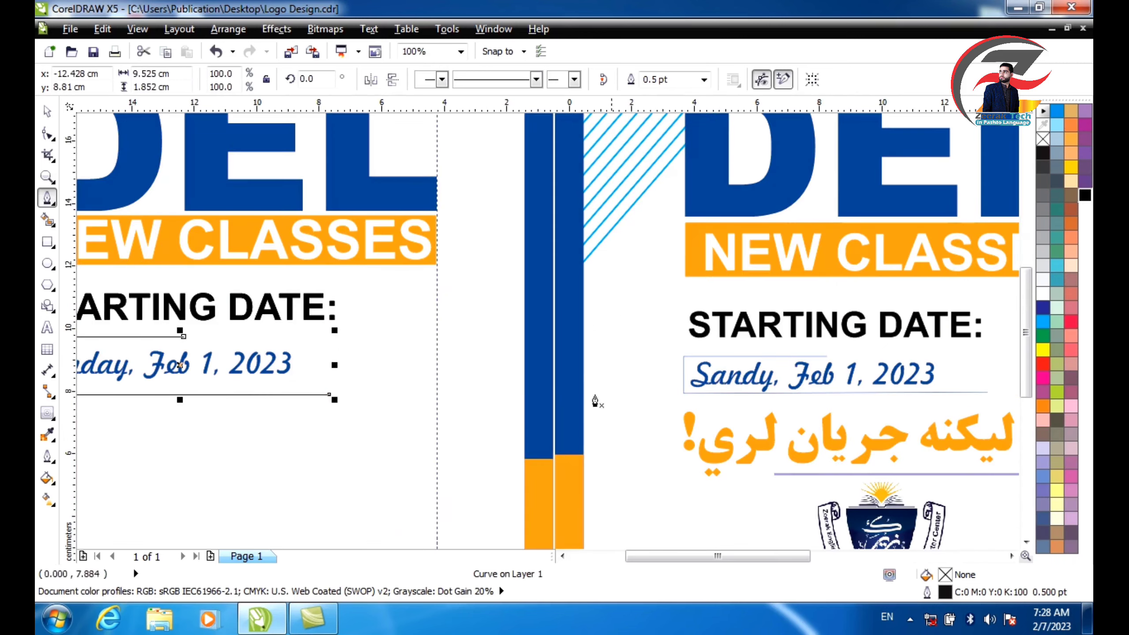
pyautogui.click(703, 79)
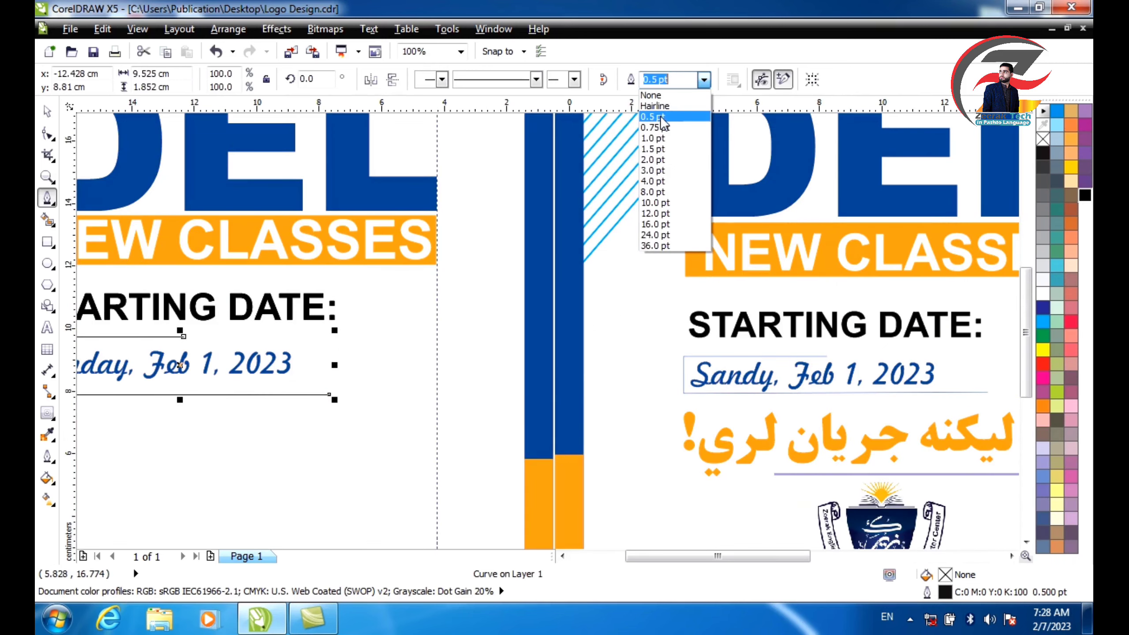
pyautogui.click(657, 139)
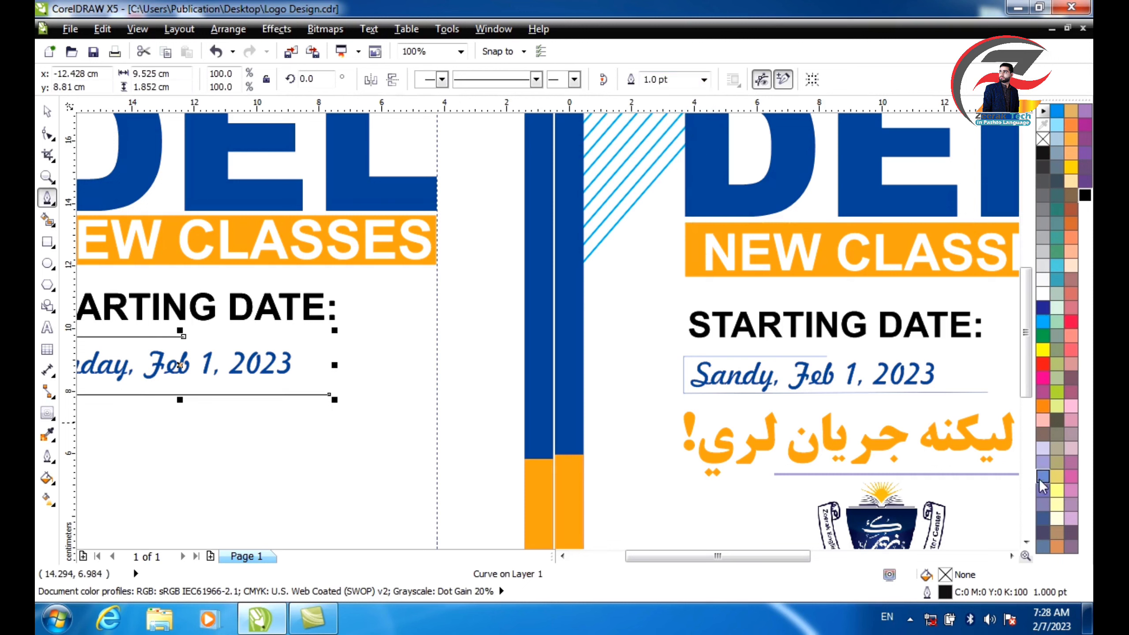
# - Set the outline colour of the open frame line around the date to light blue, C:60 M:40 Y:0 K:0
pyautogui.rightClick(1043, 476)
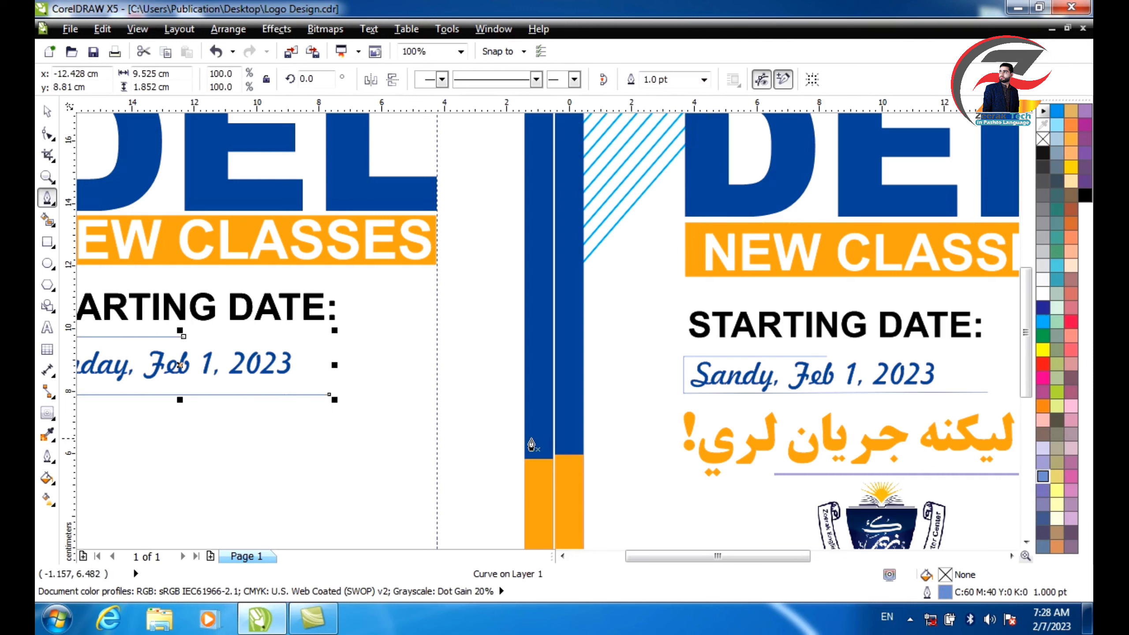
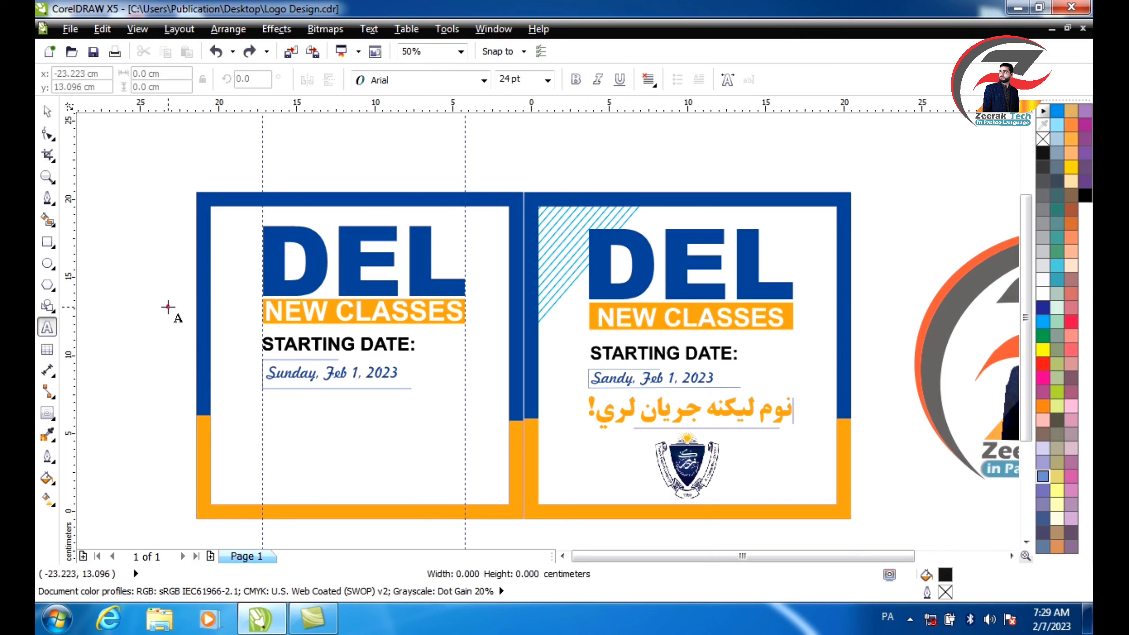
# - Add the Pashto artistic text "نوم ليکنه جريان لري!" on the empty area beside the new poster
pyautogui.click(168, 306)
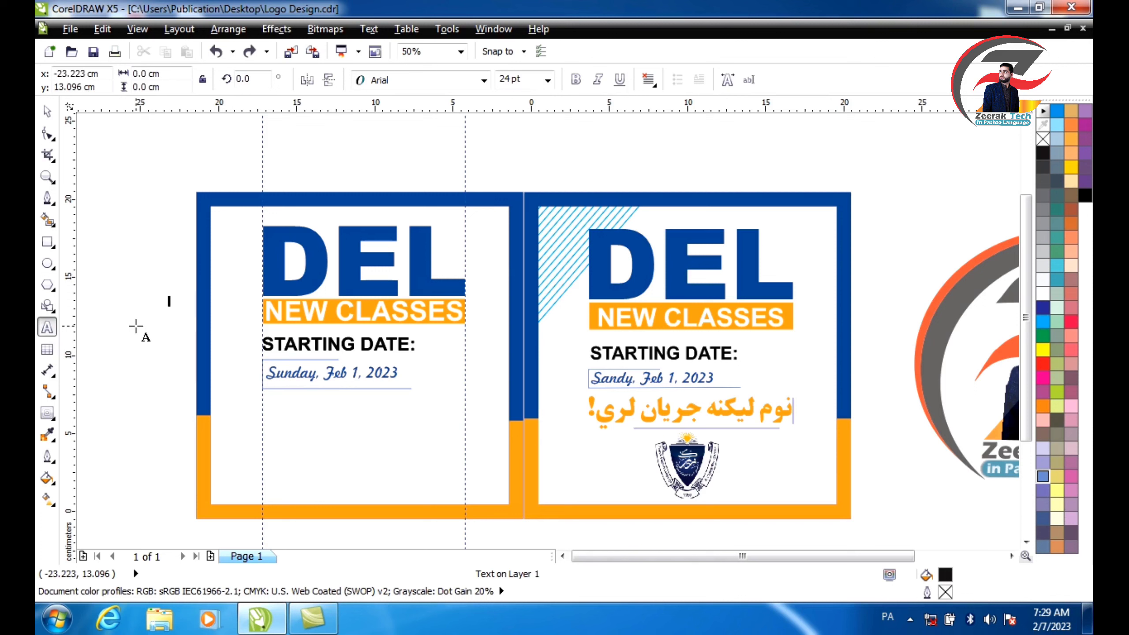
pyautogui.click(47, 111)
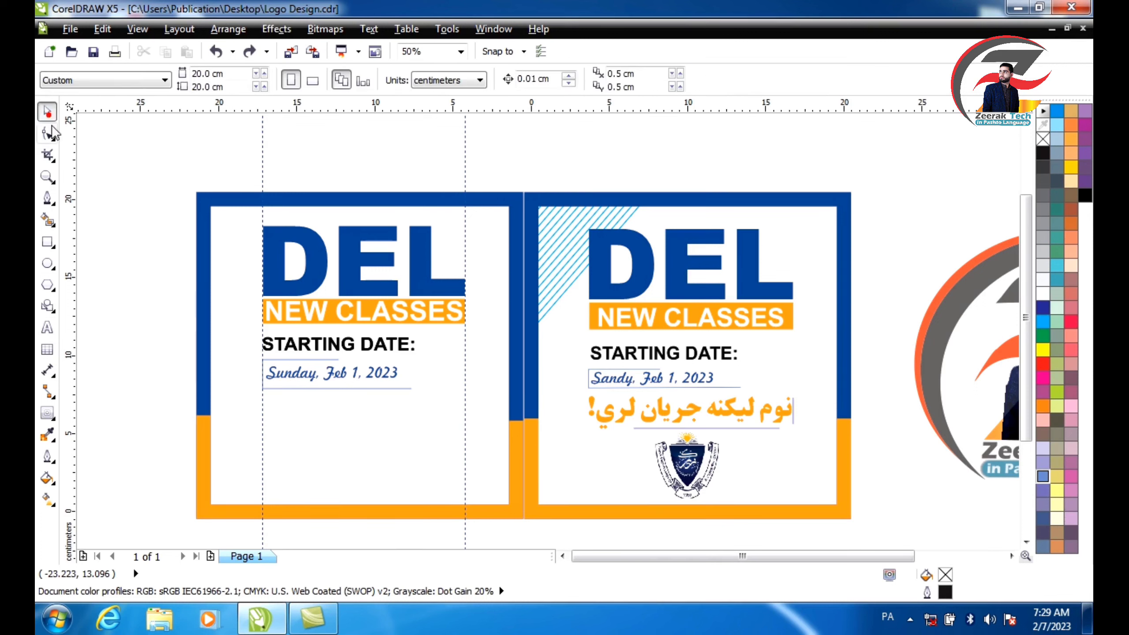
pyautogui.click(47, 328)
pyautogui.click(160, 321)
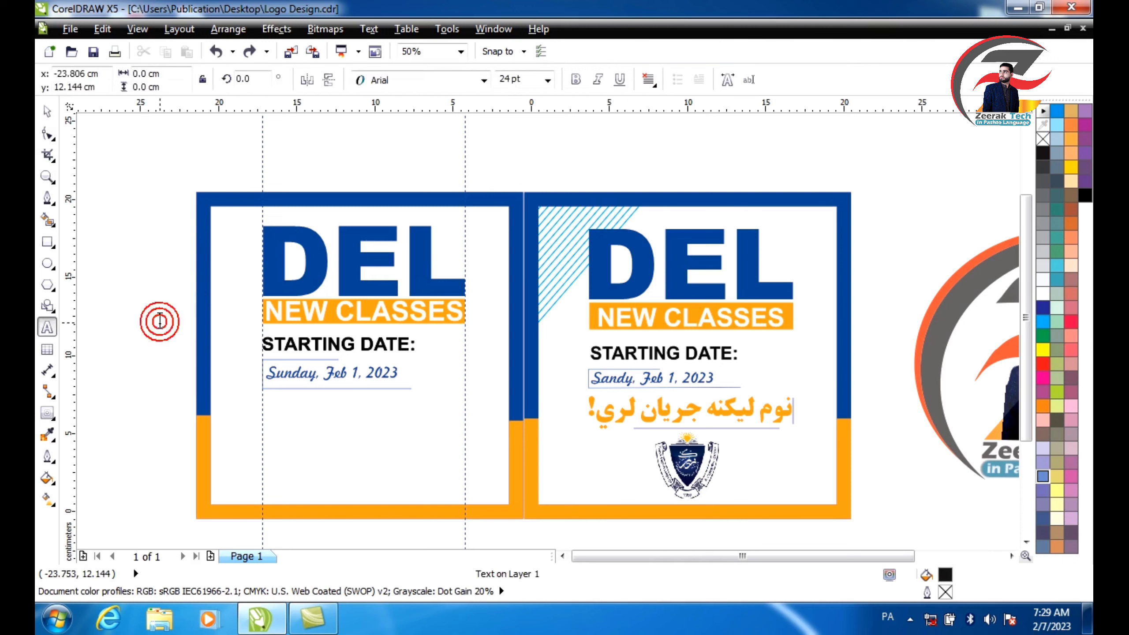
pyautogui.write('نوم لیک')
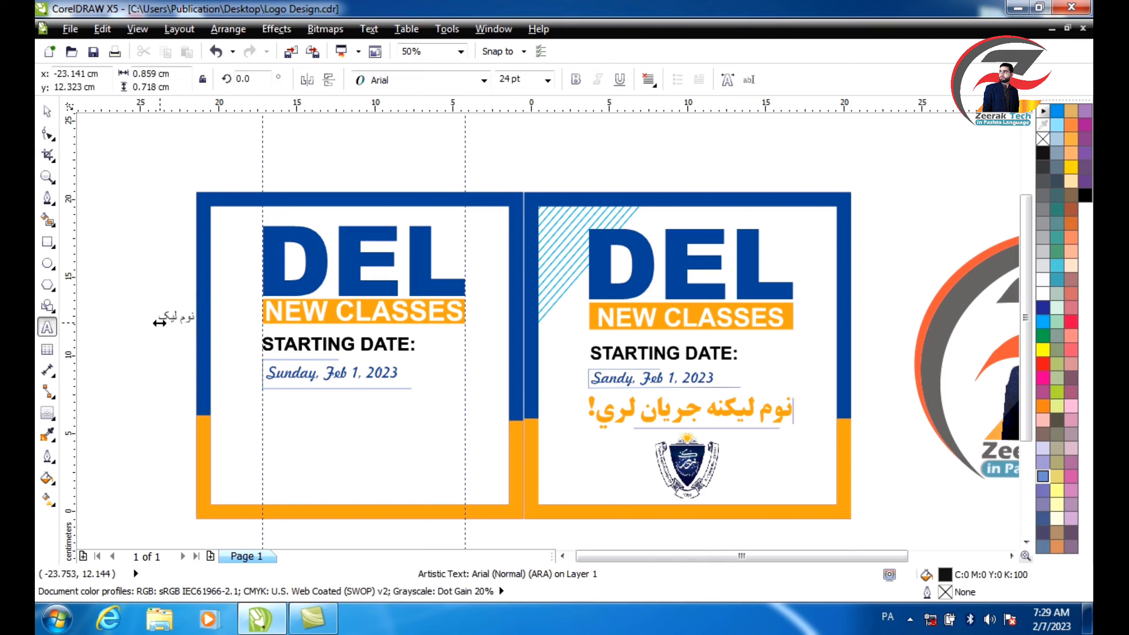
pyautogui.write('نه جر')
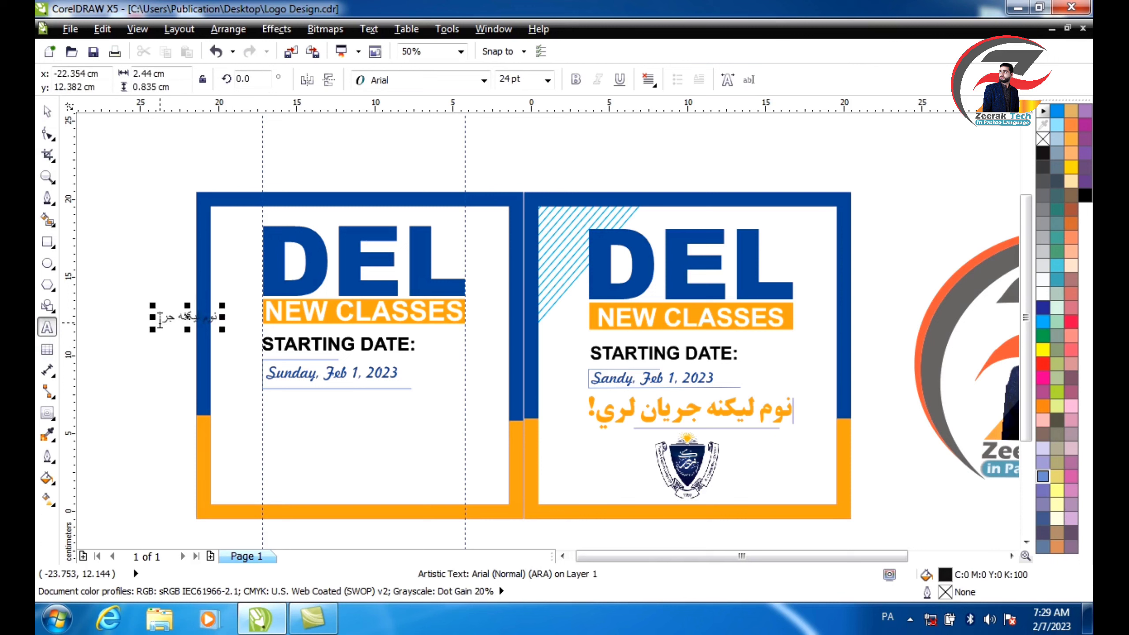
pyautogui.write('یان لري')
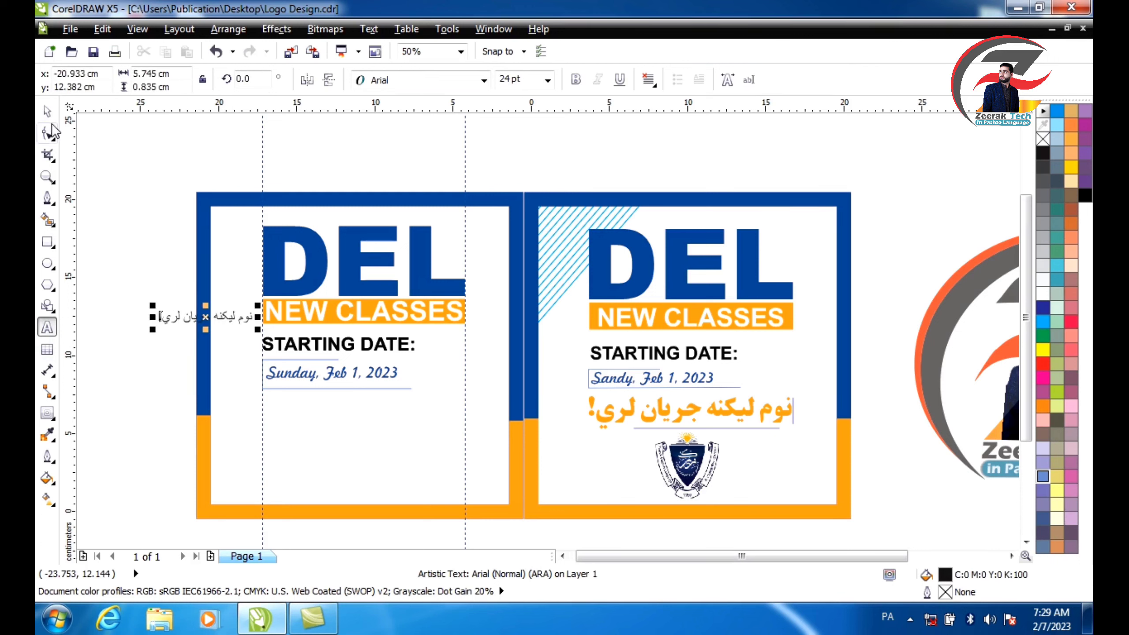
pyautogui.click(47, 111)
# - Enlarge the Pashto text to about 68.6 pt below the original's Pashto line and set its font to B Ludin
pyautogui.moveTo(189, 319); pyautogui.dragTo(796, 513)
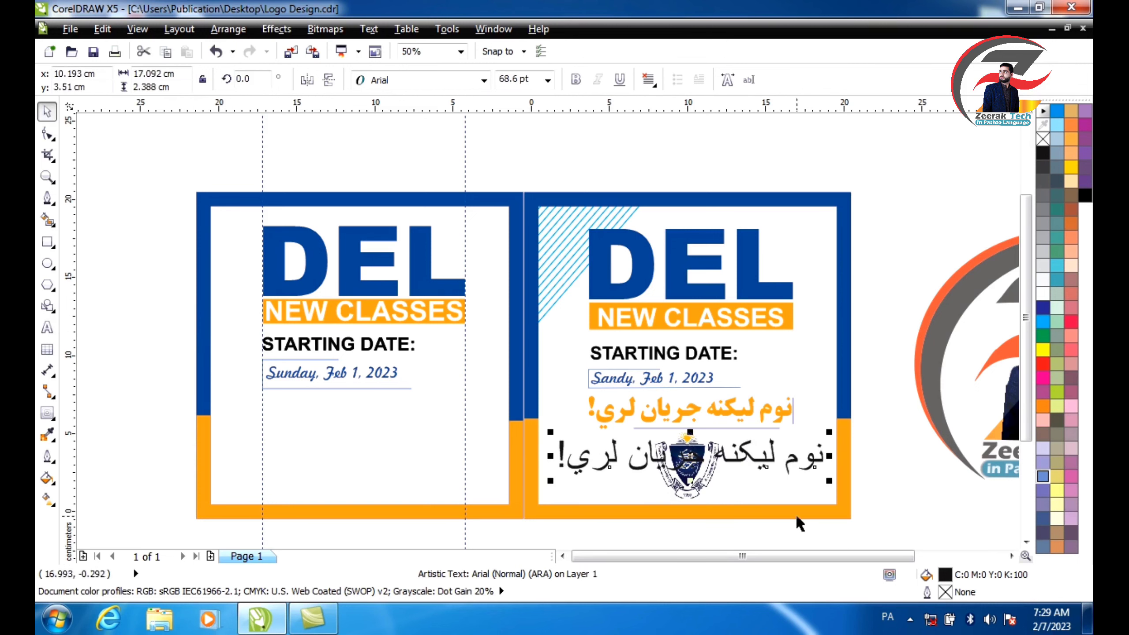
pyautogui.click(485, 80)
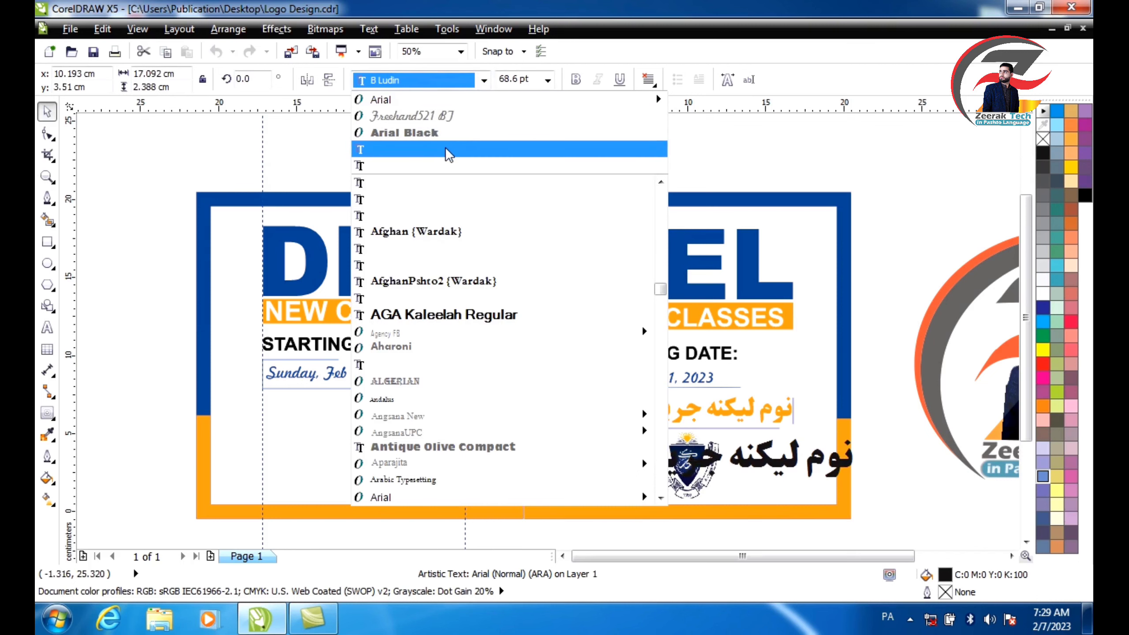
pyautogui.click(446, 149)
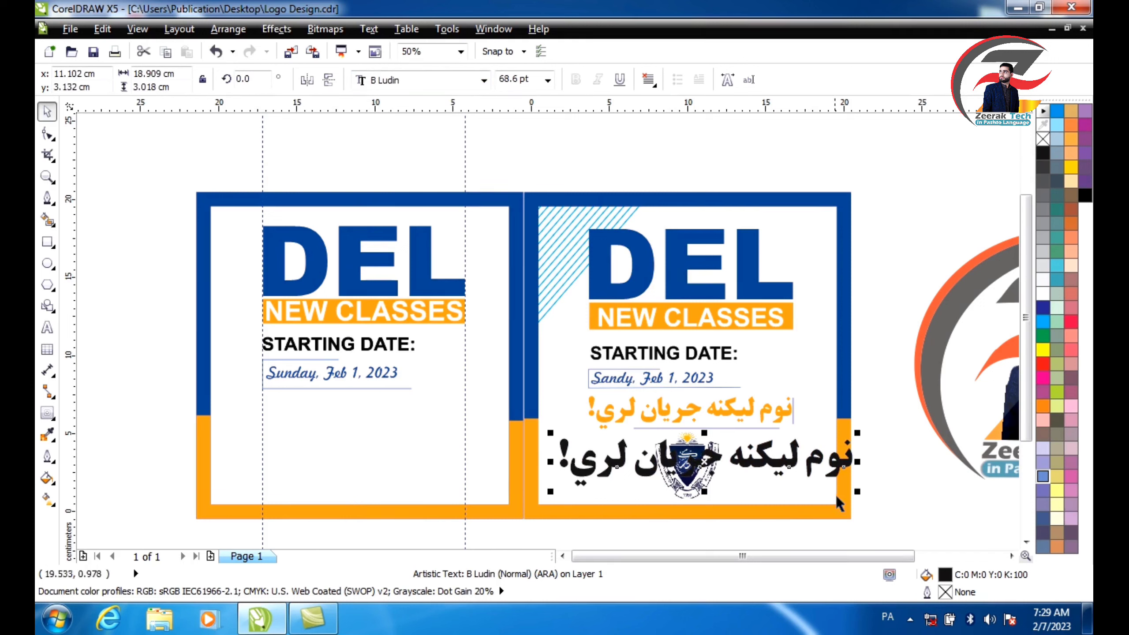
# - Place the Pashto text under the date frame between the guidelines, scaled down proportionally to about 46.9 pt, 12.9 cm wide
pyautogui.moveTo(833, 462); pyautogui.dragTo(446, 419)
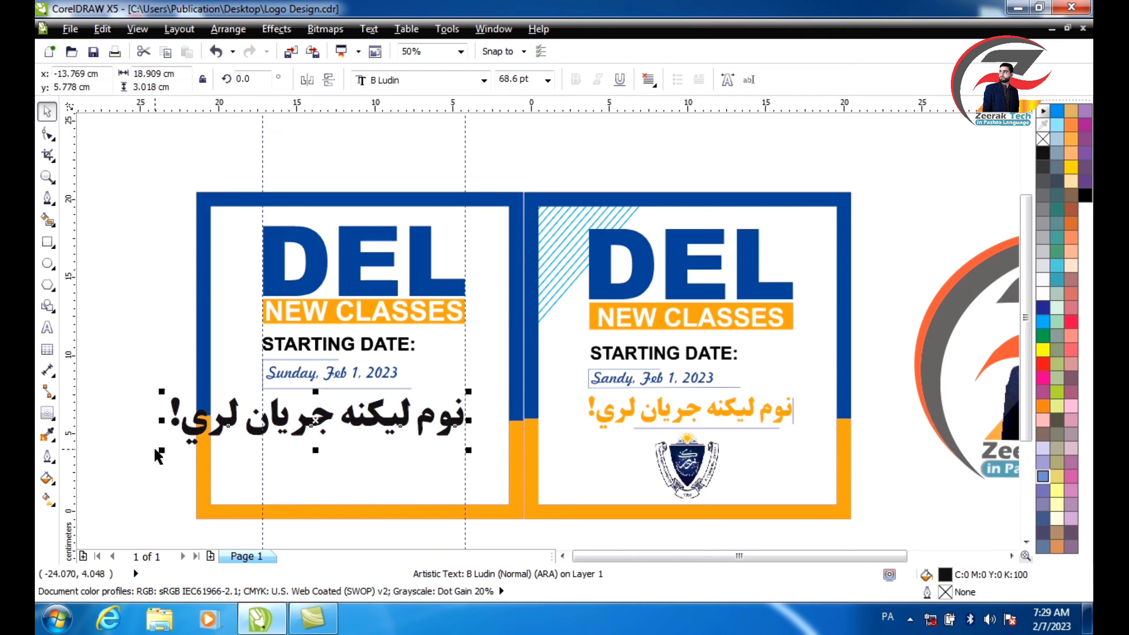
pyautogui.moveTo(160, 452); pyautogui.dragTo(257, 441)
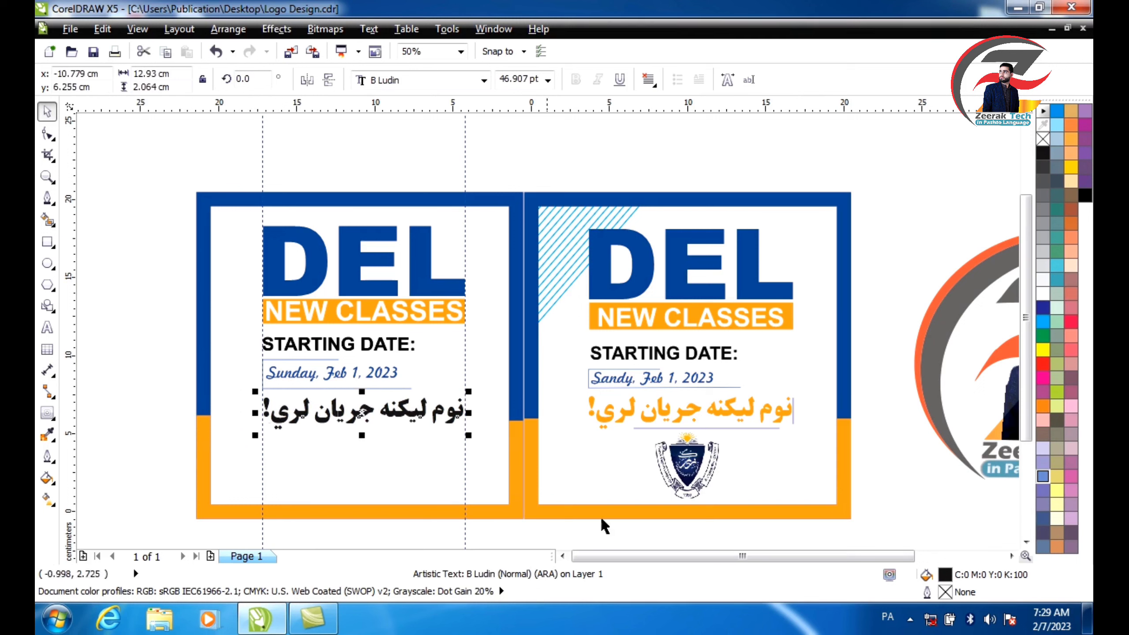
# - Fill the Pashto text with the orange sampled from the poster's lower border, R:247 G:159 B:49 (#F79F31)
pyautogui.doubleClick(960, 574)
pyautogui.click(769, 328)
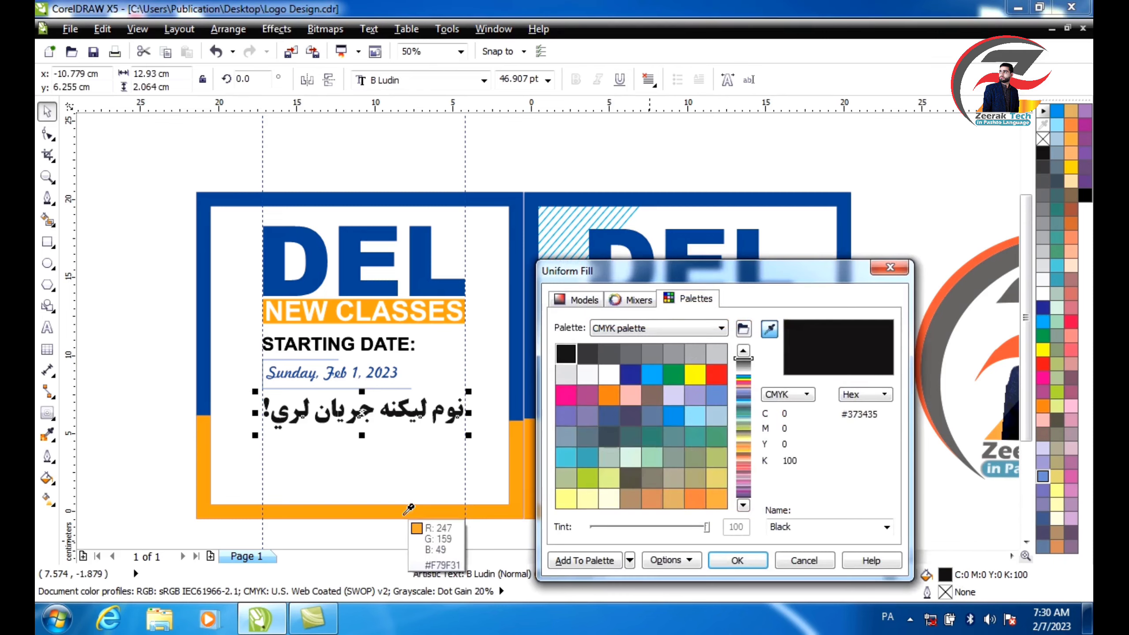
pyautogui.click(403, 514)
pyautogui.click(725, 557)
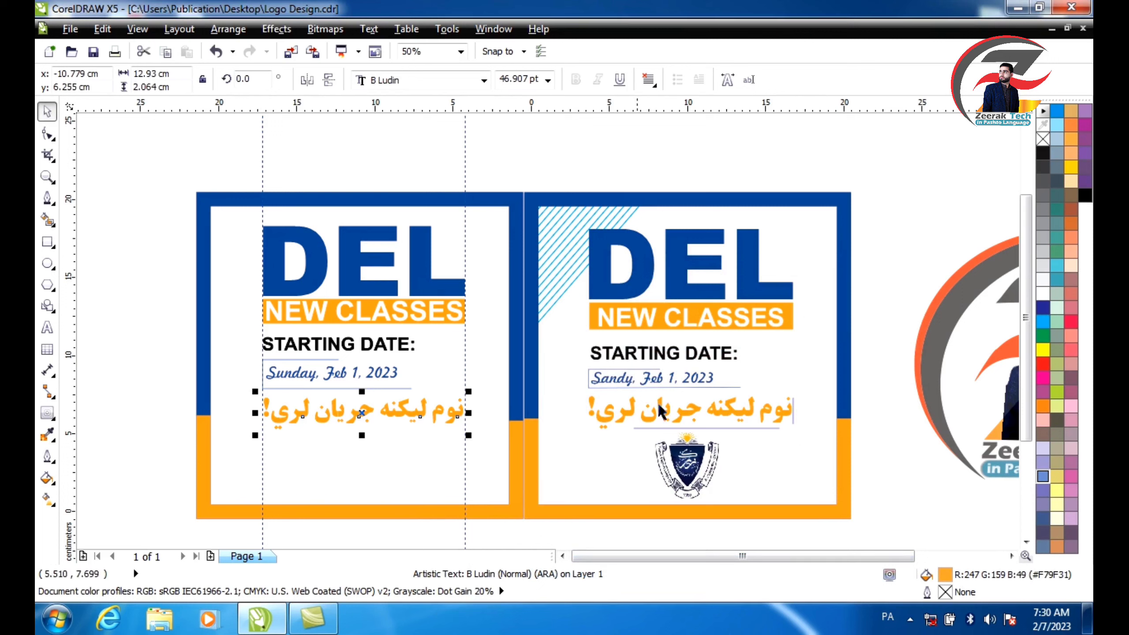
# - Draw a vertical Pen line about 1.7 cm tall at the starting end of the new Pashto text, matching the original
pyautogui.click(791, 411)
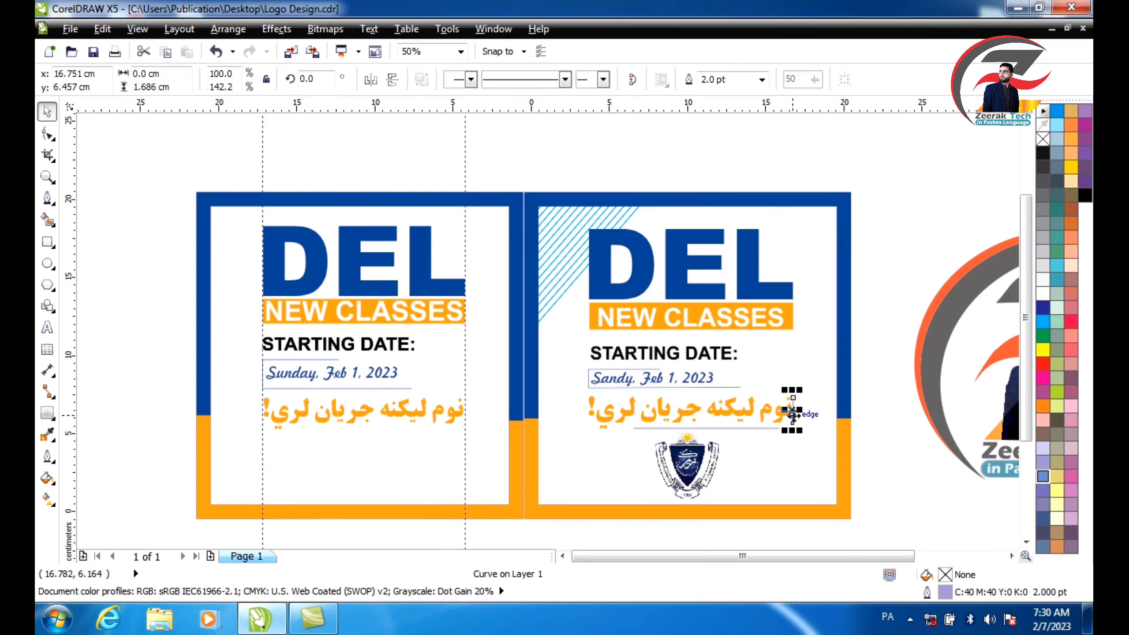
pyautogui.click(894, 301)
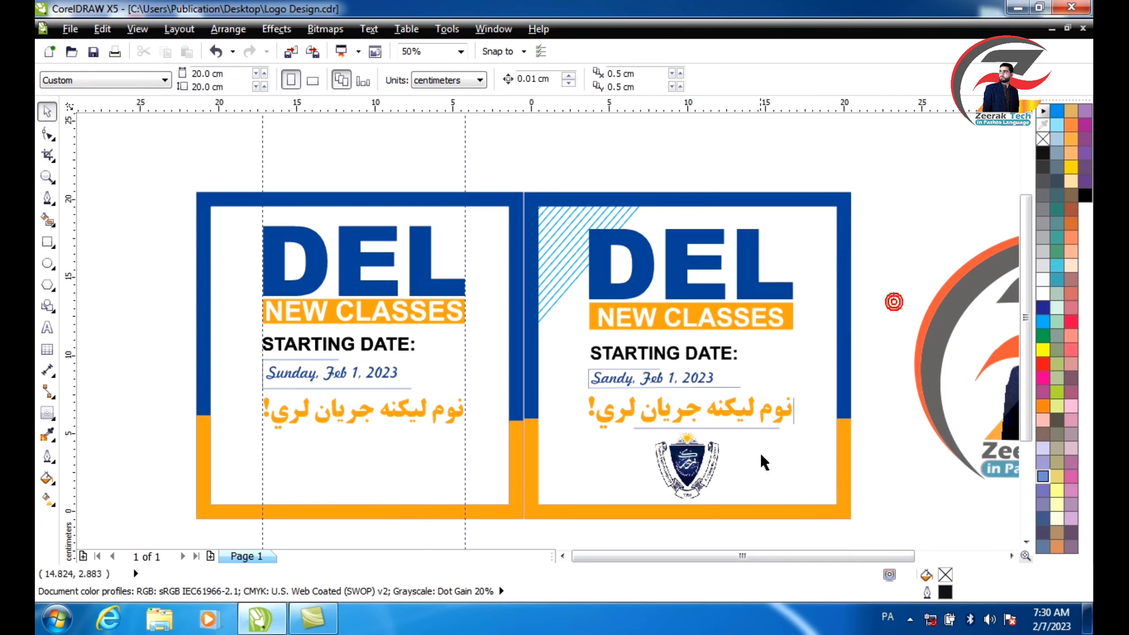
pyautogui.click(48, 198)
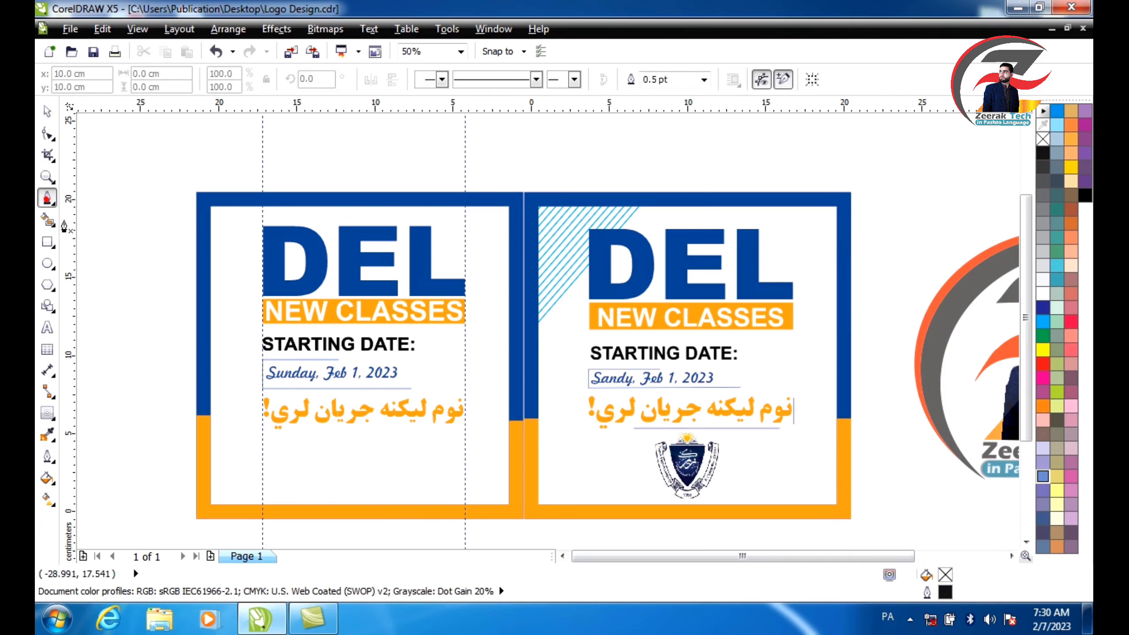
pyautogui.scroll(2, 457, 403)
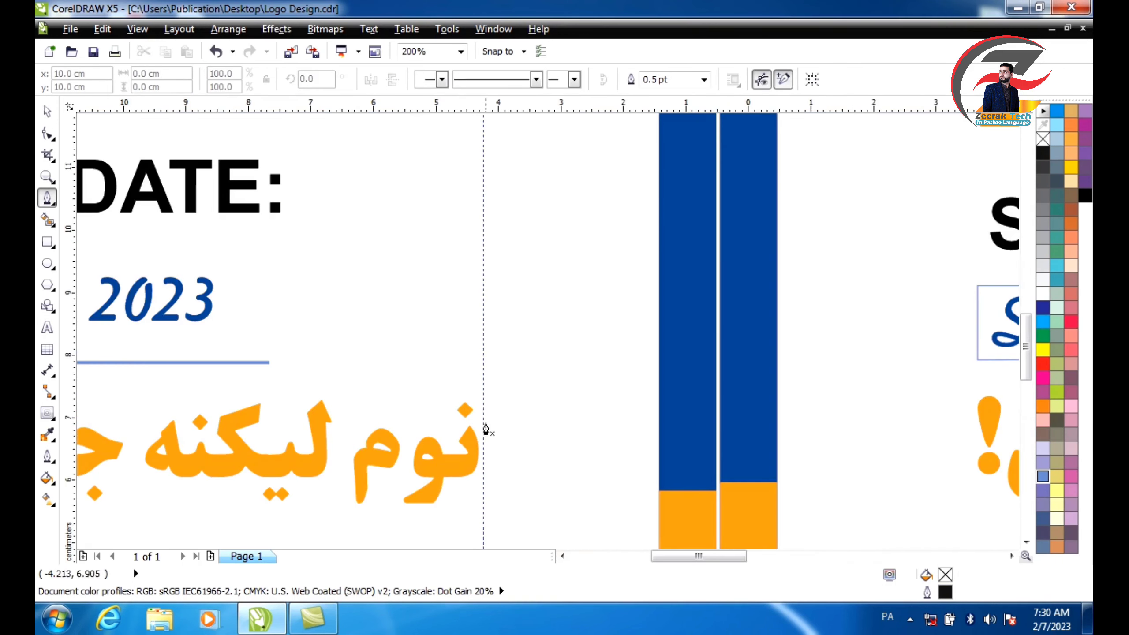
pyautogui.click(483, 395)
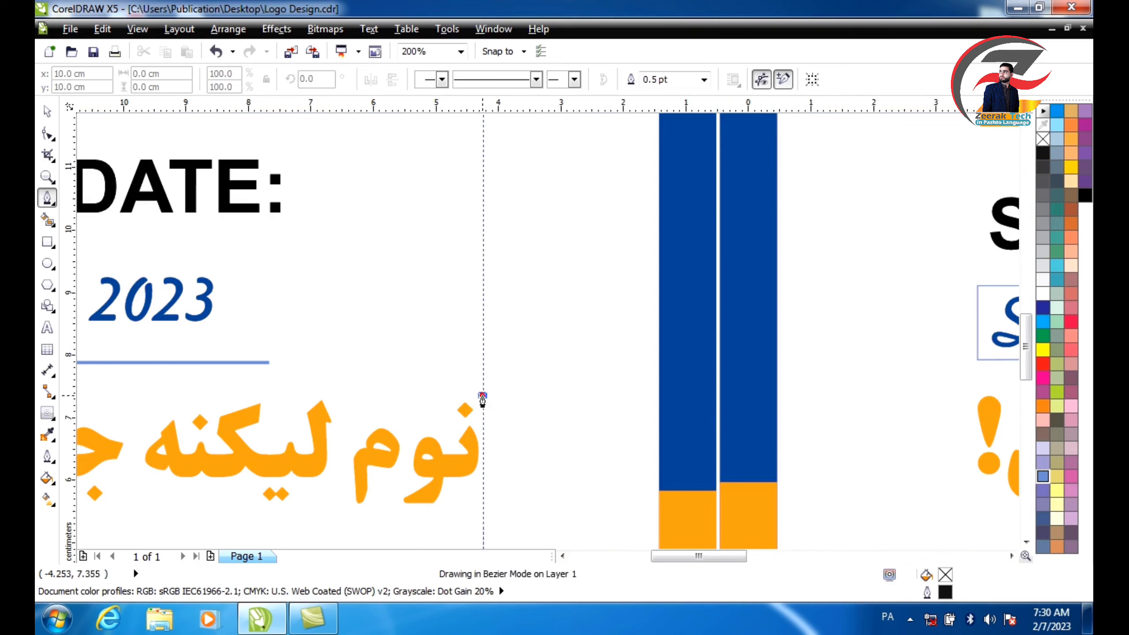
pyautogui.doubleClick(483, 509)
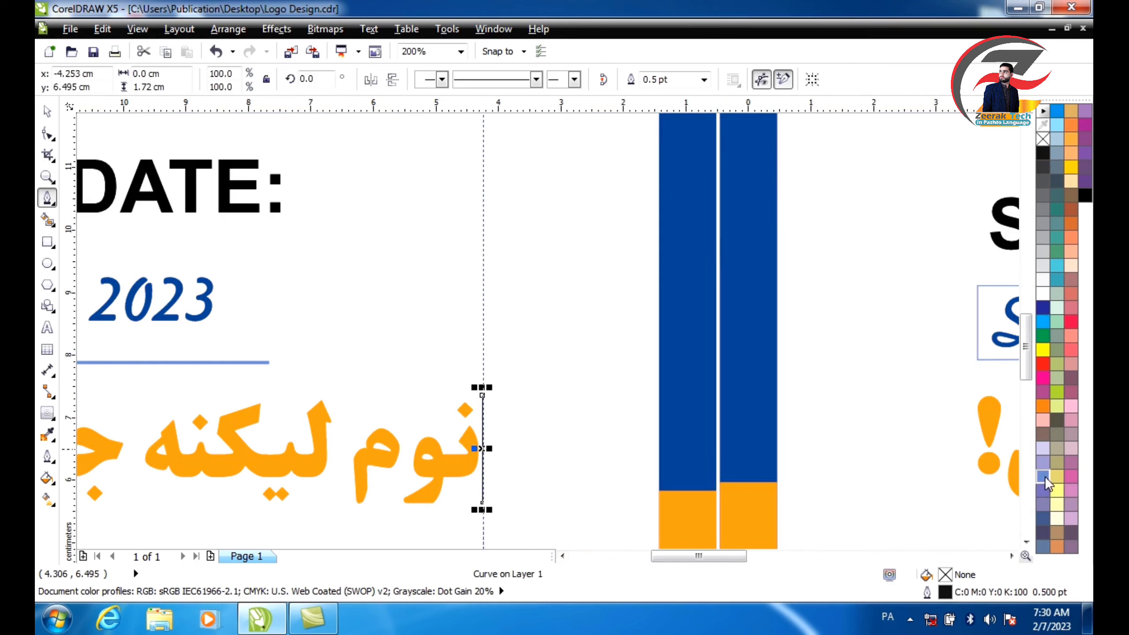
# - Give the vertical line beside the Pashto text a light blue C:60 M:40 Y:0 K:0 outline, 2.0 pt wide
pyautogui.rightClick(1043, 476)
pyautogui.click(704, 80)
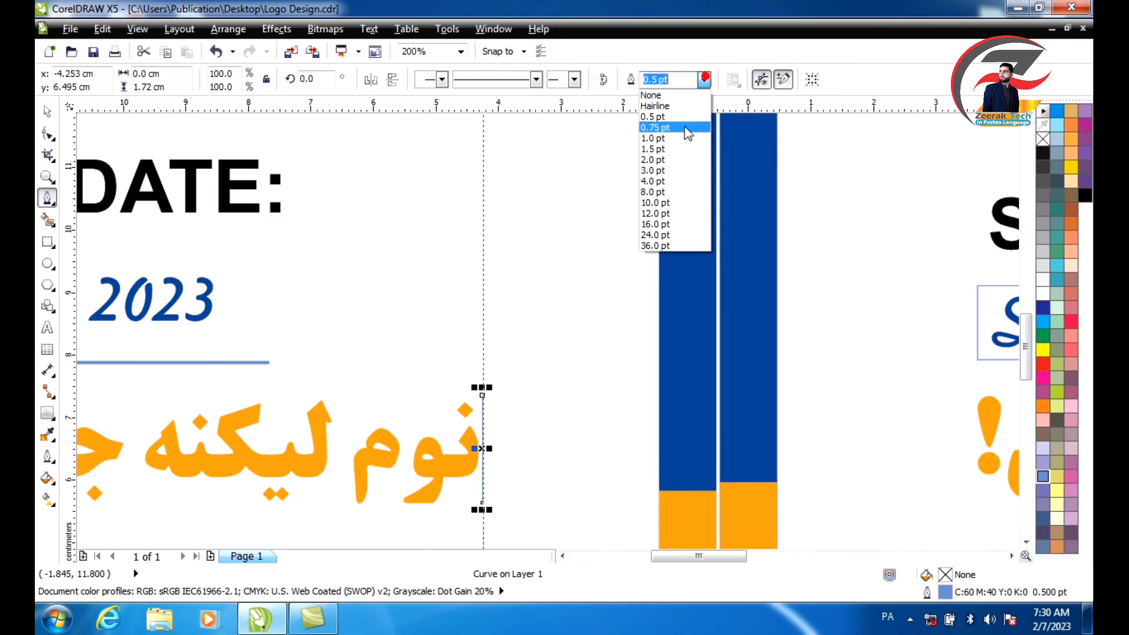
pyautogui.click(673, 165)
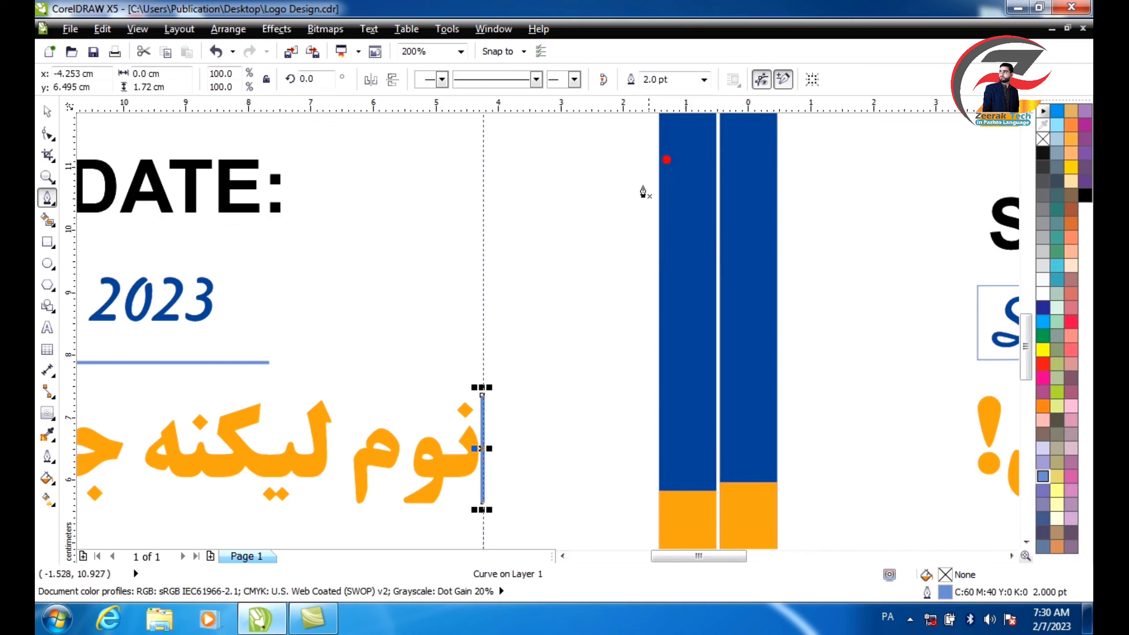
pyautogui.click(570, 272)
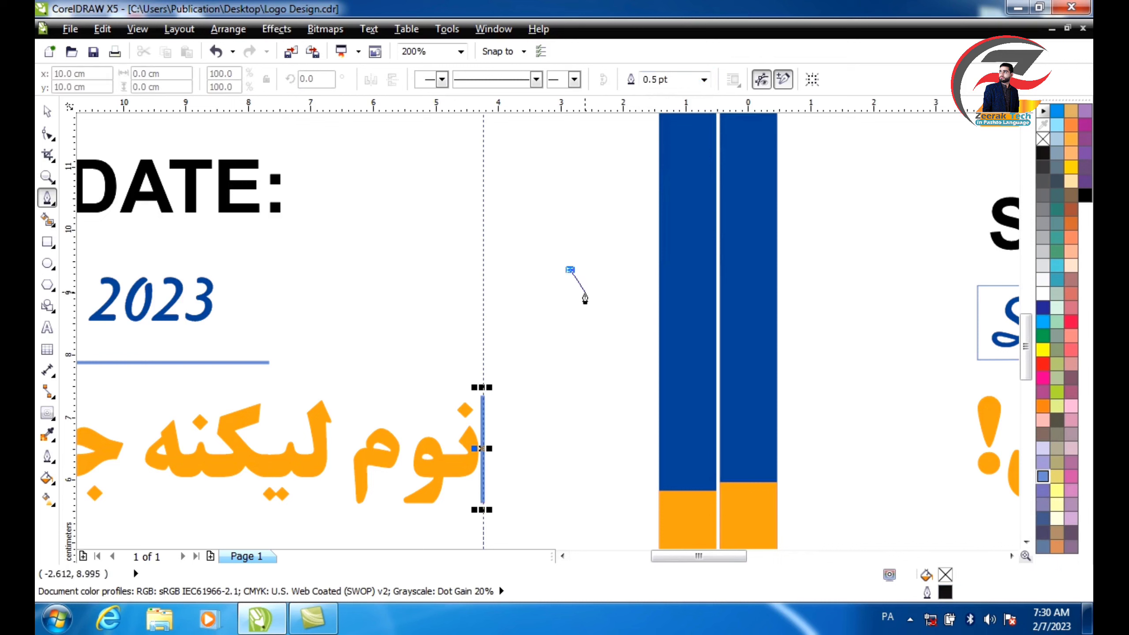
pyautogui.click(48, 111)
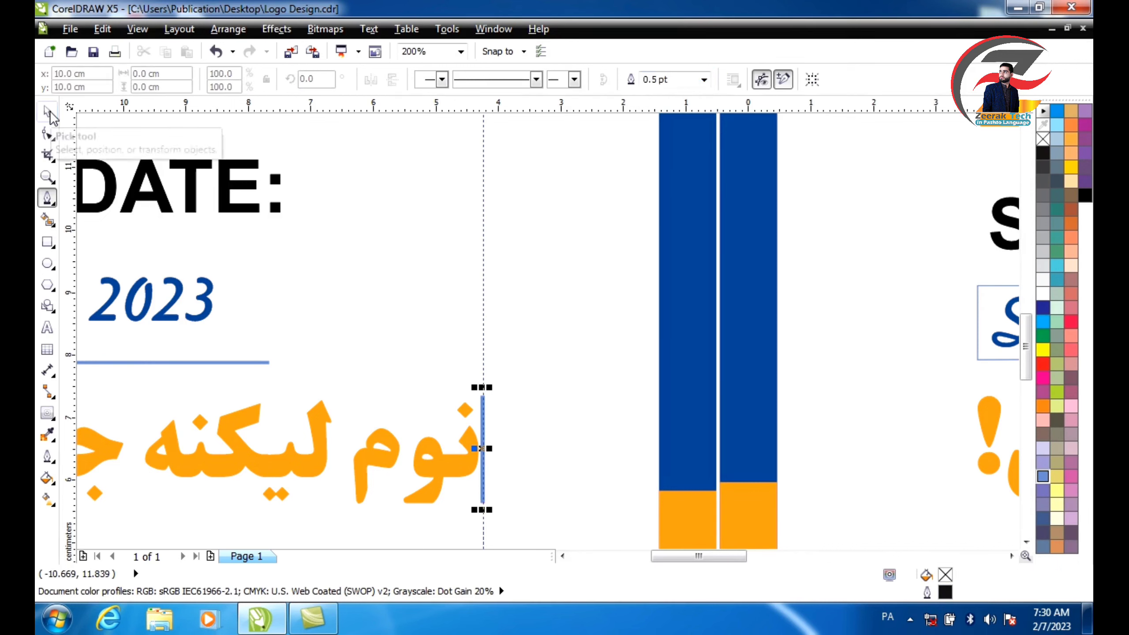
# - Draw a horizontal Pen line about 10.1 cm long beneath the new Pashto text
pyautogui.scroll(-2, 474, 321)
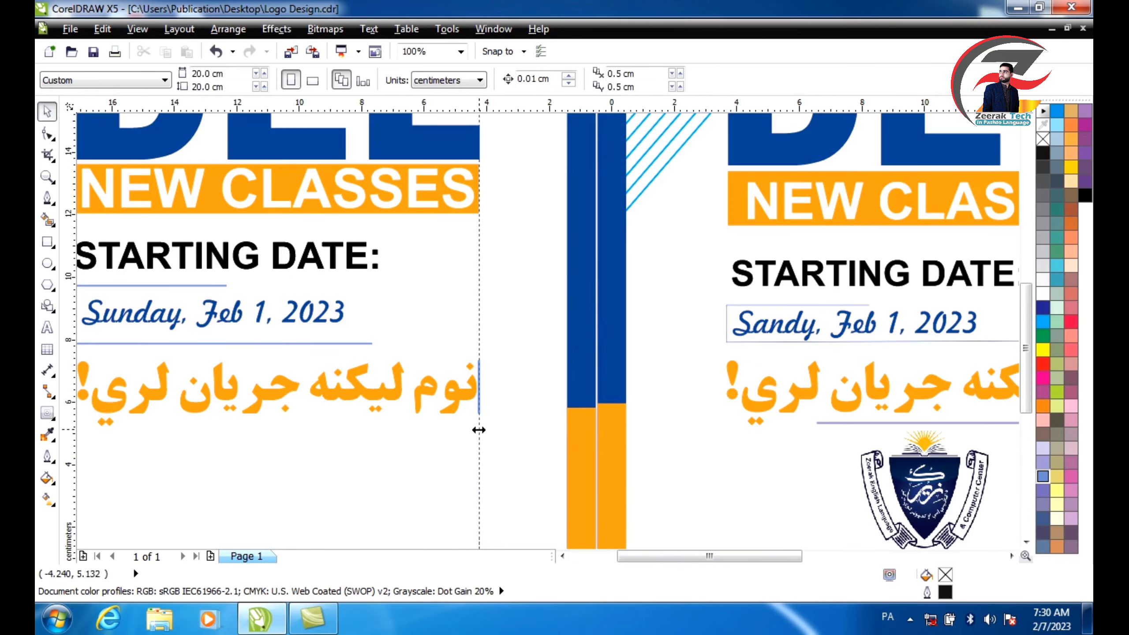
pyautogui.scroll(-2, 388, 429)
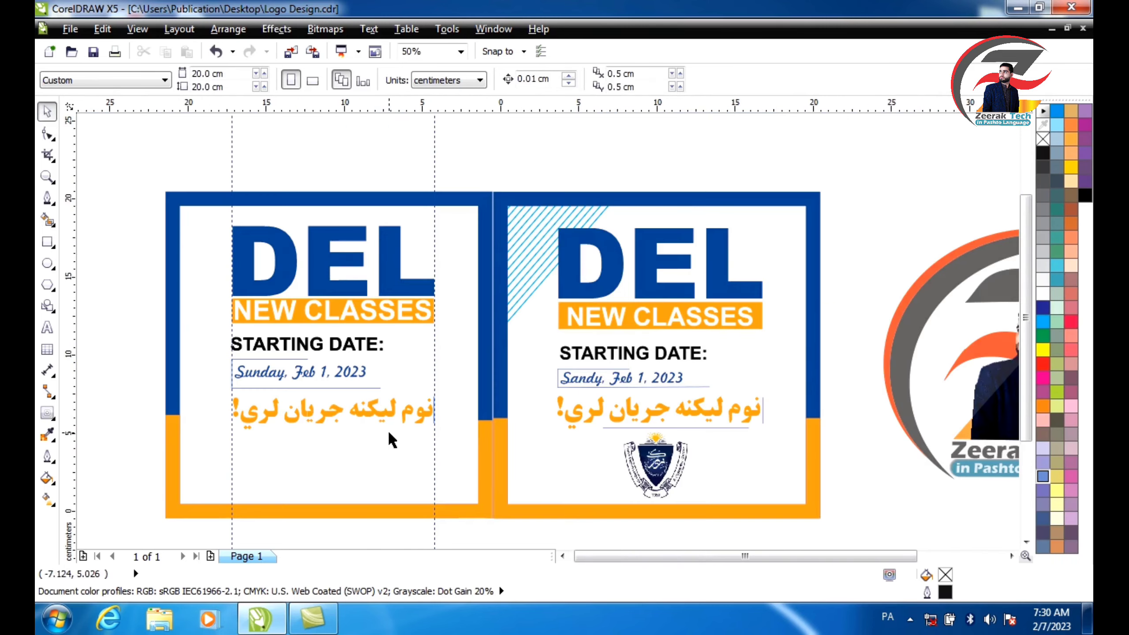
pyautogui.click(48, 197)
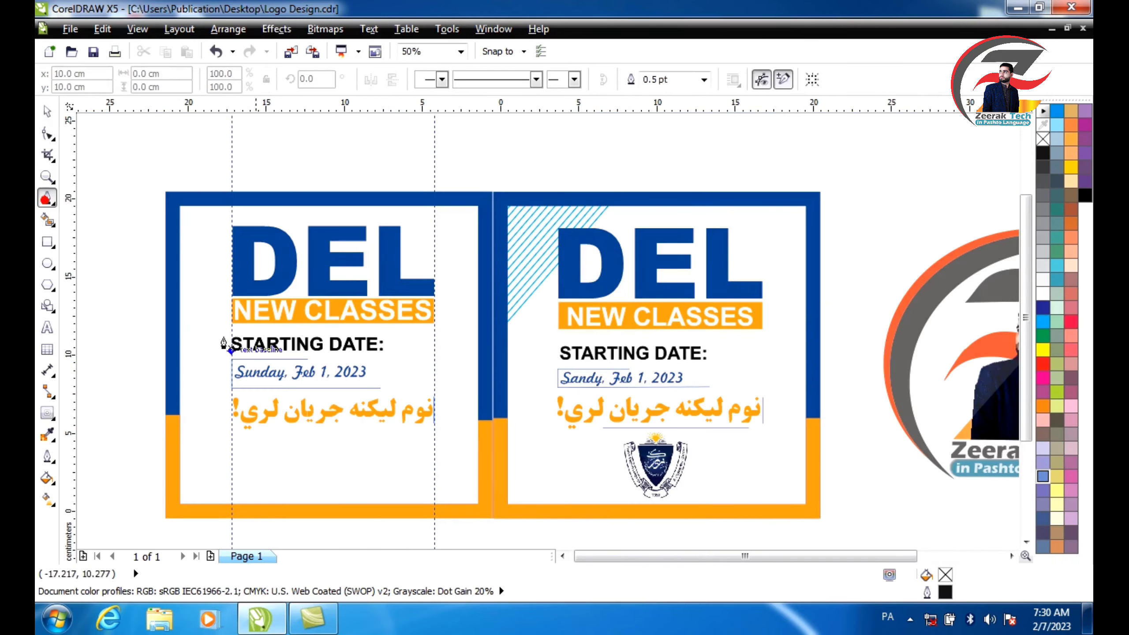
pyautogui.click(421, 430)
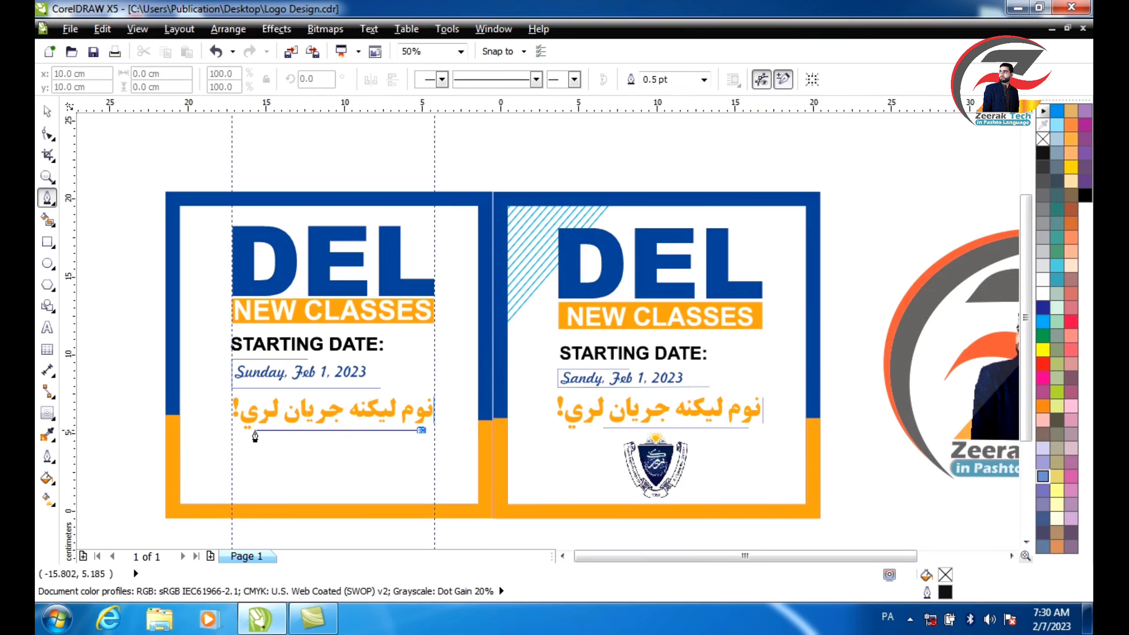
pyautogui.doubleClick(263, 430)
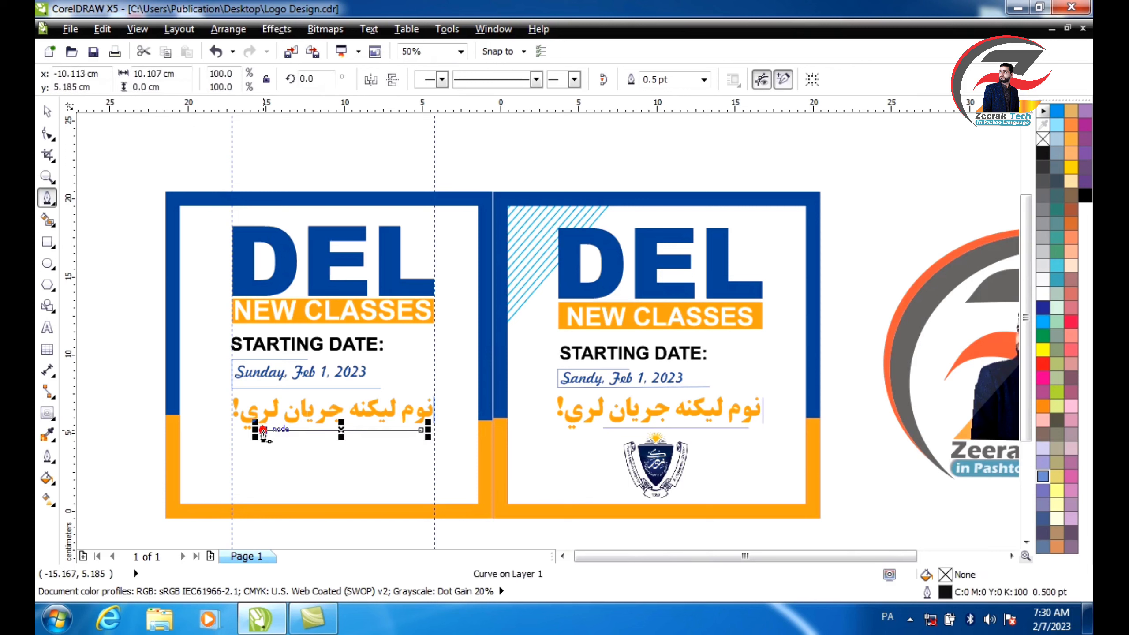
# - Give the line under the Pashto text a light blue C:60 M:40 Y:0 K:0 outline, 2.0 pt wide, and deselect it
pyautogui.rightClick(1043, 477)
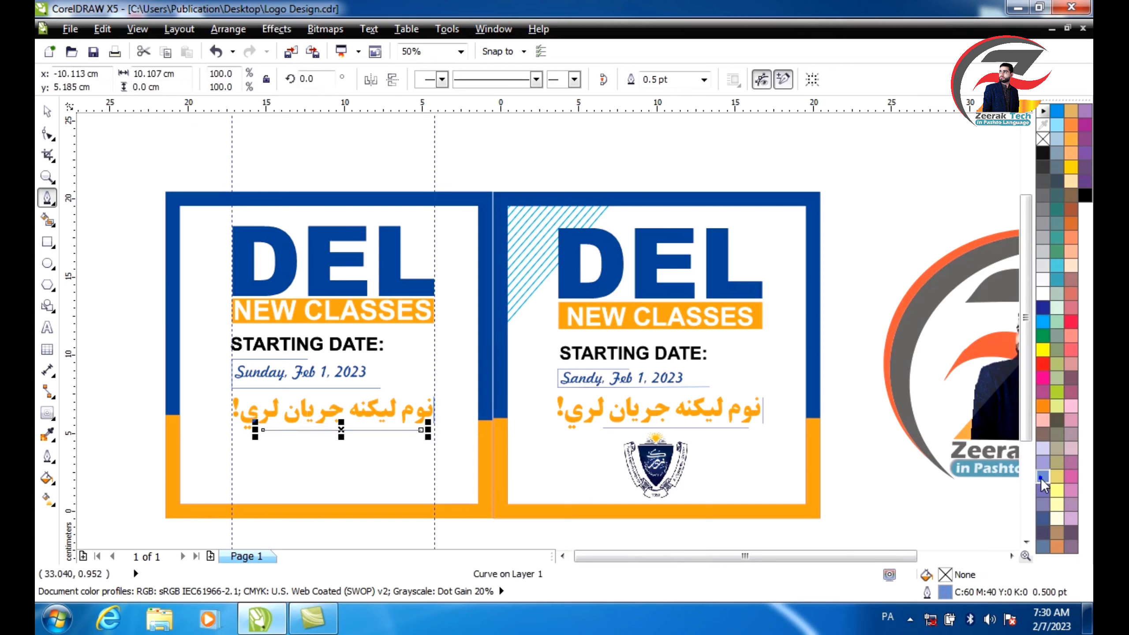
pyautogui.click(703, 80)
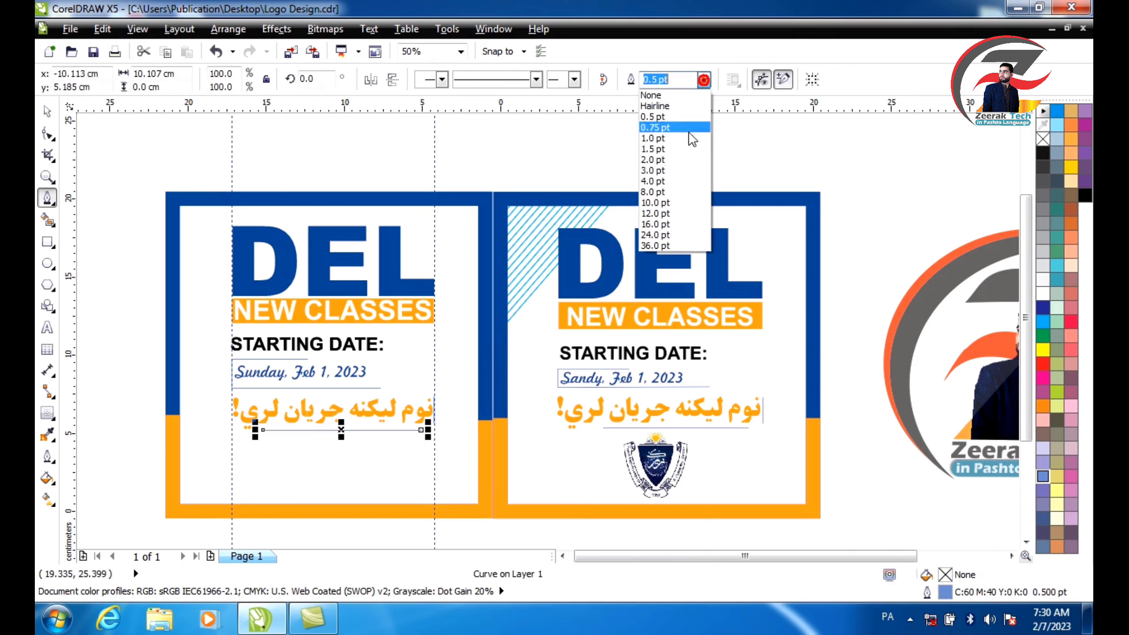
pyautogui.click(671, 160)
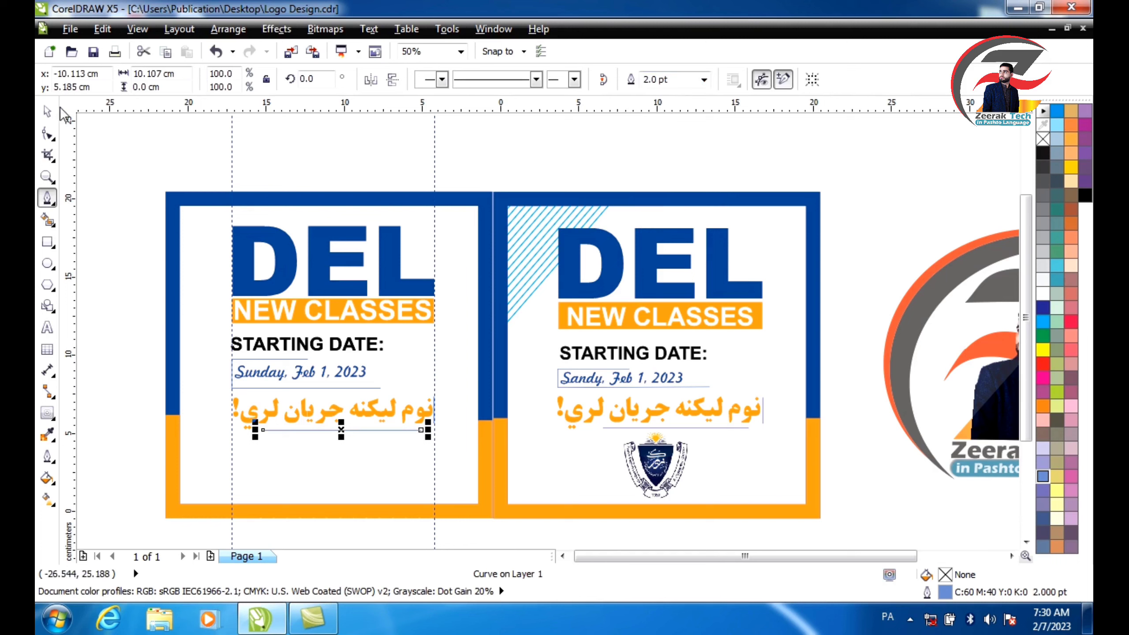
pyautogui.click(47, 111)
pyautogui.click(143, 174)
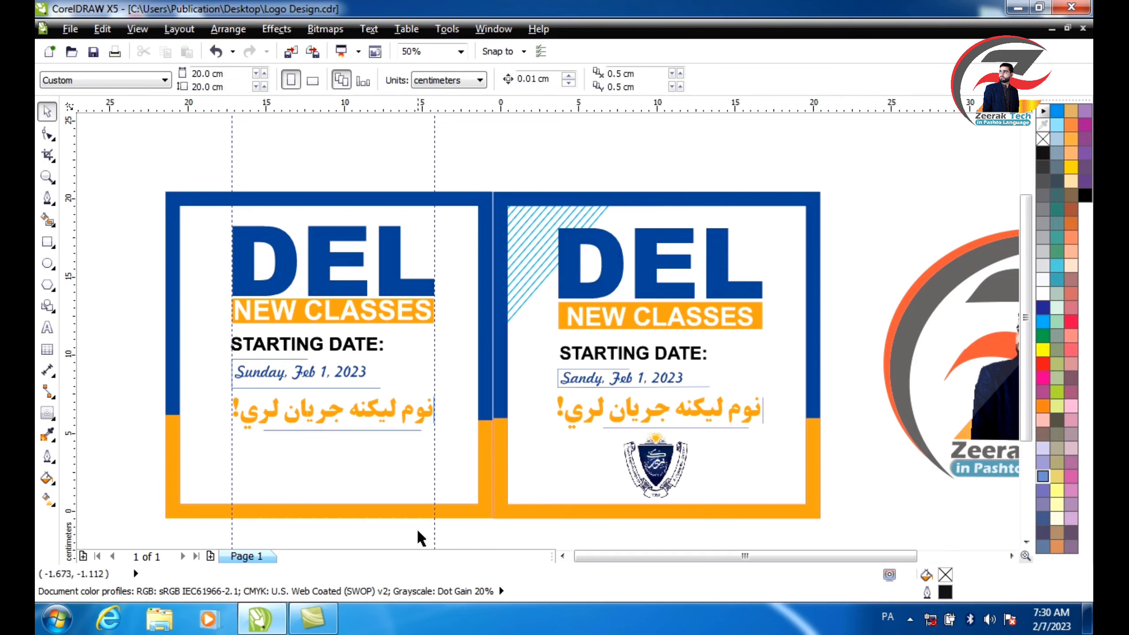
# - Bring the shield-and-scroll logo image from New folder on the desktop into the drawing
pyautogui.click(159, 619)
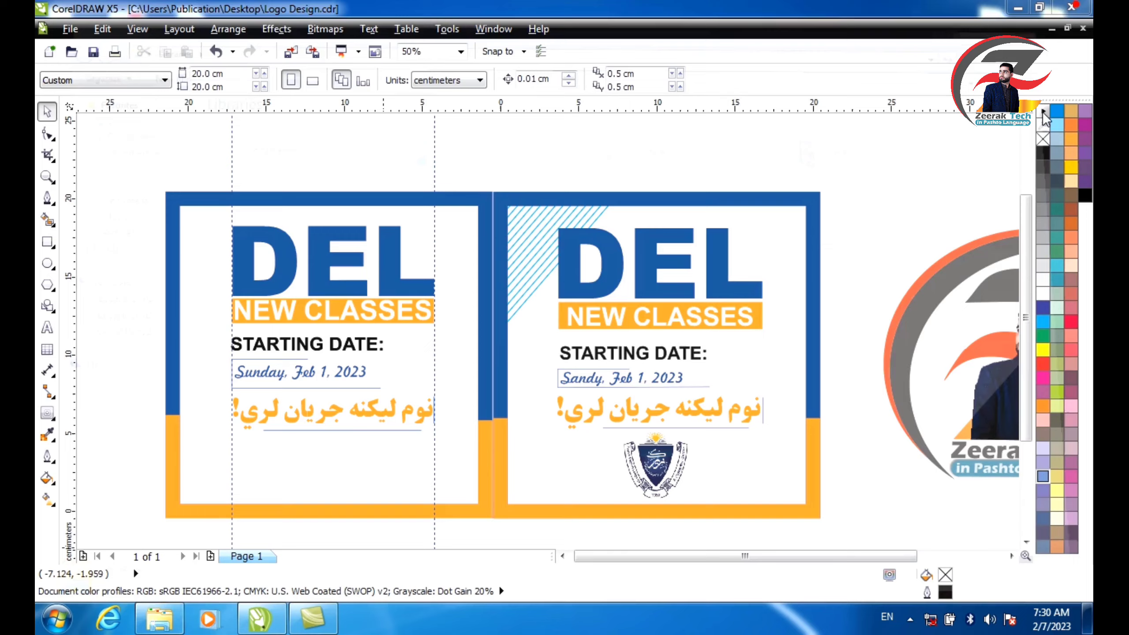
pyautogui.click(1017, 8)
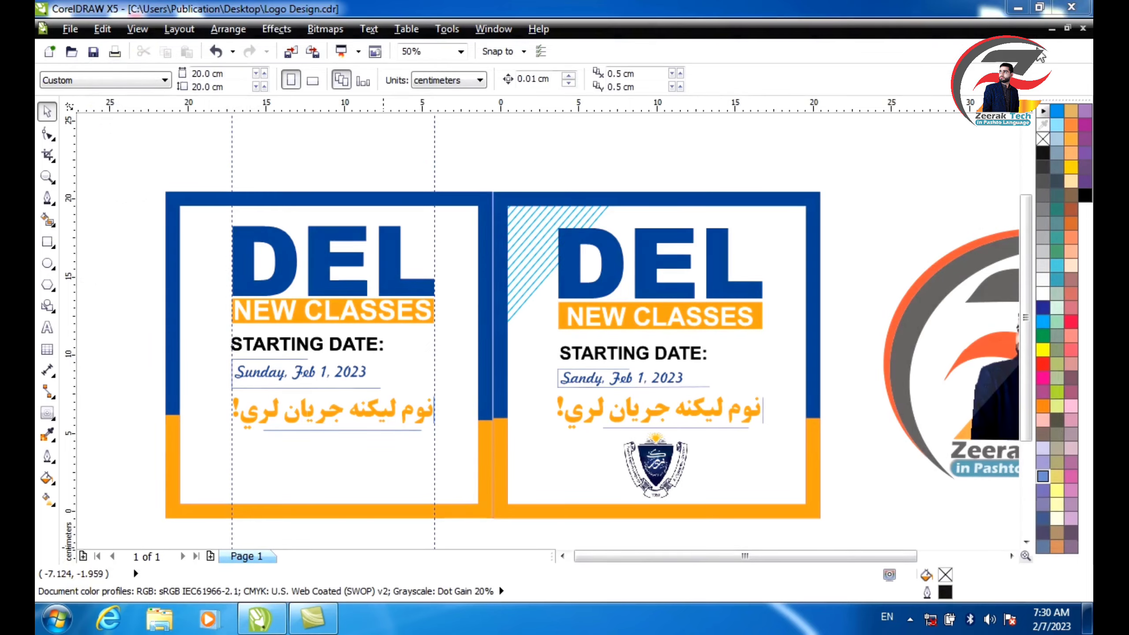
pyautogui.click(1014, 8)
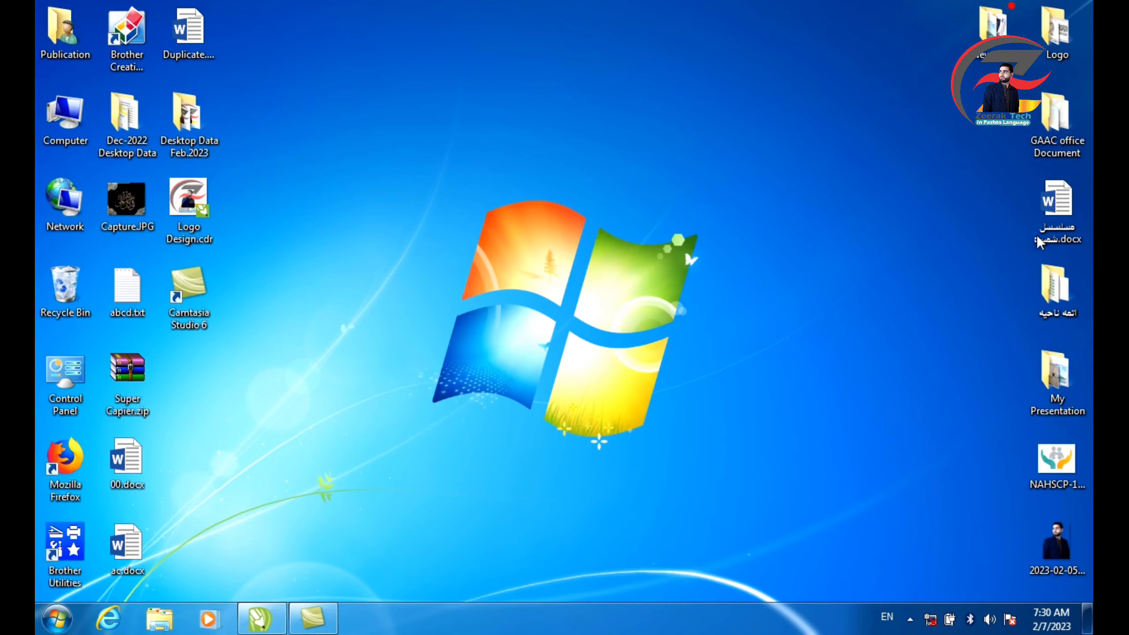
pyautogui.doubleClick(1057, 60)
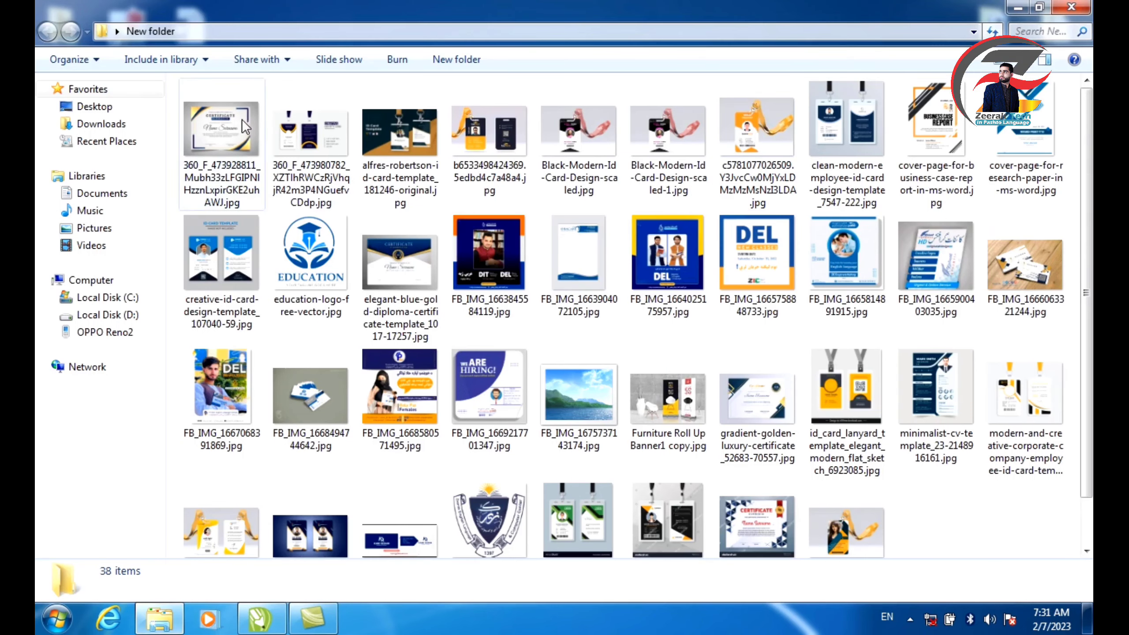
pyautogui.click(521, 519)
pyautogui.moveTo(501, 457); pyautogui.dragTo(254, 391)
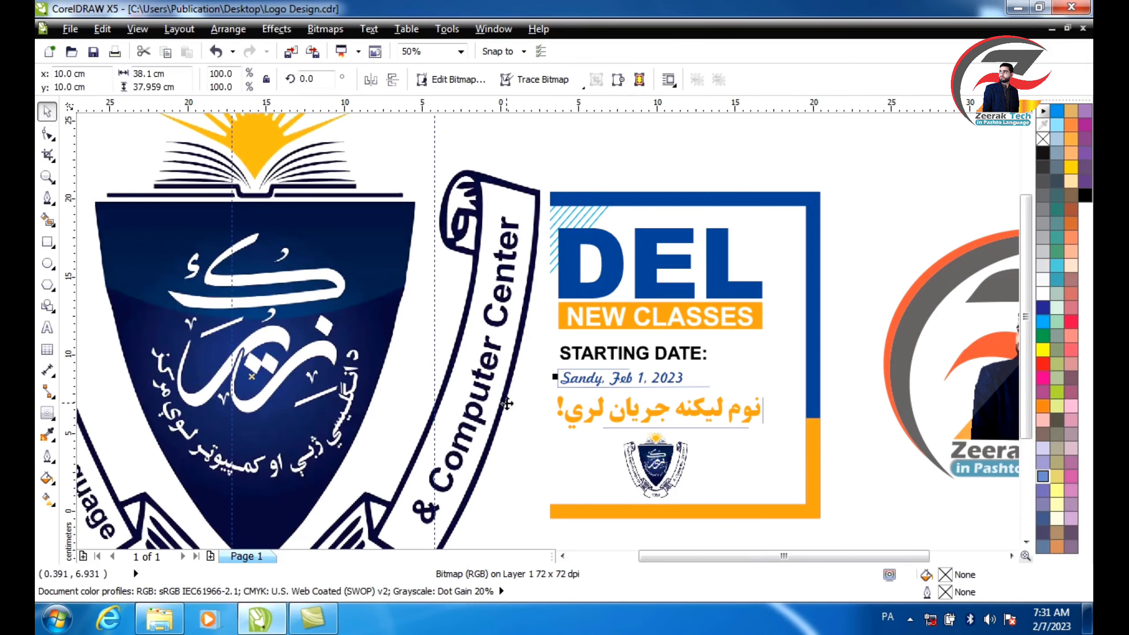
# - Scale the imported logo down to about 7.1 cm wide and place it below the Pashto line on the new poster
pyautogui.scroll(-1, 507, 403)
pyautogui.moveTo(533, 235); pyautogui.dragTo(319, 451)
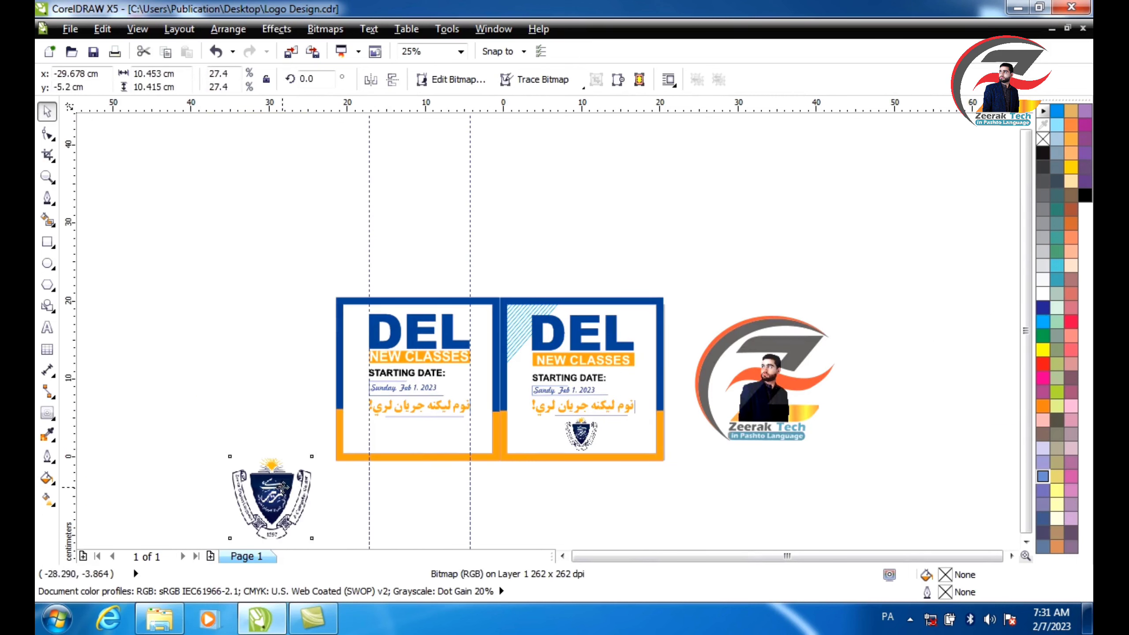
pyautogui.moveTo(285, 487); pyautogui.dragTo(435, 447)
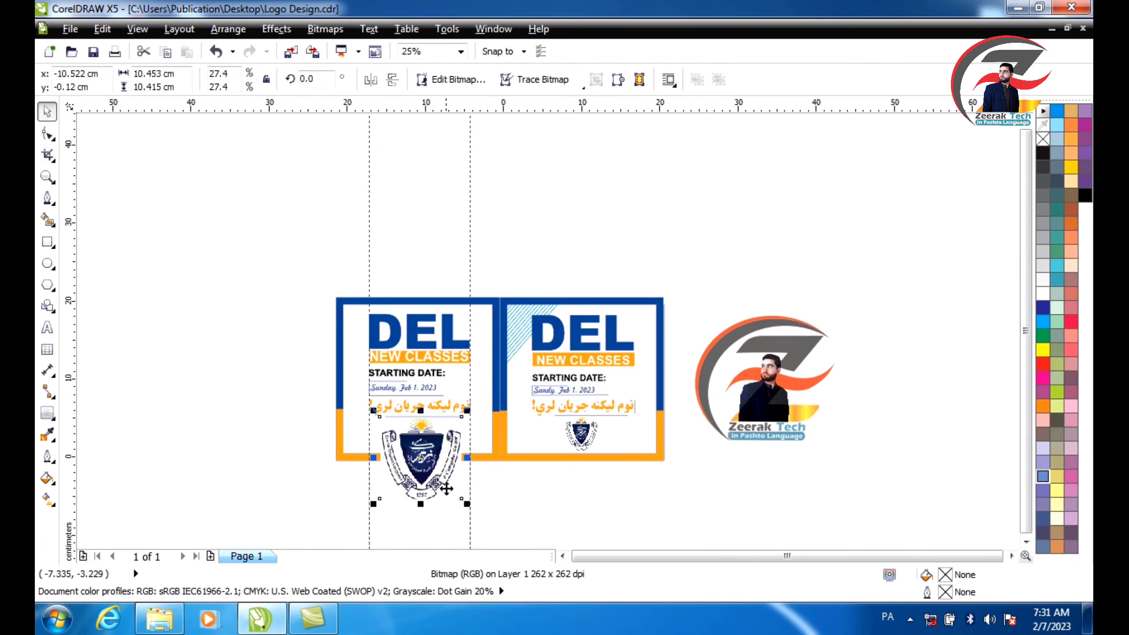
pyautogui.moveTo(466, 502); pyautogui.dragTo(437, 472)
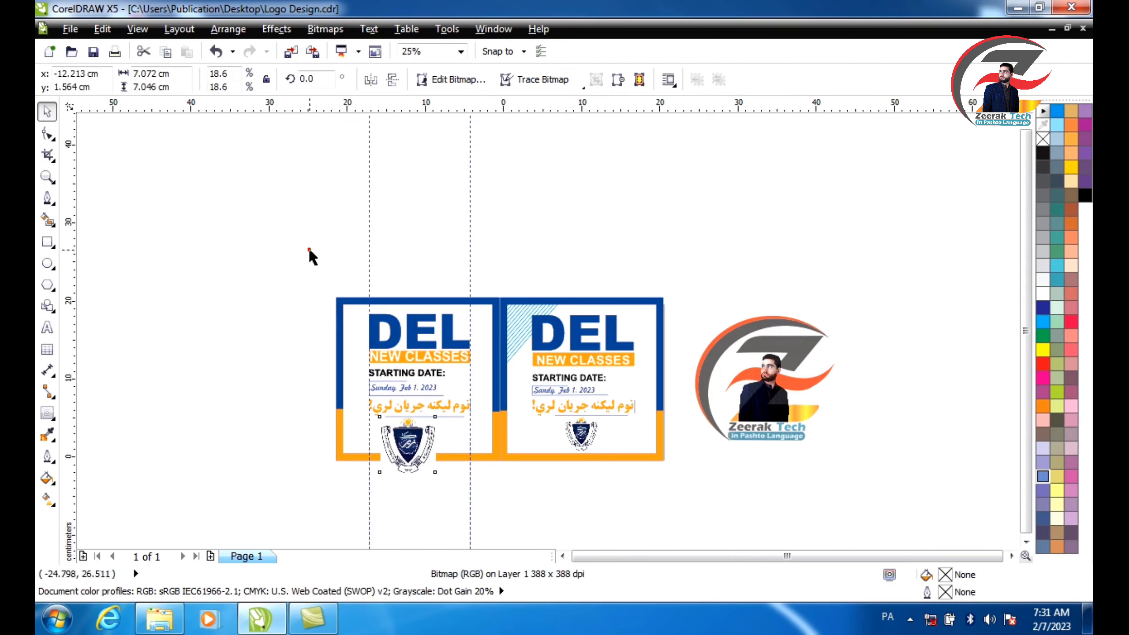
# - Shrink the new poster's logo further, to about 4.4 cm wide, so it fits beneath the line under the Pashto text
pyautogui.moveTo(310, 250); pyautogui.dragTo(505, 494)
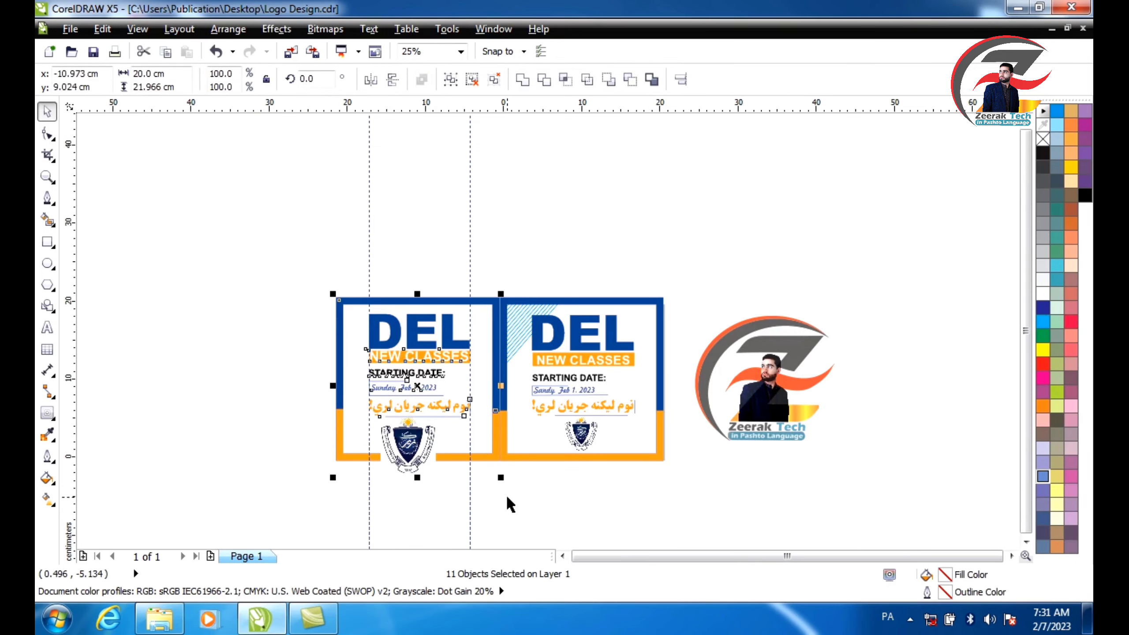
pyautogui.hotkey('shift', 'F2')
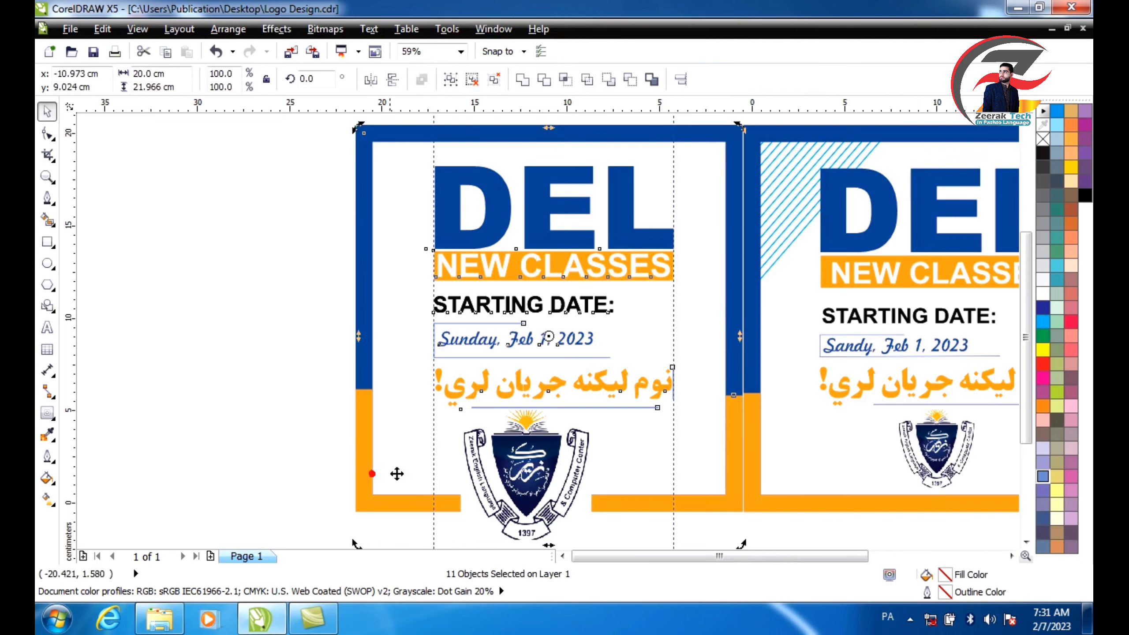
pyautogui.scroll(-2, 499, 525)
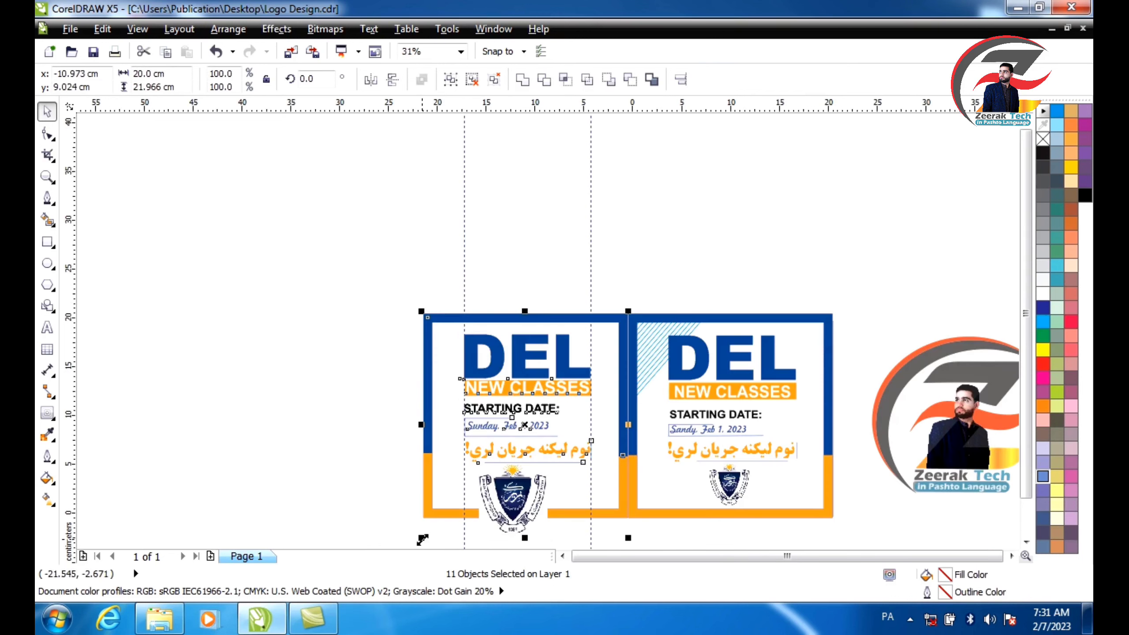
pyautogui.click(390, 480)
pyautogui.click(511, 494)
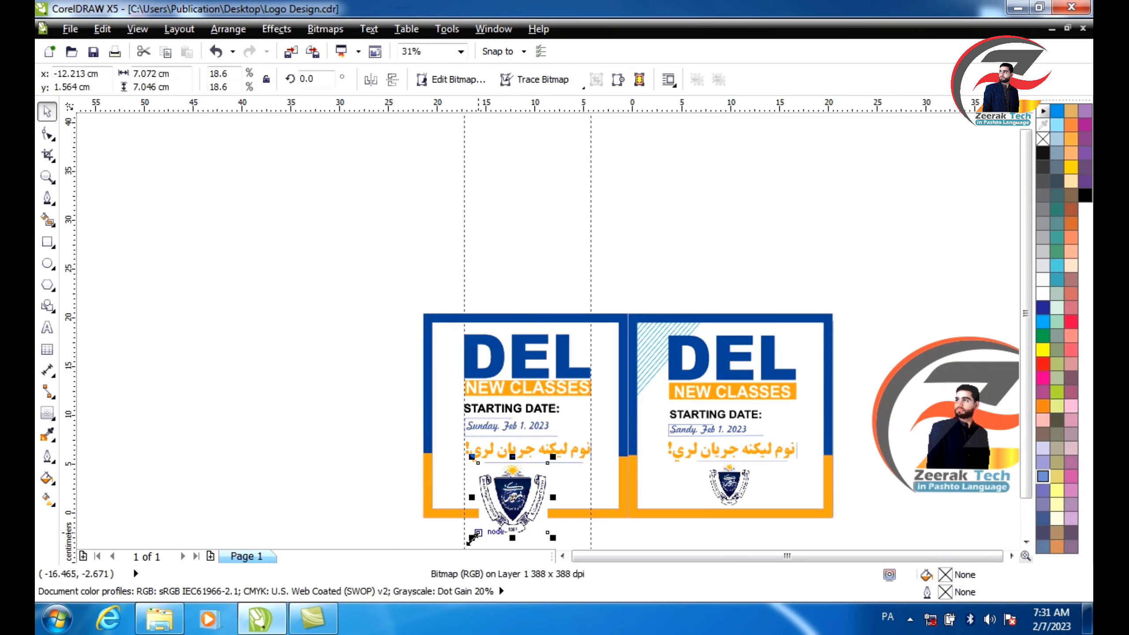
pyautogui.moveTo(472, 539); pyautogui.dragTo(599, 425)
pyautogui.hotkey('shift', 'F2')
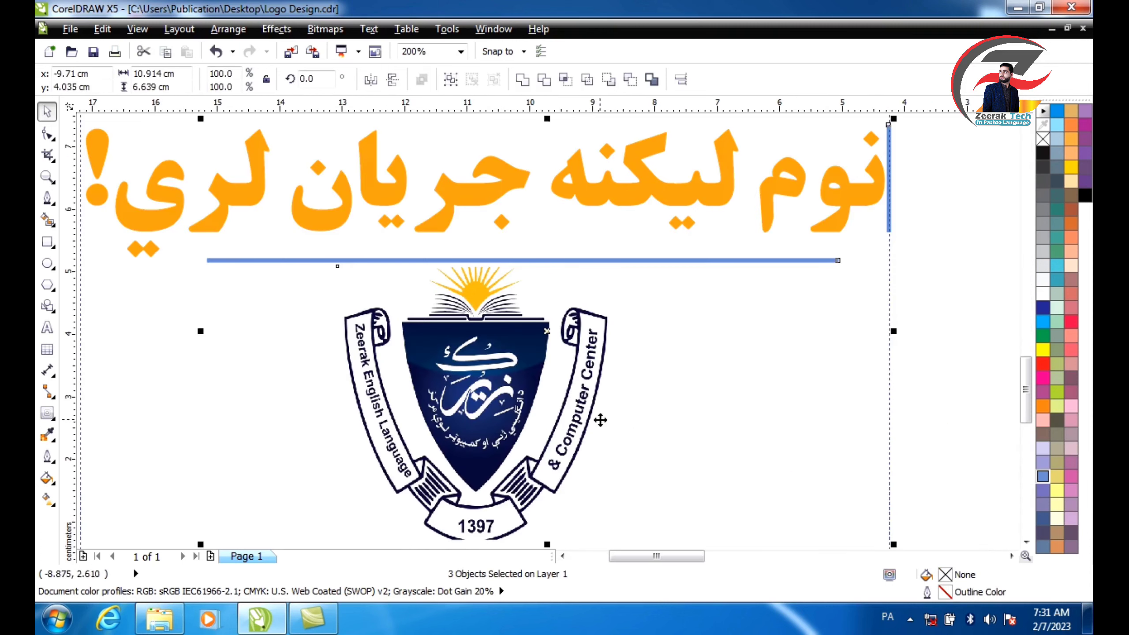
# - Lower the logo slightly within the gap between the accent line and the orange lower border, and deselect it
pyautogui.moveTo(1022, 374); pyautogui.dragTo(1024, 390)
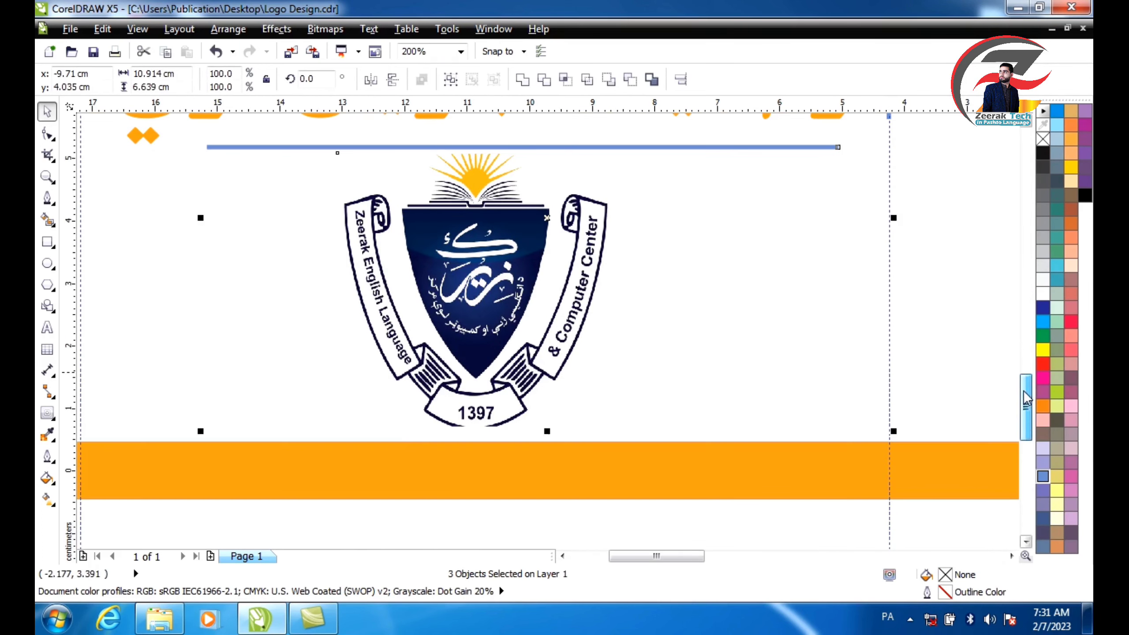
pyautogui.click(483, 286)
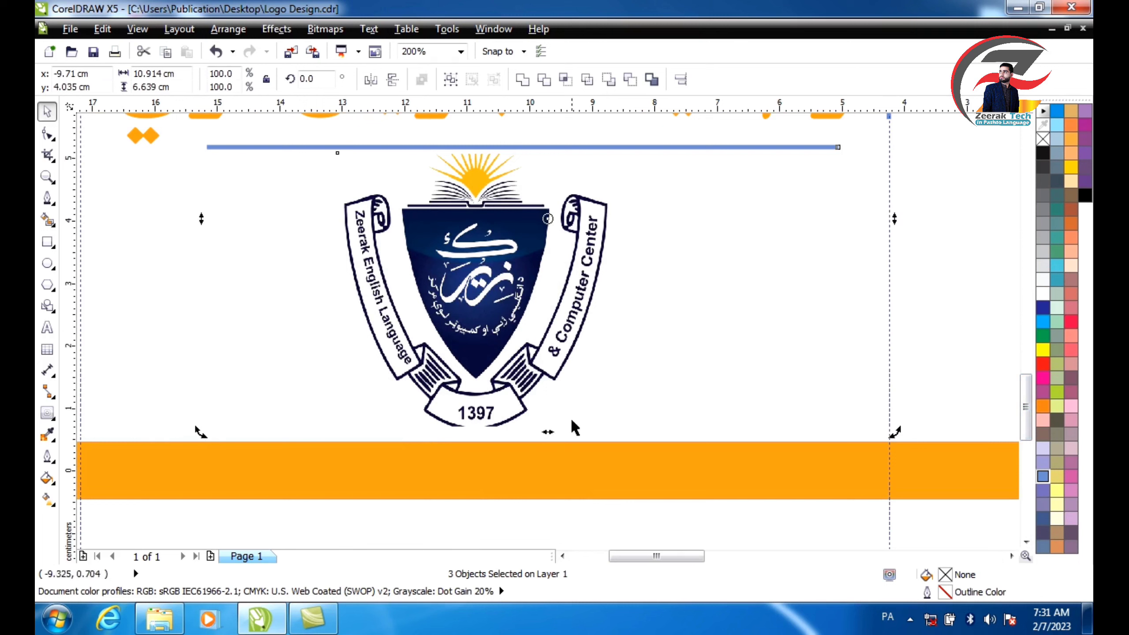
pyautogui.click(575, 427)
pyautogui.click(475, 305)
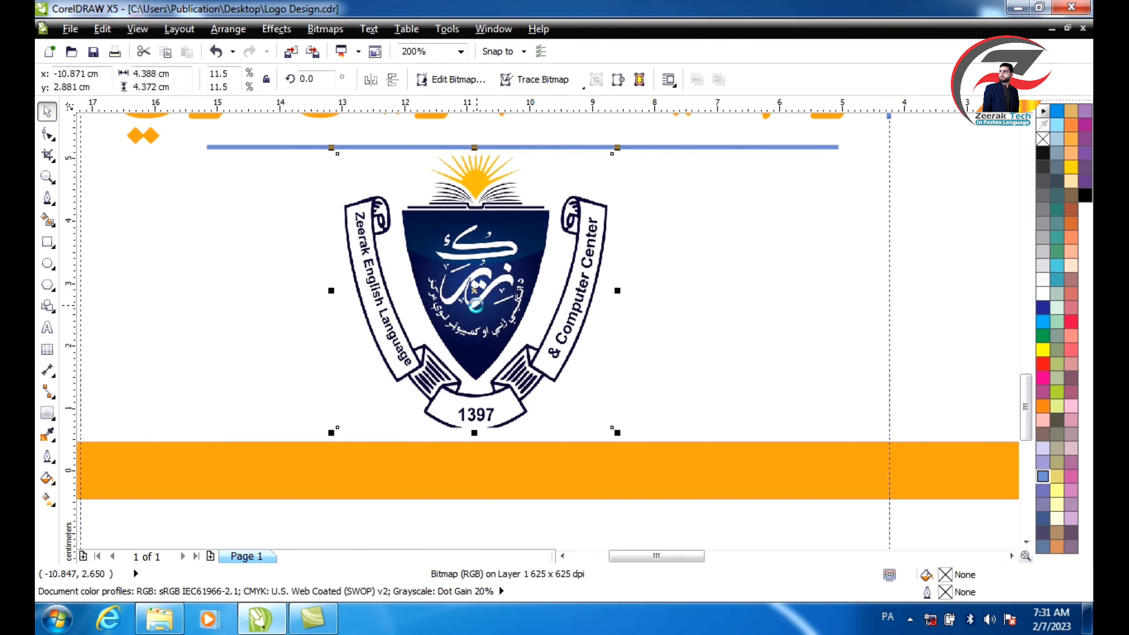
pyautogui.moveTo(475, 304); pyautogui.dragTo(476, 306)
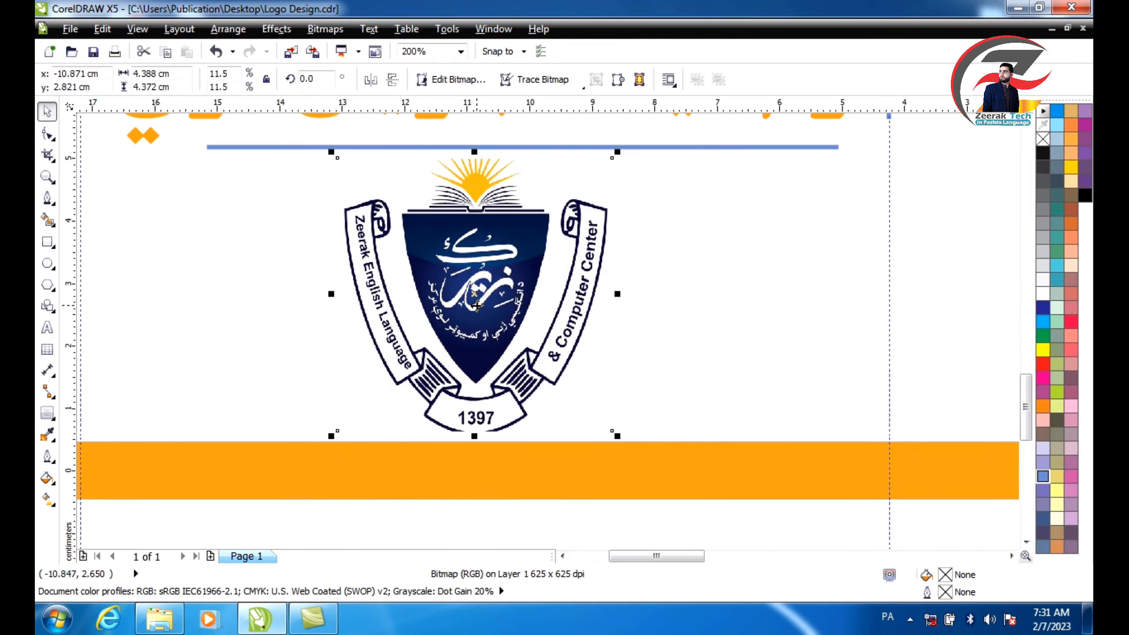
pyautogui.scroll(-2, 476, 326)
pyautogui.click(474, 429)
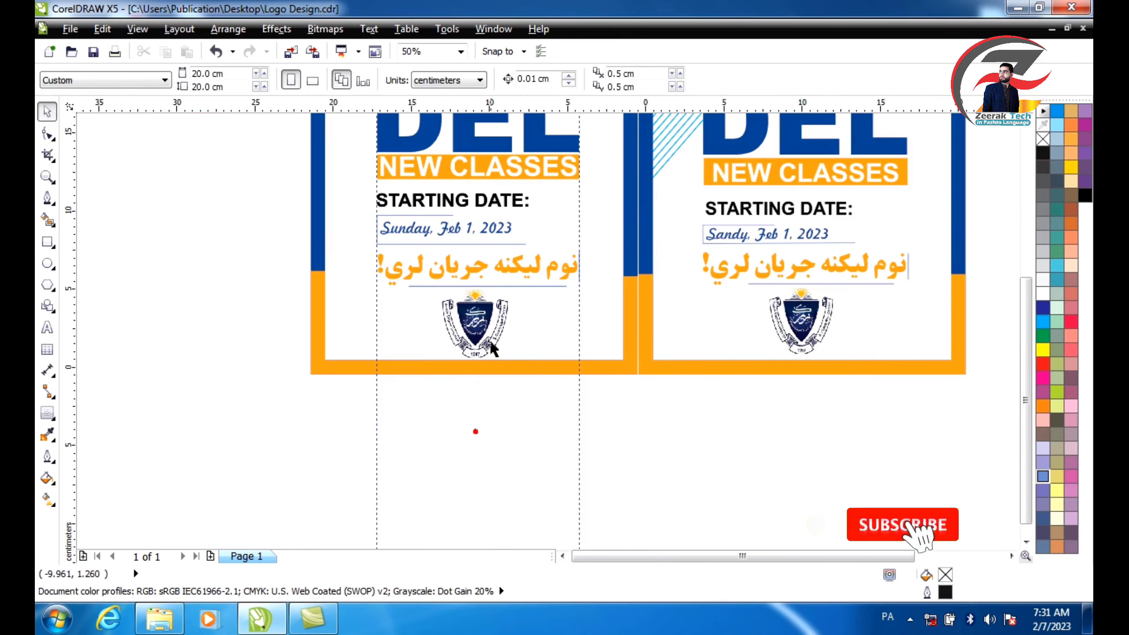
# - Center the logo horizontally on the new poster's frame and clear the selection
pyautogui.click(507, 334)
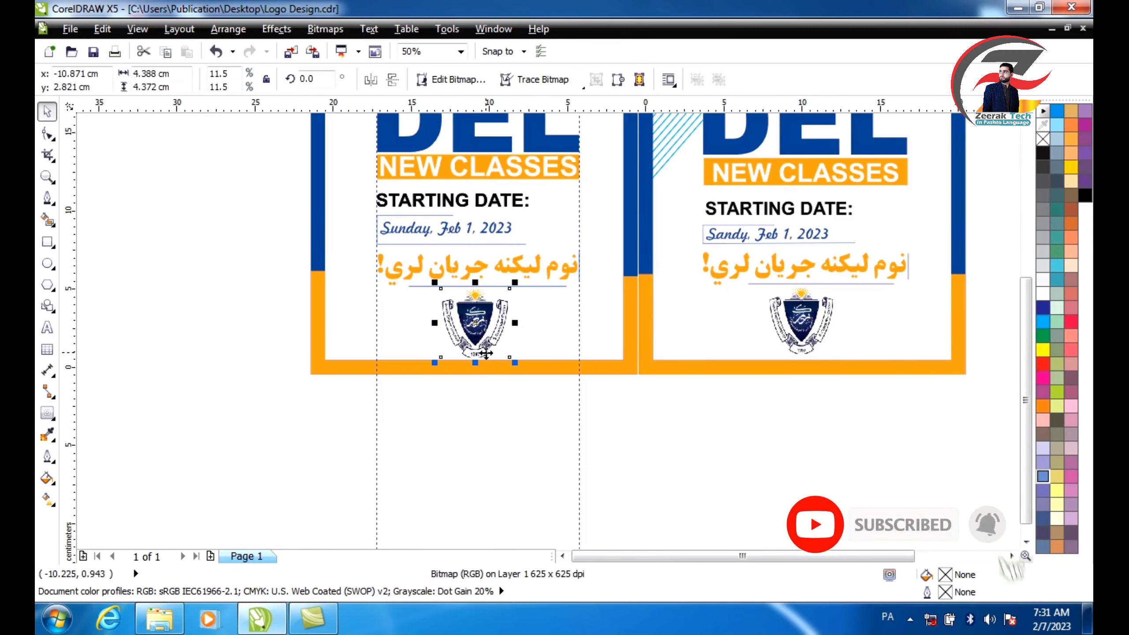
pyautogui.keyDown('shift'); pyautogui.click(549, 320); pyautogui.keyUp('shift')
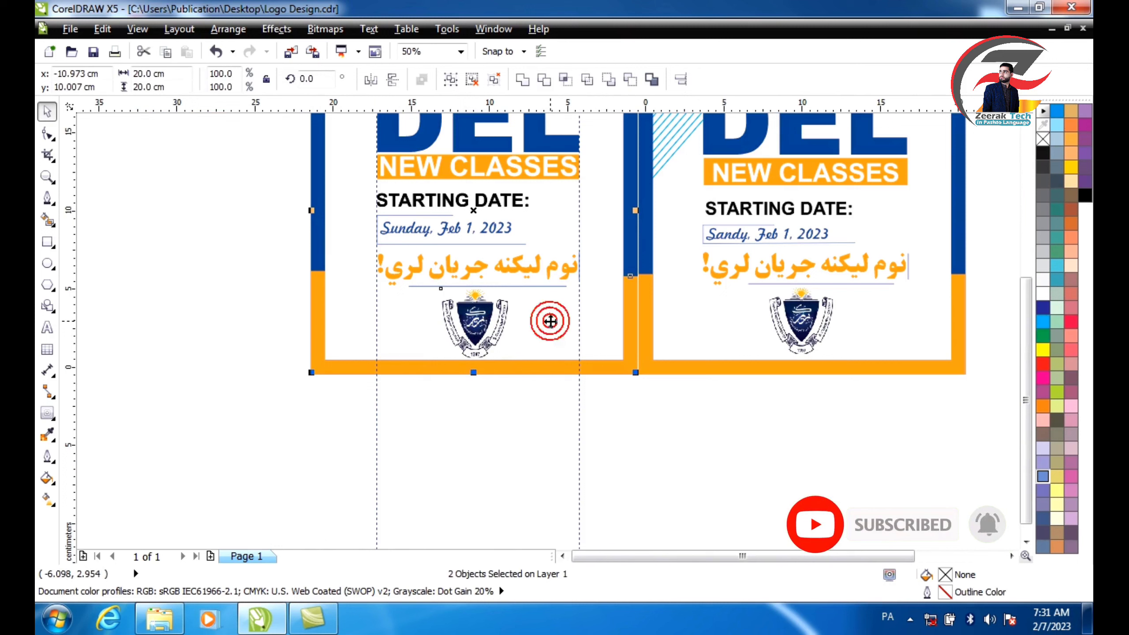
pyautogui.click(537, 404)
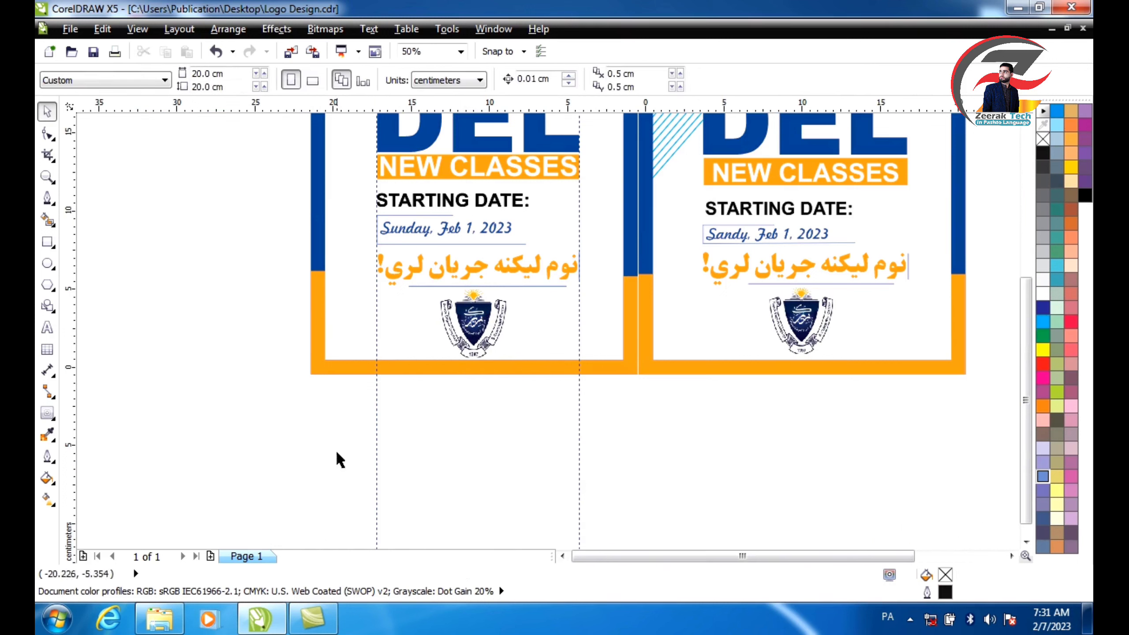
pyautogui.click(395, 272)
pyautogui.click(437, 392)
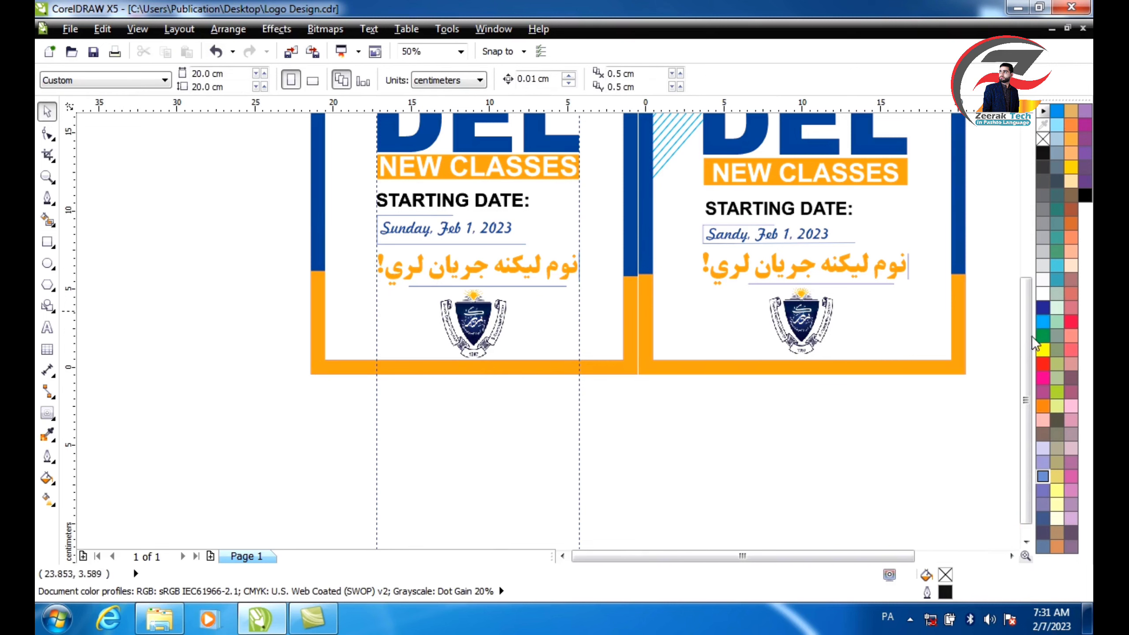
# - Try scaling all objects of the new poster to 200 cm wide, and restore the poster's size and view
pyautogui.moveTo(1030, 338); pyautogui.dragTo(1023, 244)
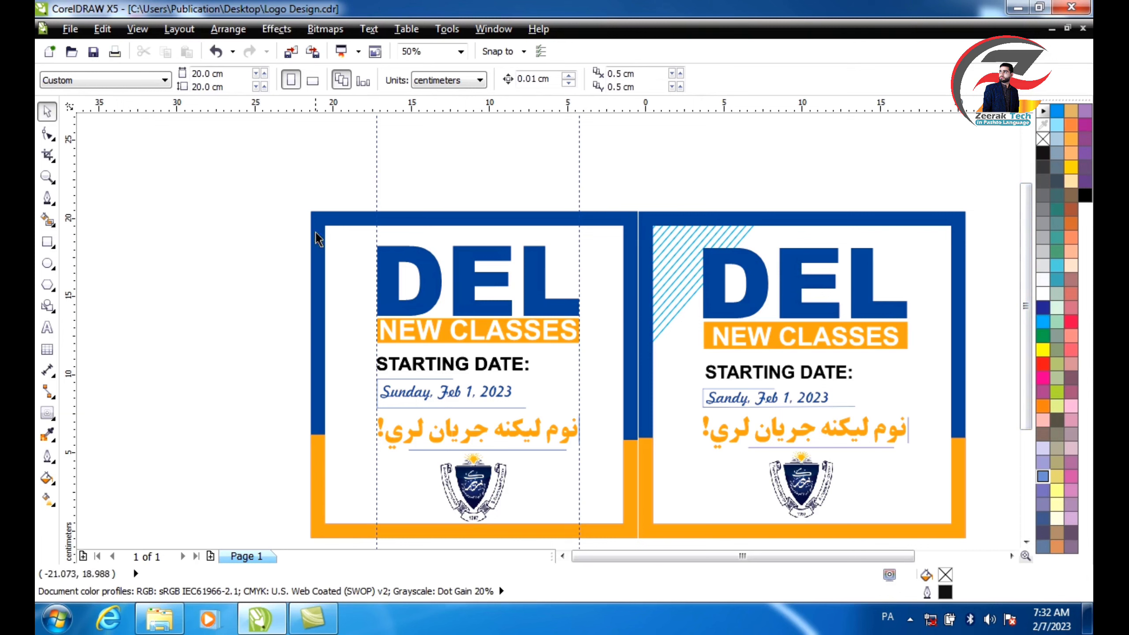
pyautogui.moveTo(294, 196); pyautogui.dragTo(638, 514)
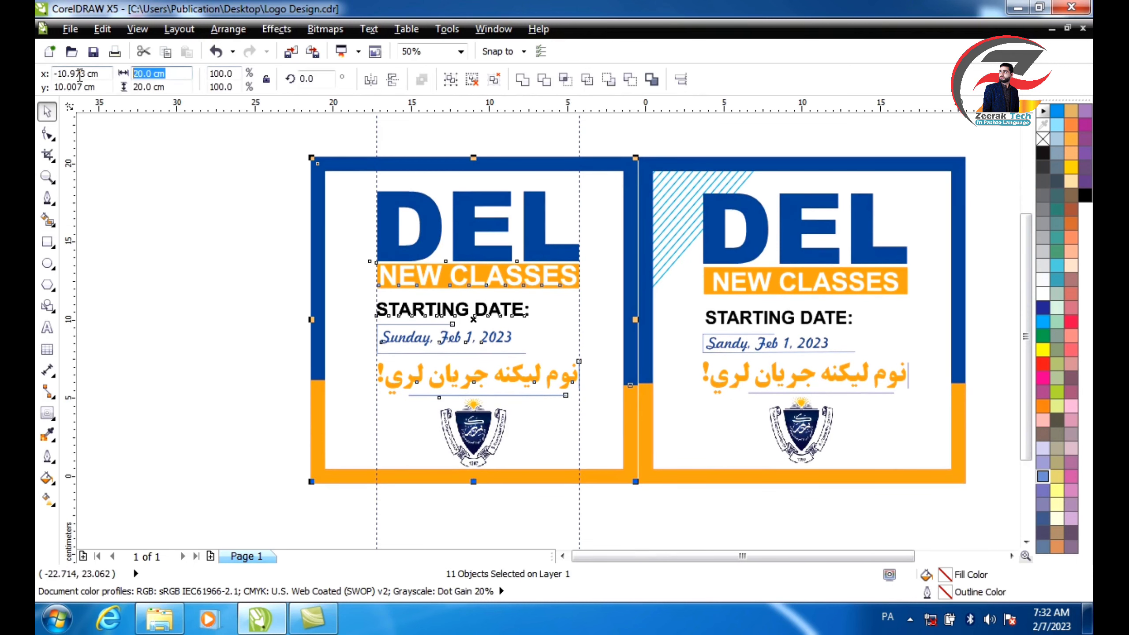
pyautogui.write('200')
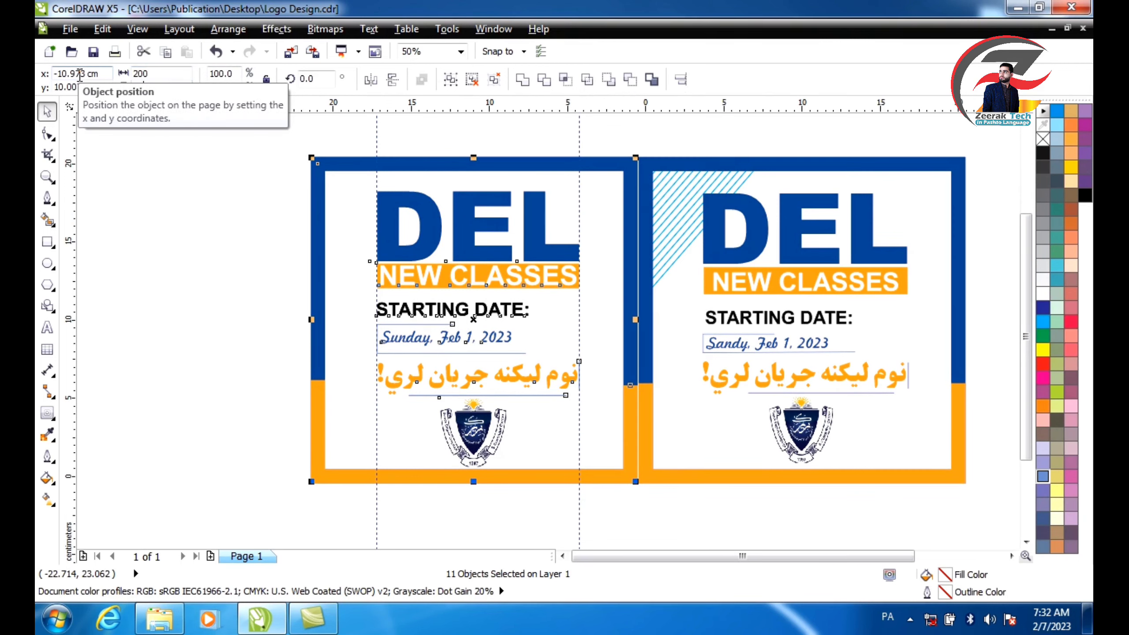
pyautogui.press('Return')
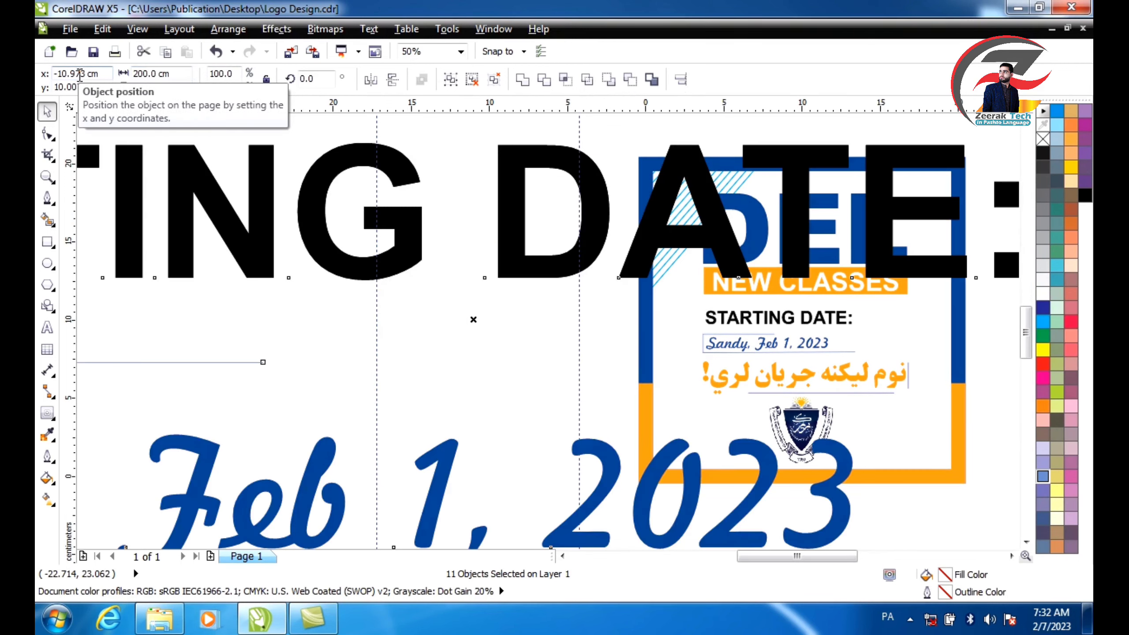
pyautogui.hotkey('shift', 'F2')
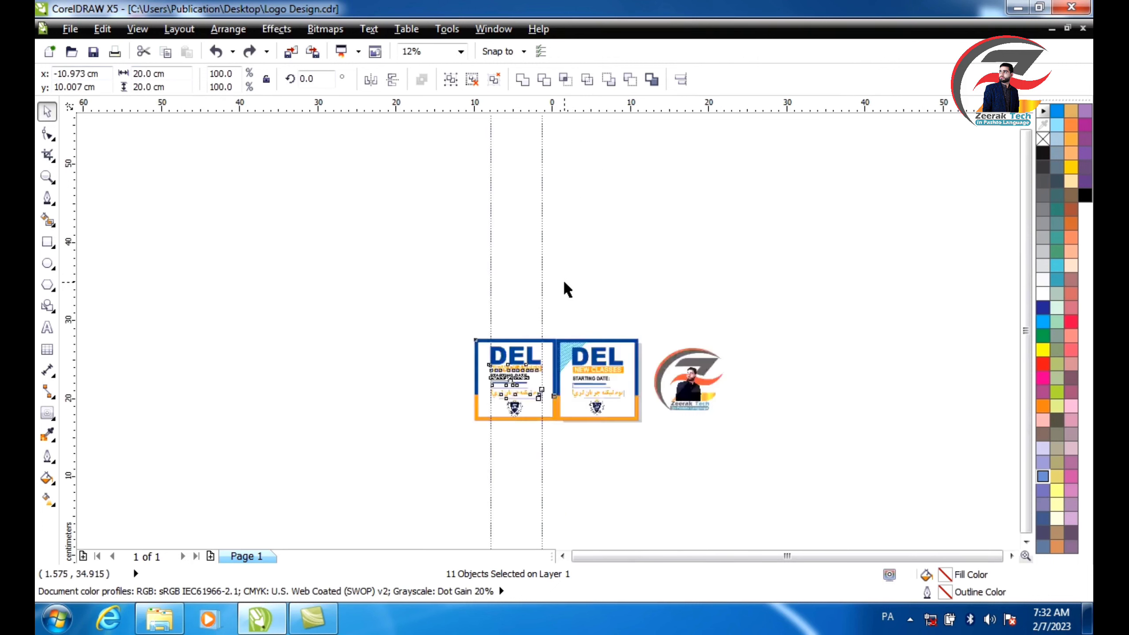
pyautogui.scroll(1, 563, 279)
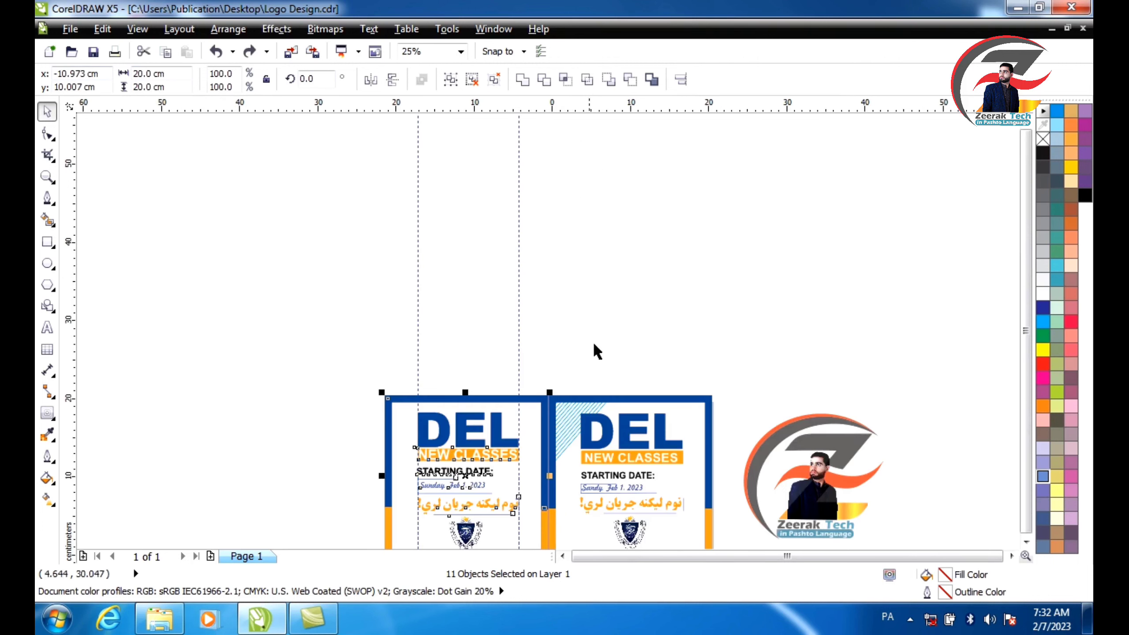
pyautogui.moveTo(1025, 287); pyautogui.dragTo(1026, 412)
pyautogui.click(1027, 542)
pyautogui.click(1027, 542)
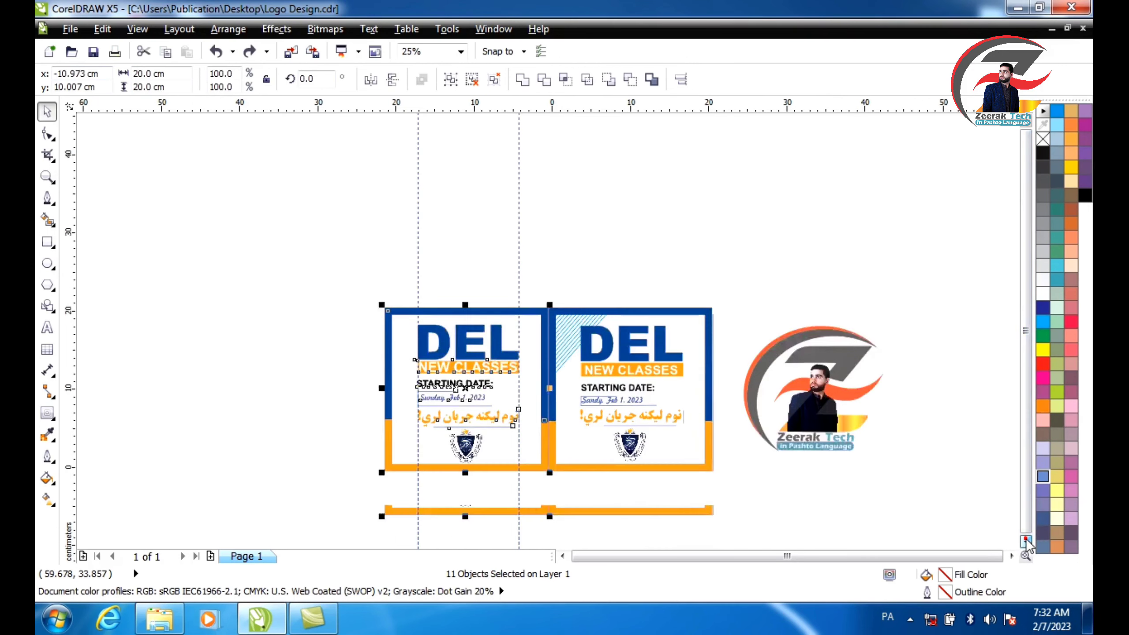
pyautogui.click(1027, 542)
pyautogui.click(1027, 542)
# - Draw a diagonal Pen line about 8.8 cm wide and 9.6 cm tall across the new poster's upper-left corner
pyautogui.moveTo(343, 184); pyautogui.dragTo(562, 420)
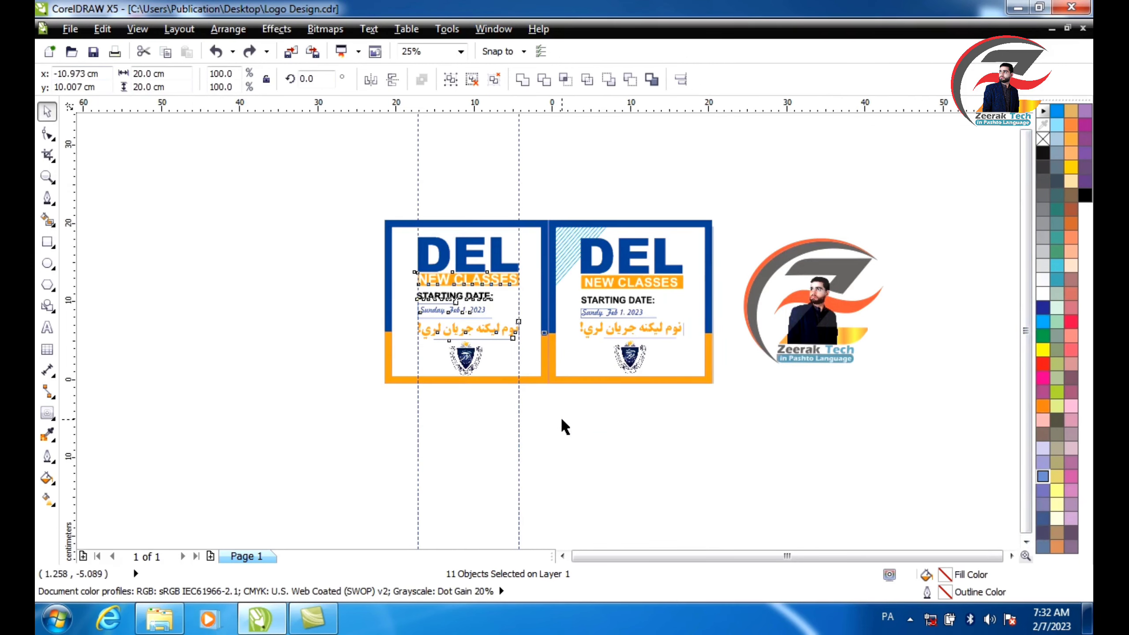
pyautogui.hotkey('shift', 'F2')
pyautogui.click(252, 177)
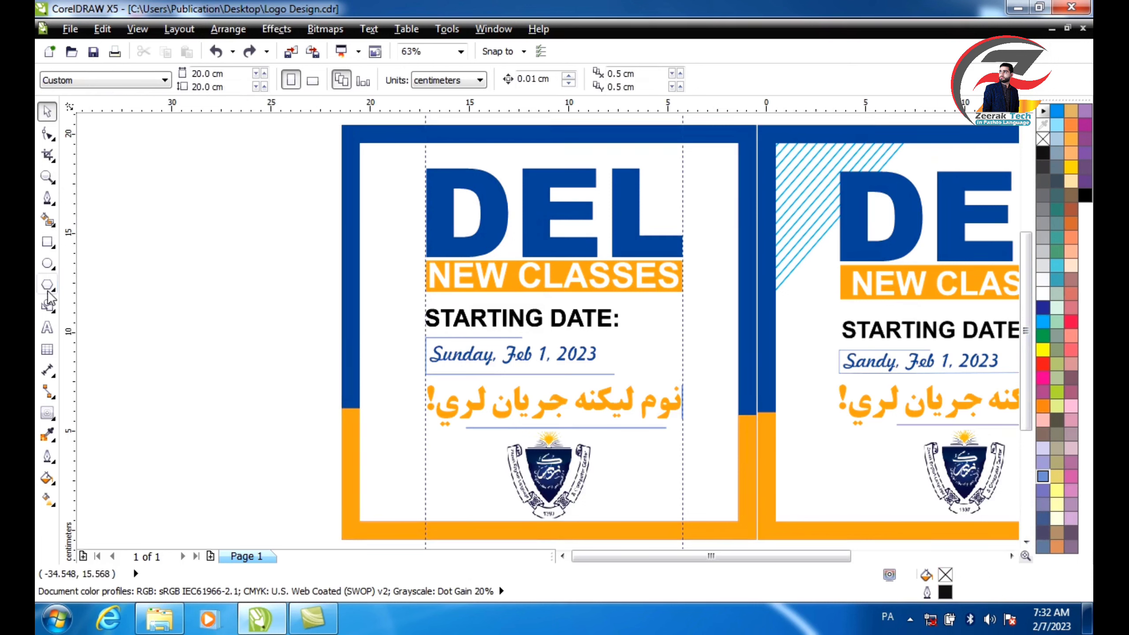
pyautogui.click(48, 200)
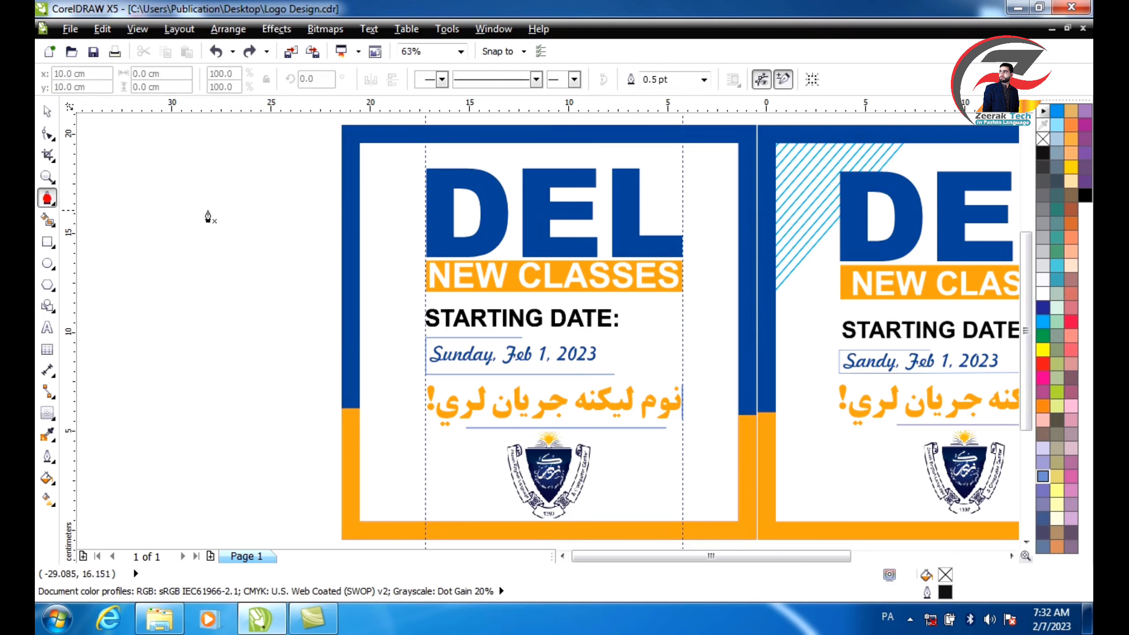
pyautogui.click(406, 117)
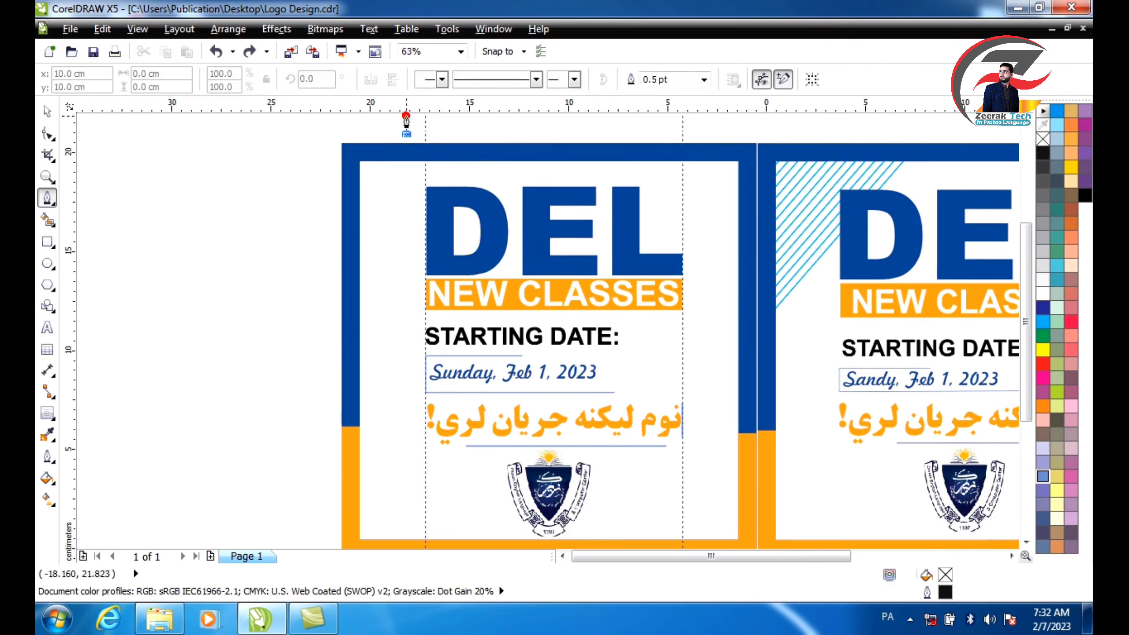
pyautogui.doubleClick(231, 329)
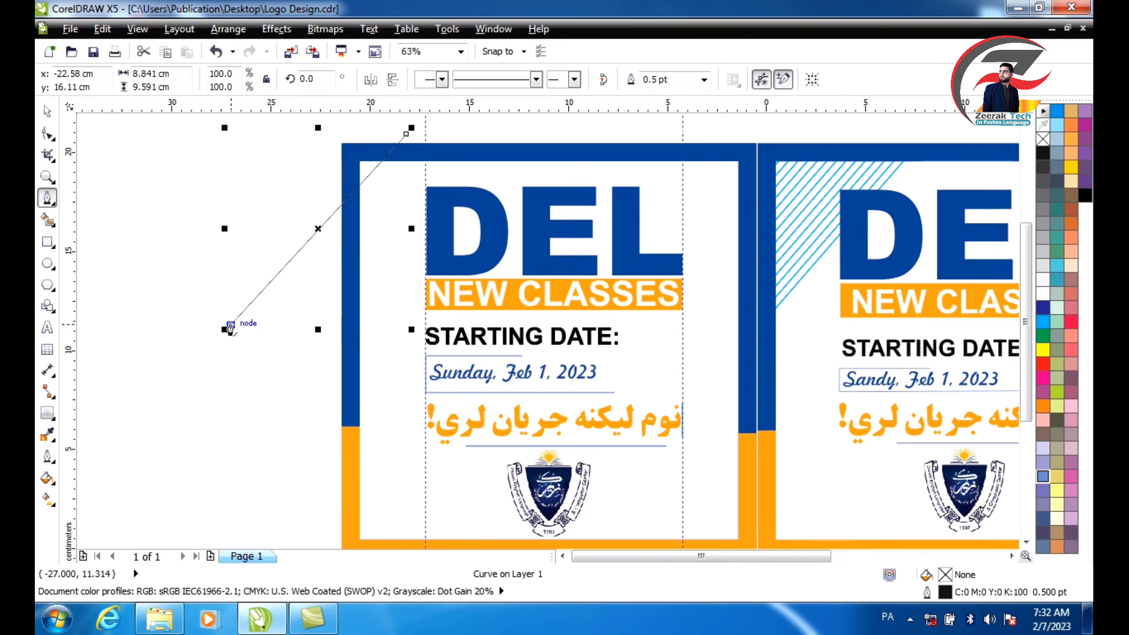
pyautogui.click(230, 328)
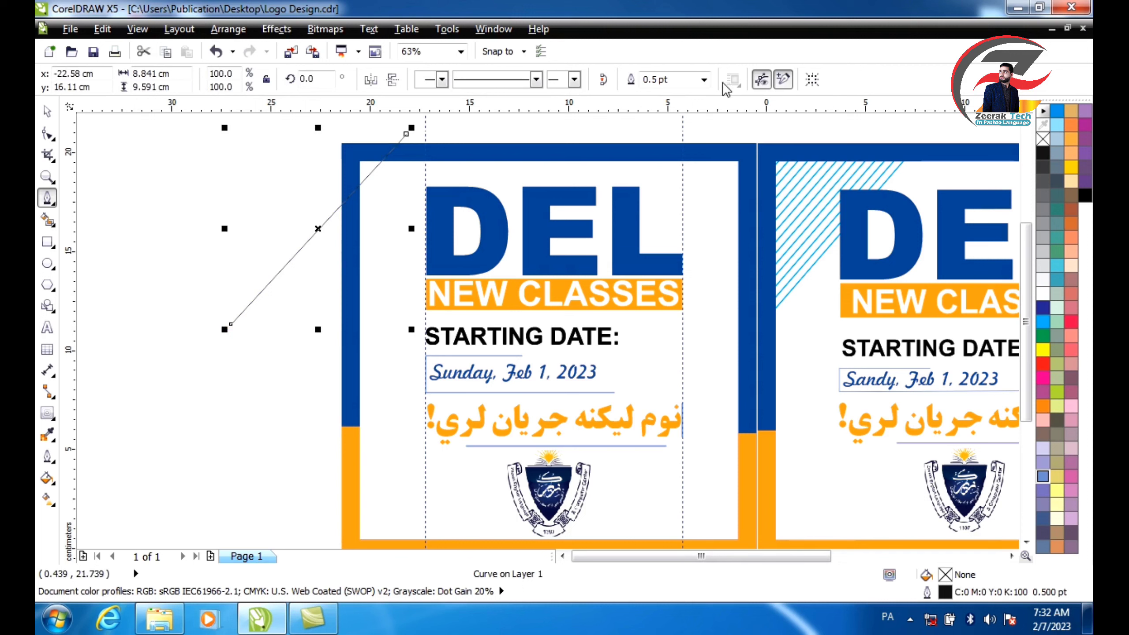
# - Give the diagonal line a 2.0 pt outline in cyan (C:100 M:0 Y:0 K:0)
pyautogui.click(704, 80)
pyautogui.click(673, 139)
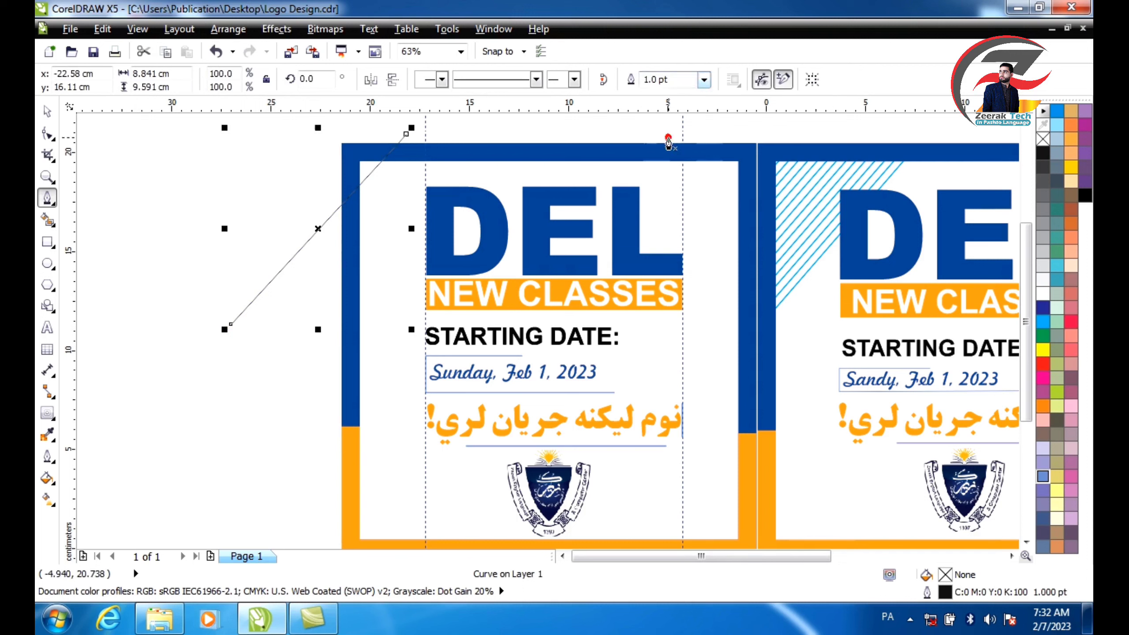
pyautogui.click(704, 80)
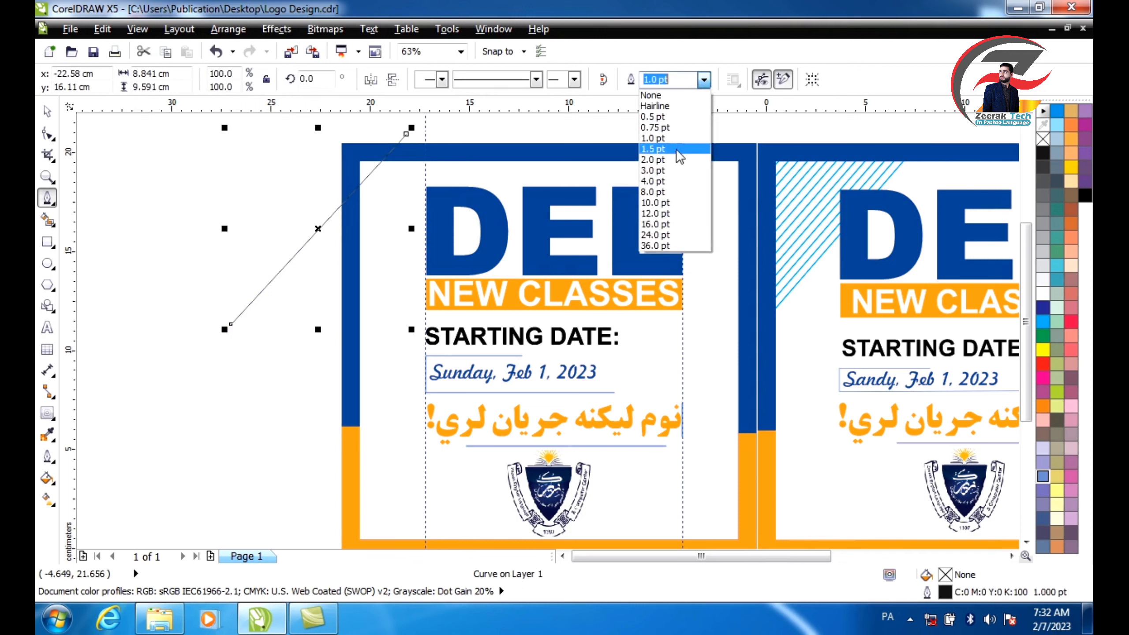
pyautogui.click(672, 160)
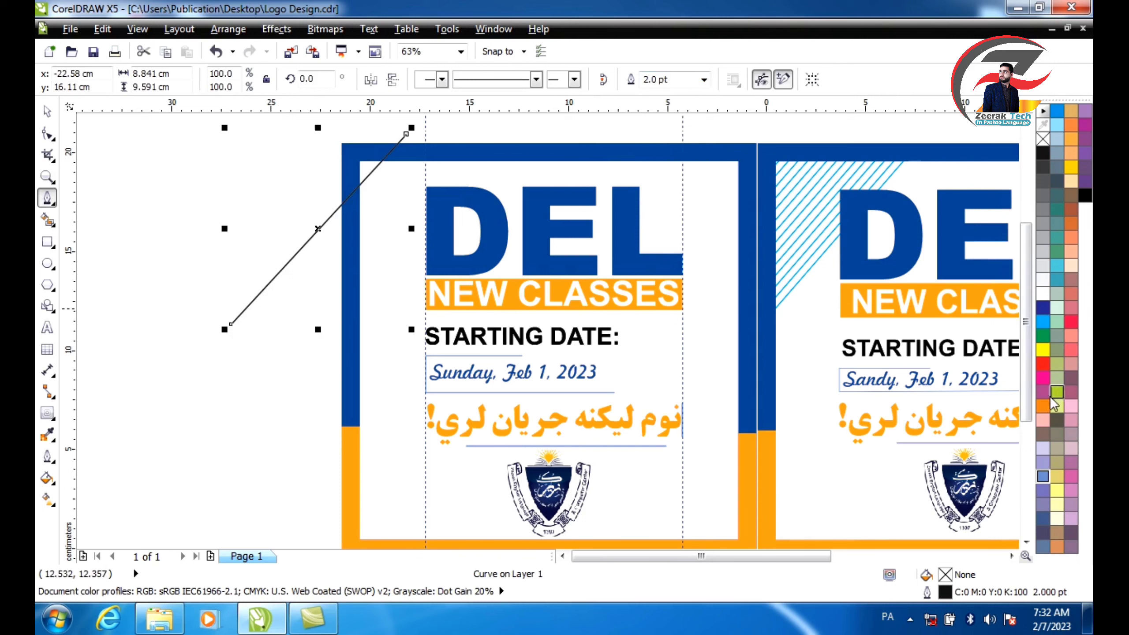
pyautogui.rightClick(1044, 322)
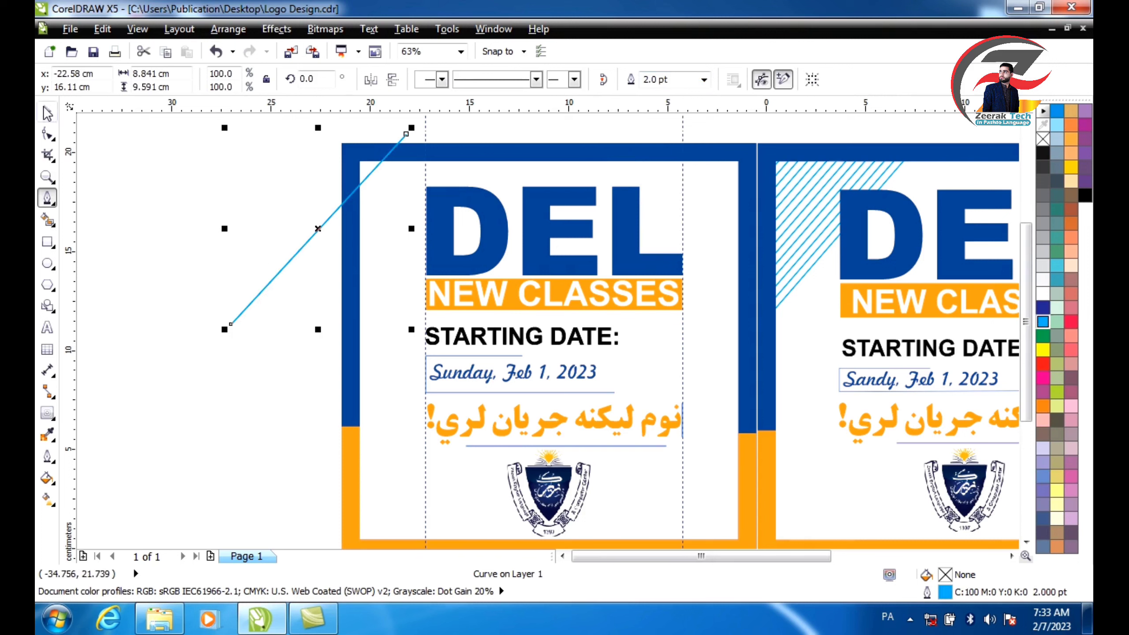
# - Move the diagonal line up and right over the frame's upper-left corner and place a parallel duplicate slightly below and right of it
pyautogui.press('space')
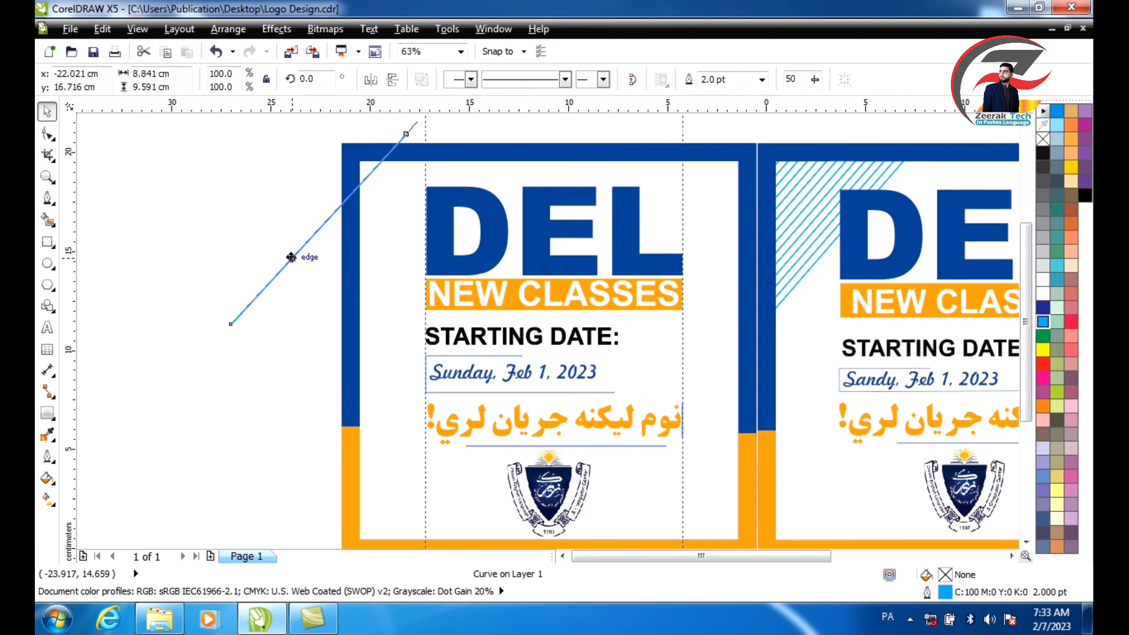
pyautogui.moveTo(296, 254); pyautogui.dragTo(306, 243)
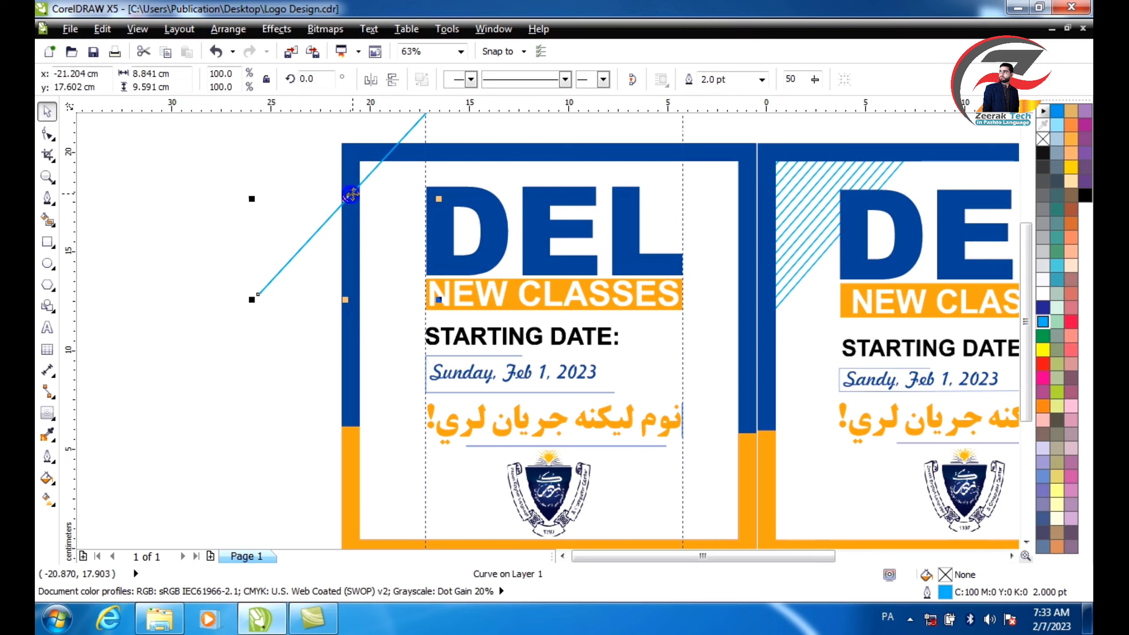
pyautogui.moveTo(352, 194); pyautogui.dragTo(357, 202)
pyautogui.click(381, 229)
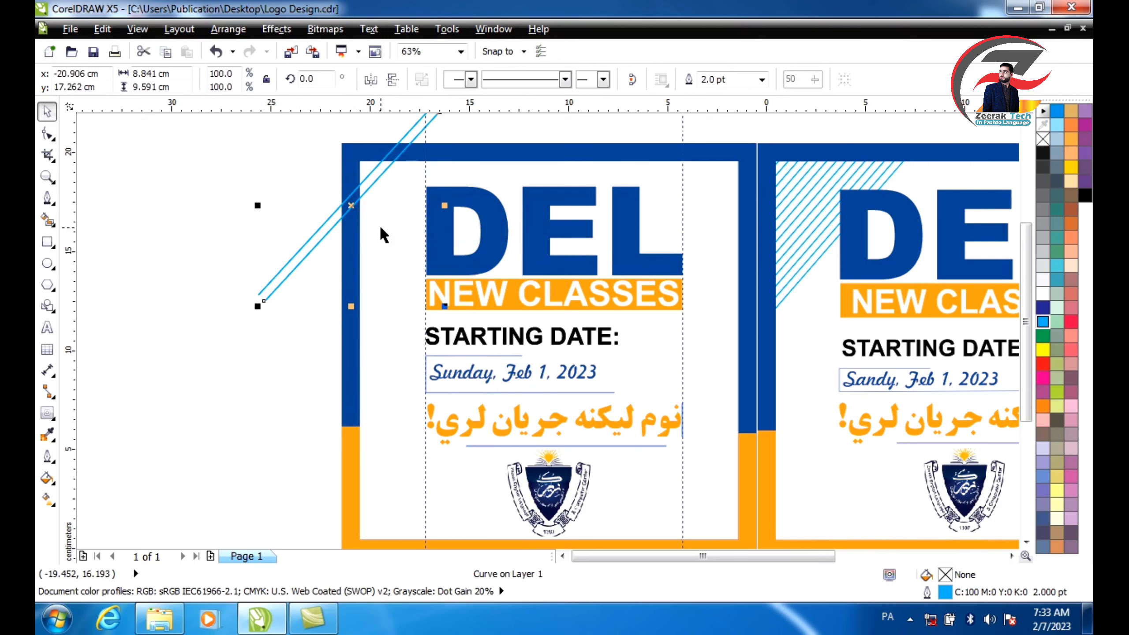
# - Repeat the duplication 13 times to build an evenly spaced band of 15 parallel diagonal lines
pyautogui.click(105, 29)
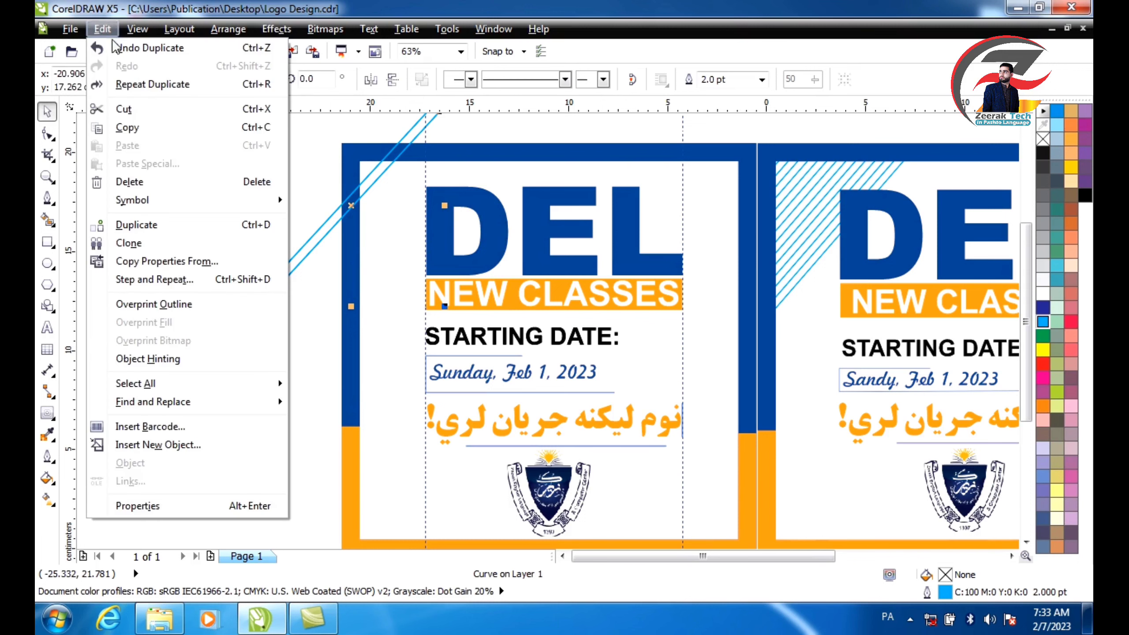
pyautogui.click(129, 84)
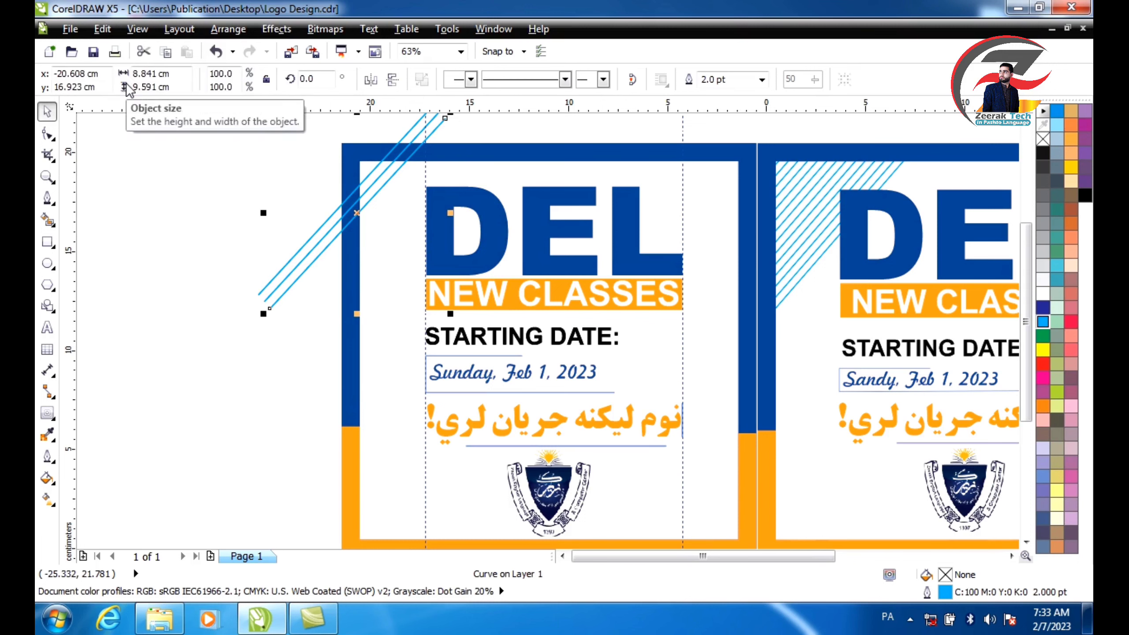
pyautogui.hotkey('ctrl', 'r')
pyautogui.hotkey('ctrl', 'r')
pyautogui.hotkey('ctrl', 'r')
pyautogui.hotkey('ctrl', 'r')
pyautogui.hotkey('ctrl', 'r')
pyautogui.hotkey('ctrl', 'r')
pyautogui.hotkey('ctrl', 'r')
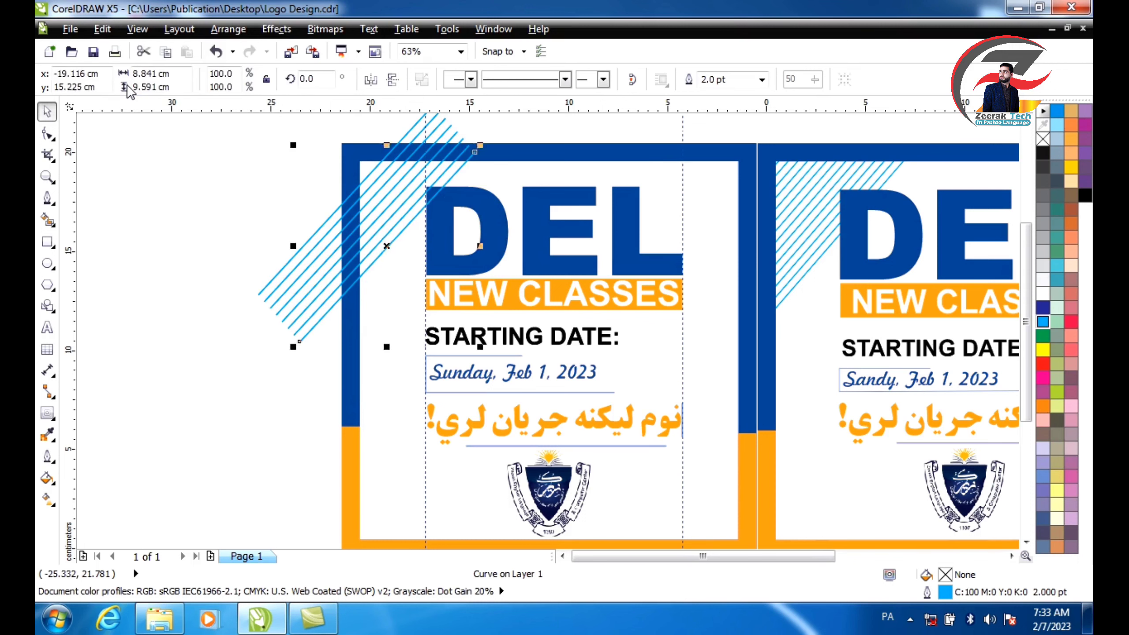
pyautogui.hotkey('ctrl', 'r')
pyautogui.hotkey('ctrl', 'r')
pyautogui.hotkey('ctrl', 'r')
pyautogui.hotkey('ctrl', 'r')
pyautogui.hotkey('ctrl', 'r')
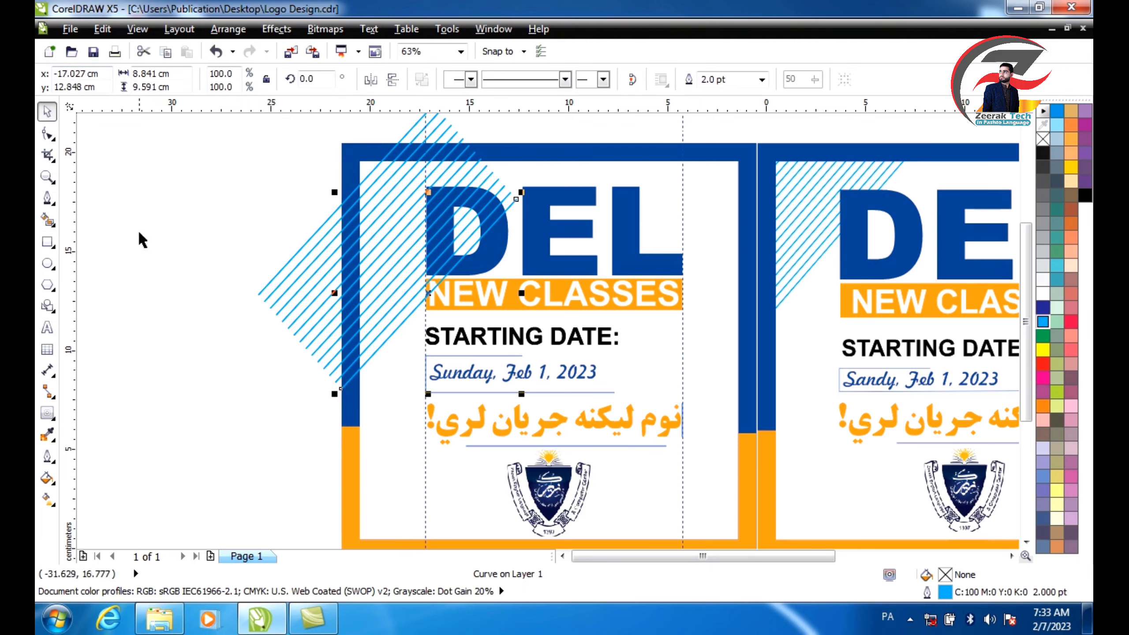
# - Select all 15 diagonal lines, shift them slightly up and left, and group them
pyautogui.moveTo(148, 421); pyautogui.dragTo(521, 136)
pyautogui.moveTo(442, 237); pyautogui.dragTo(426, 204)
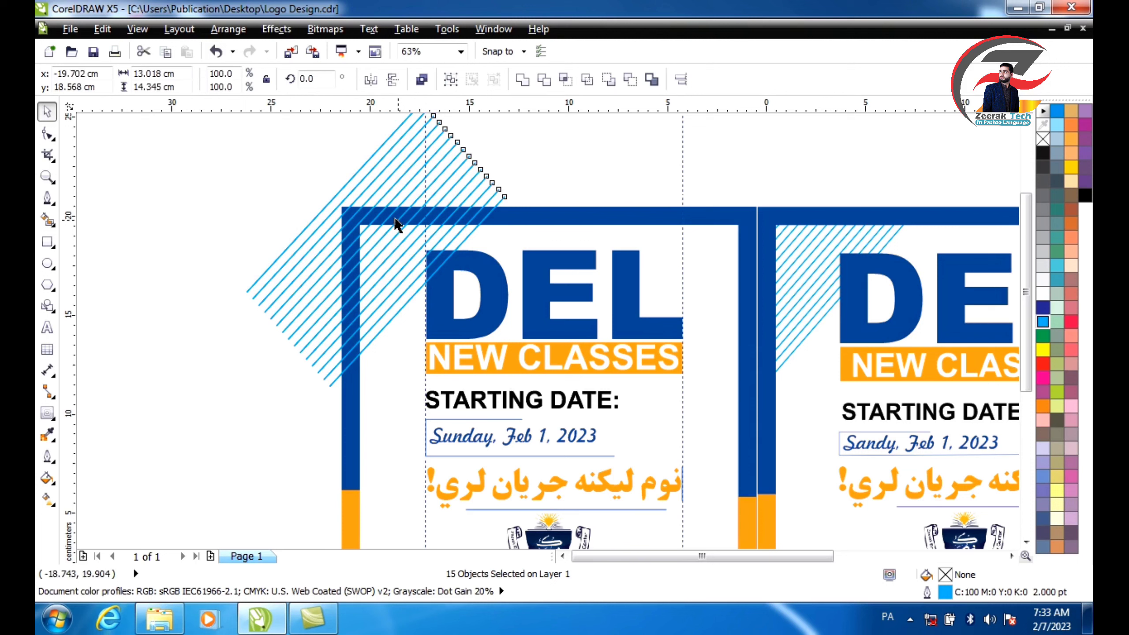
pyautogui.hotkey('ctrl', 'g')
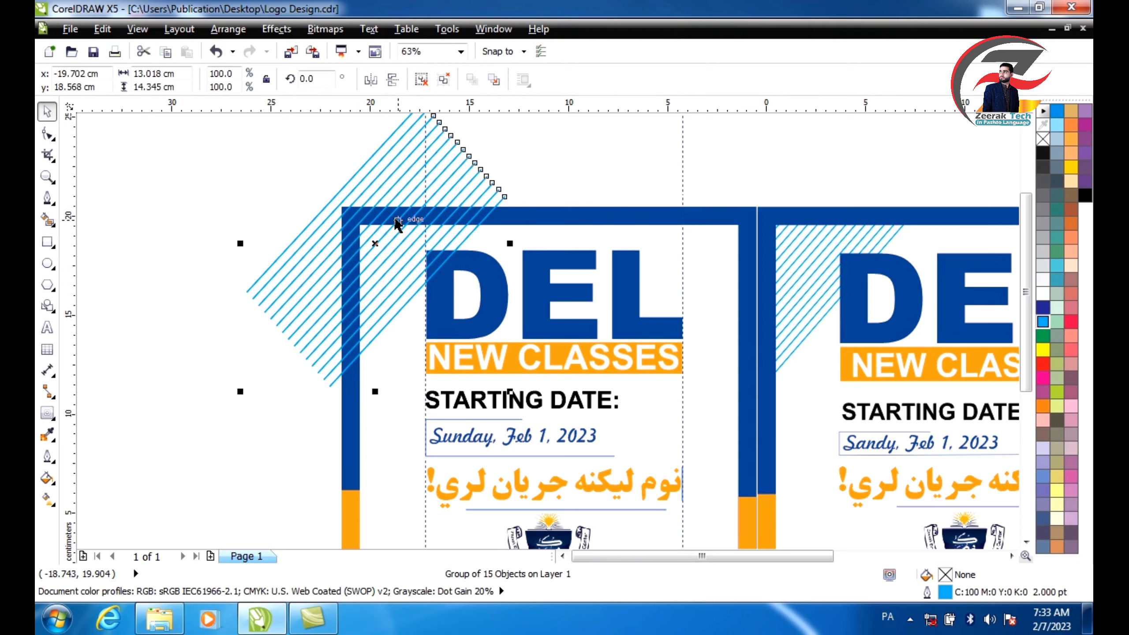
# - Ungroup the new poster's frame and group its two objects again
pyautogui.rightClick(395, 196)
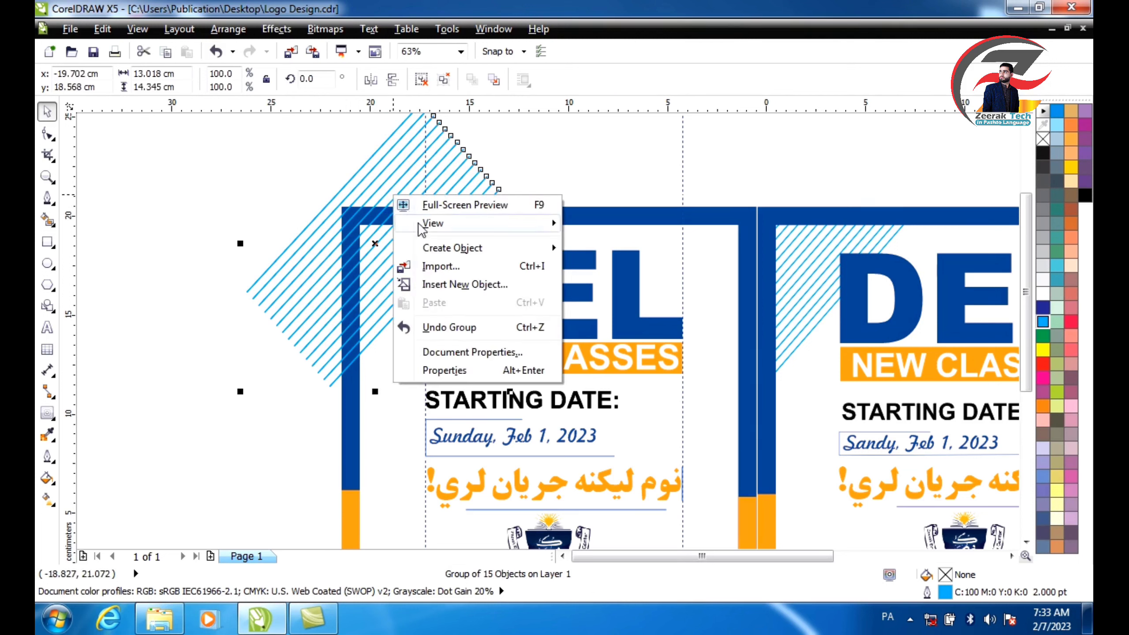
pyautogui.click(356, 286)
pyautogui.rightClick(355, 286)
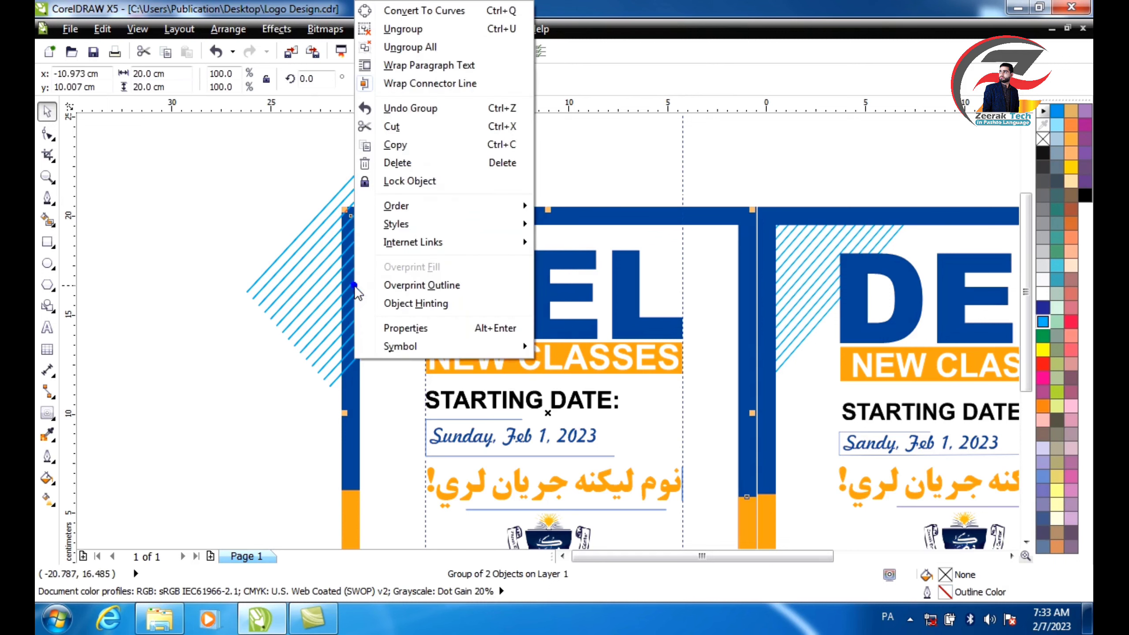
pyautogui.click(394, 30)
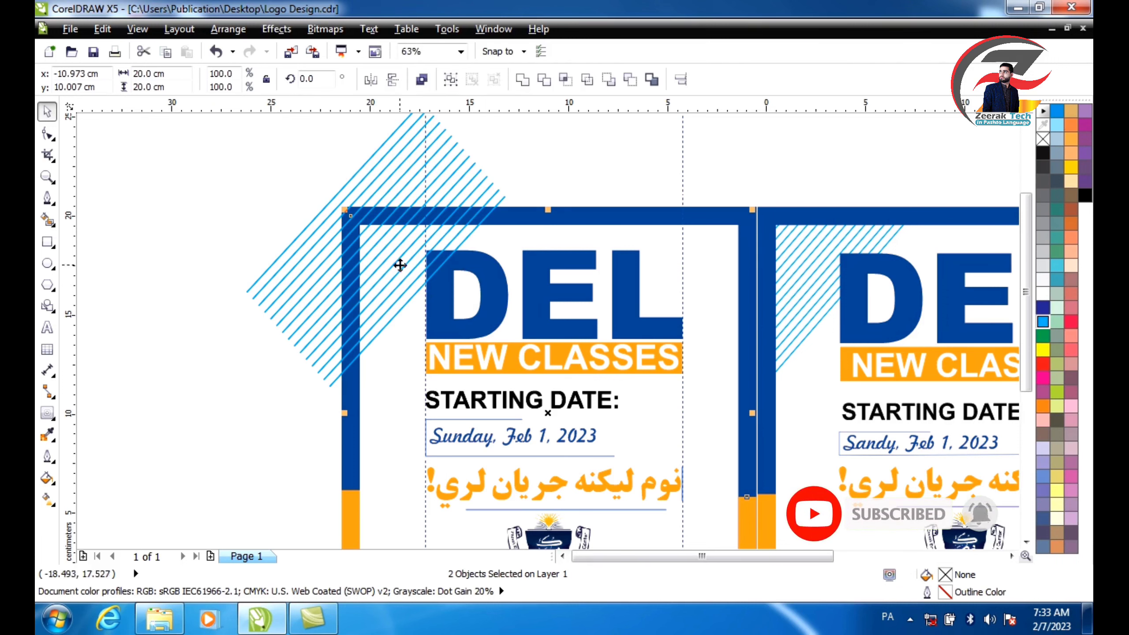
pyautogui.rightClick(380, 250)
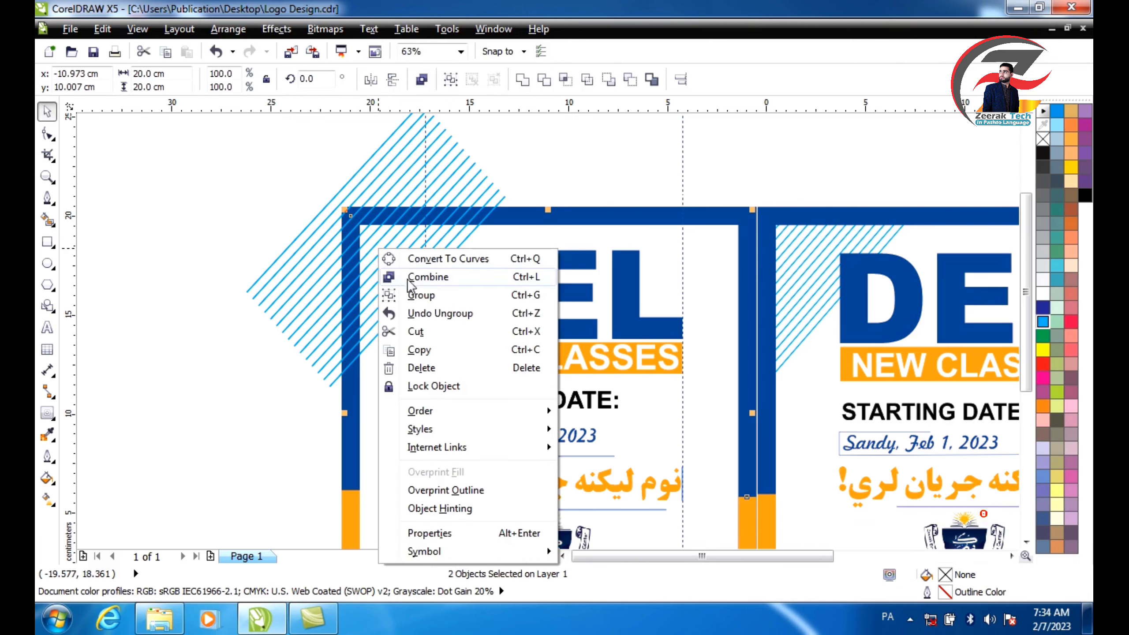
pyautogui.click(419, 296)
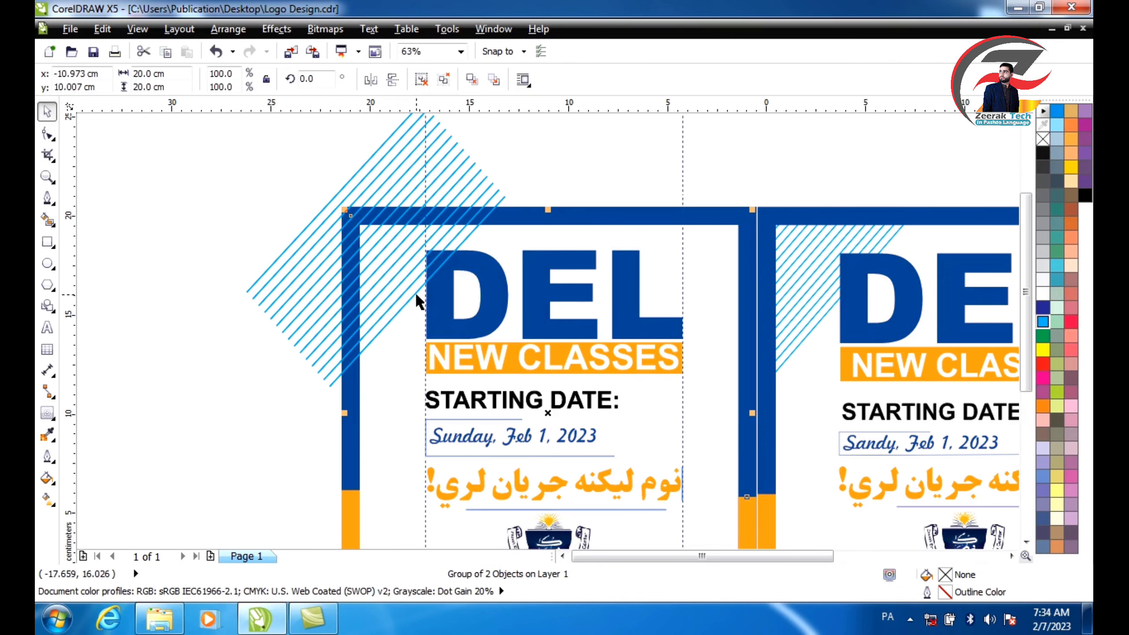
# - Try to PowerClip the frame group into the new poster's white area, and abandon the attempt
pyautogui.click(277, 29)
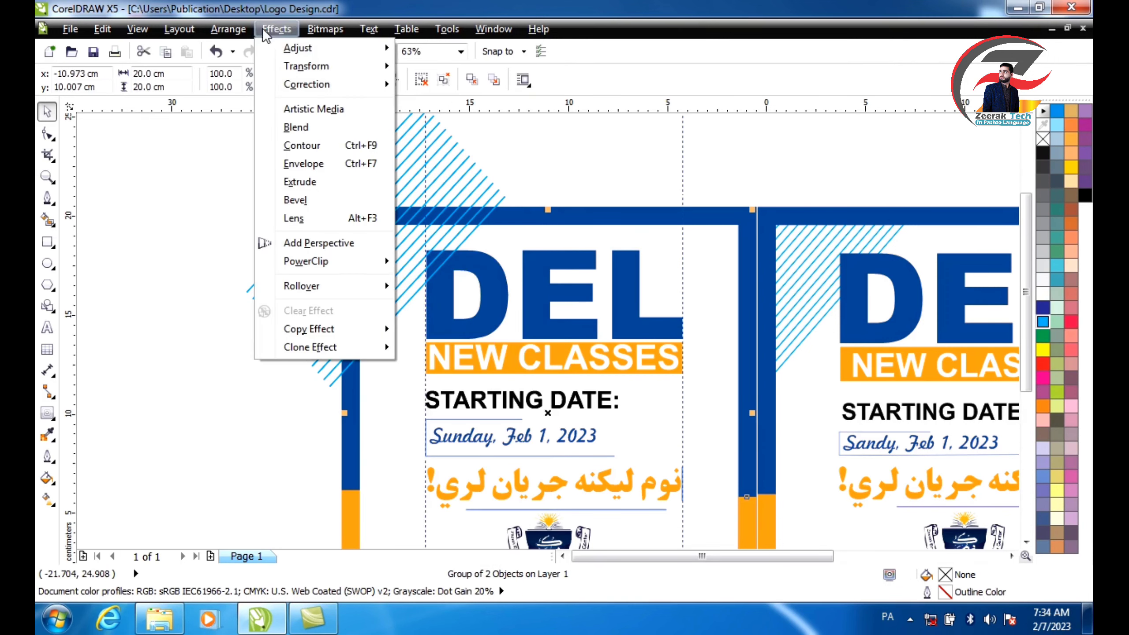
pyautogui.click(306, 262)
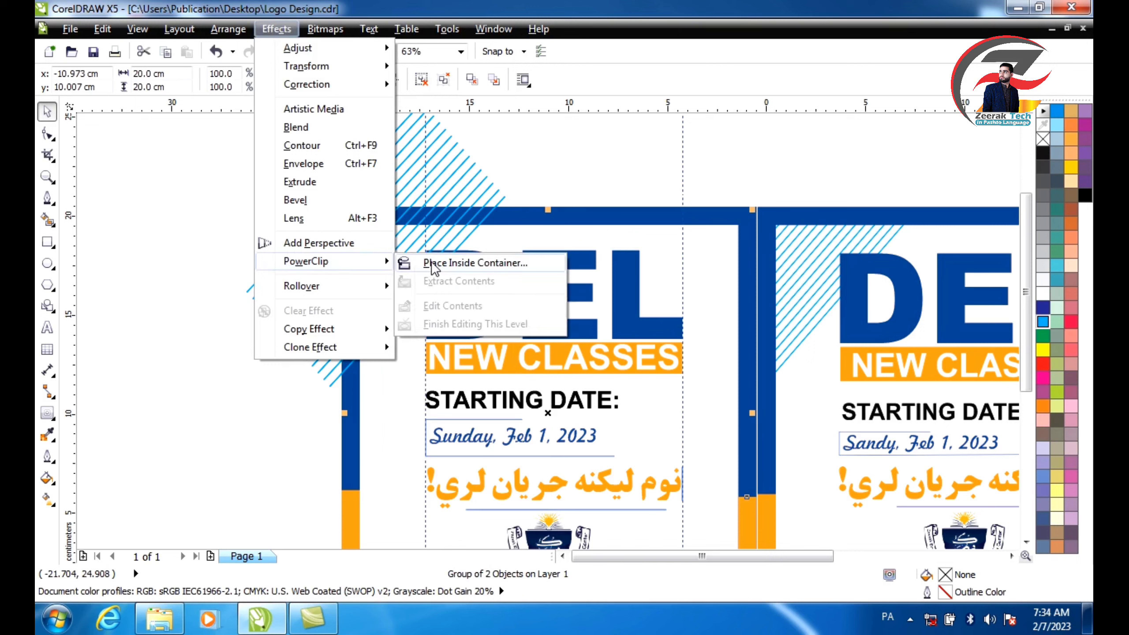
pyautogui.click(434, 266)
pyautogui.click(398, 349)
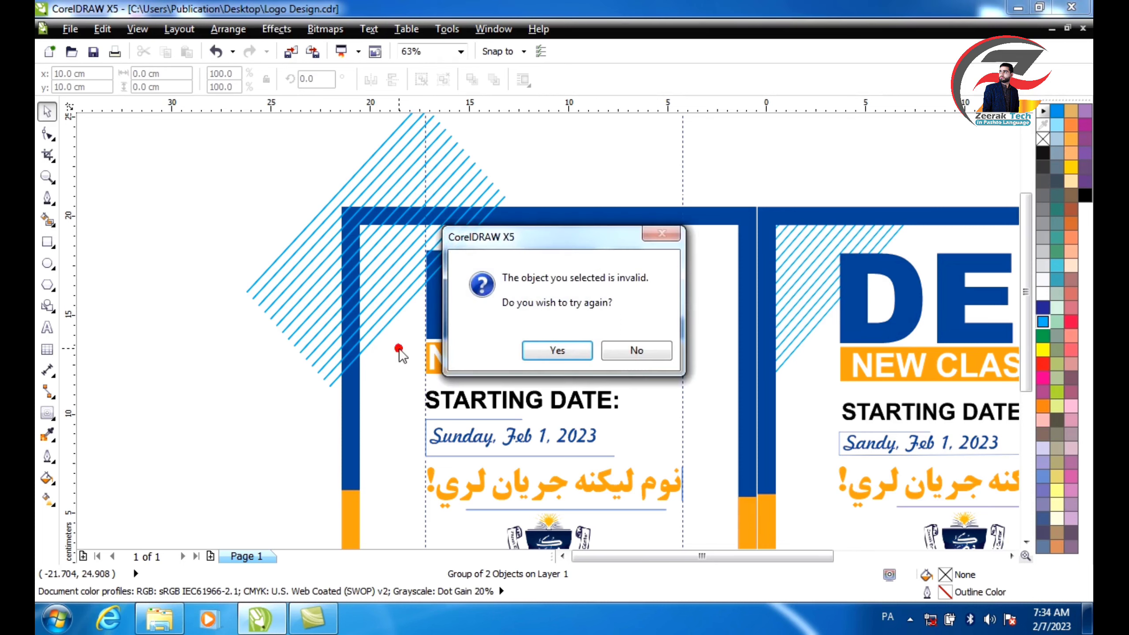
pyautogui.click(540, 350)
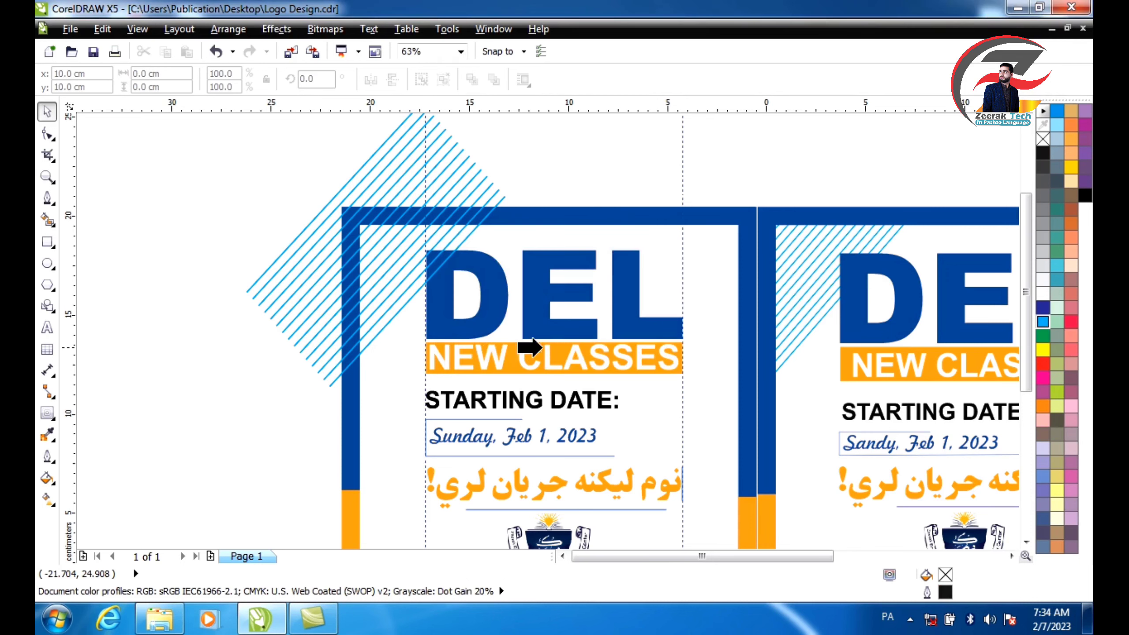
pyautogui.click(399, 371)
pyautogui.click(635, 348)
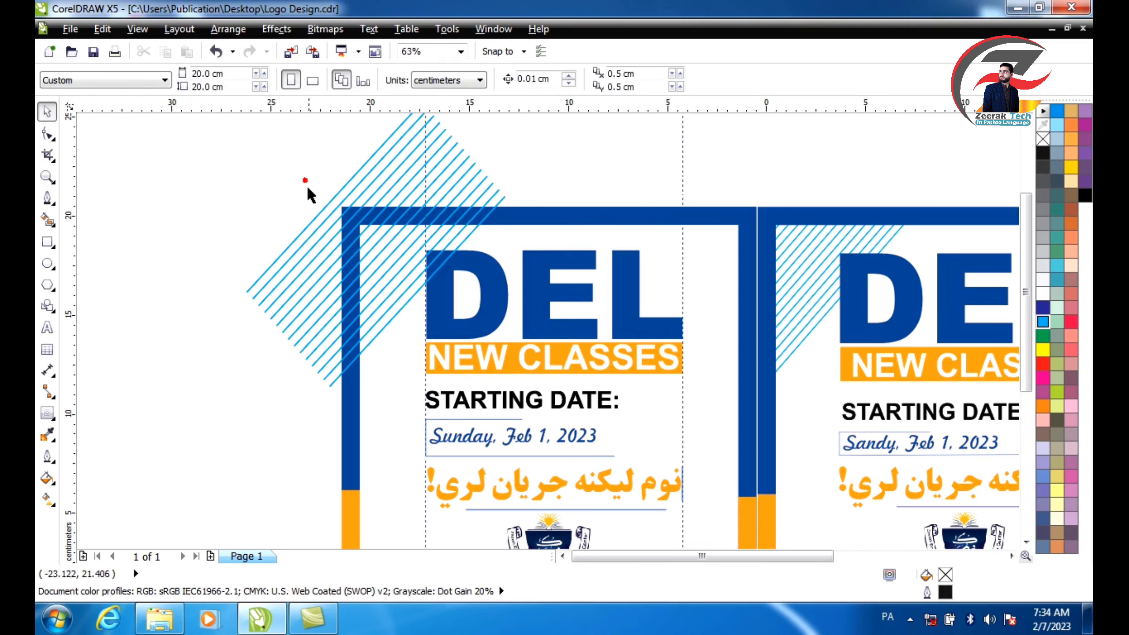
# - Place the grouped diagonal lines inside the new poster's frame with PowerClip
pyautogui.click(332, 221)
pyautogui.click(276, 29)
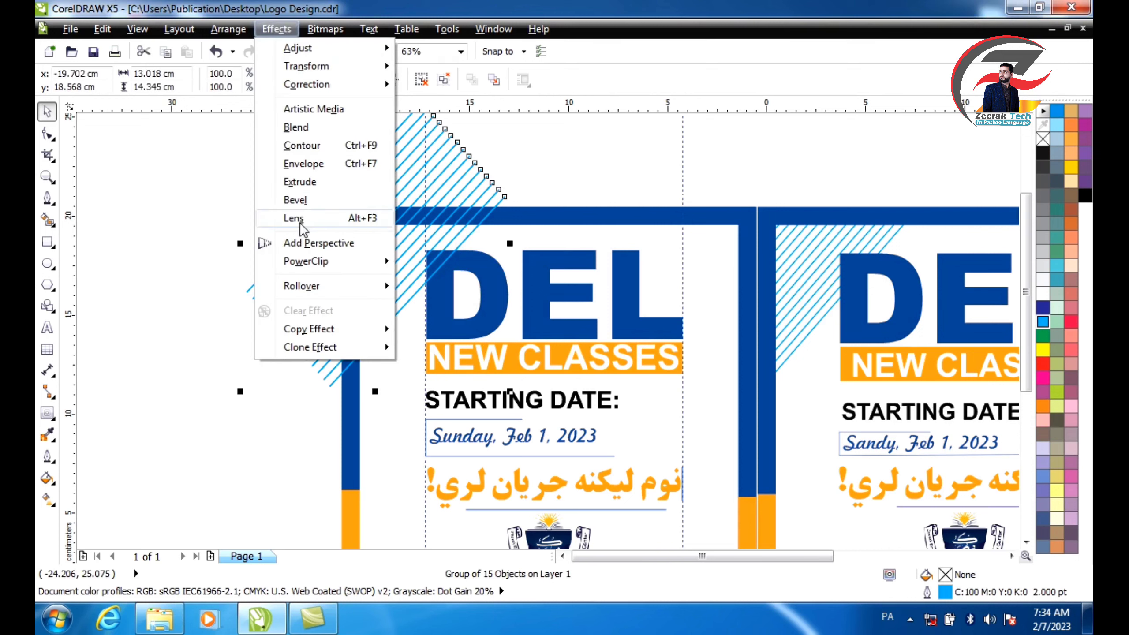
pyautogui.moveTo(310, 261)
pyautogui.click(431, 266)
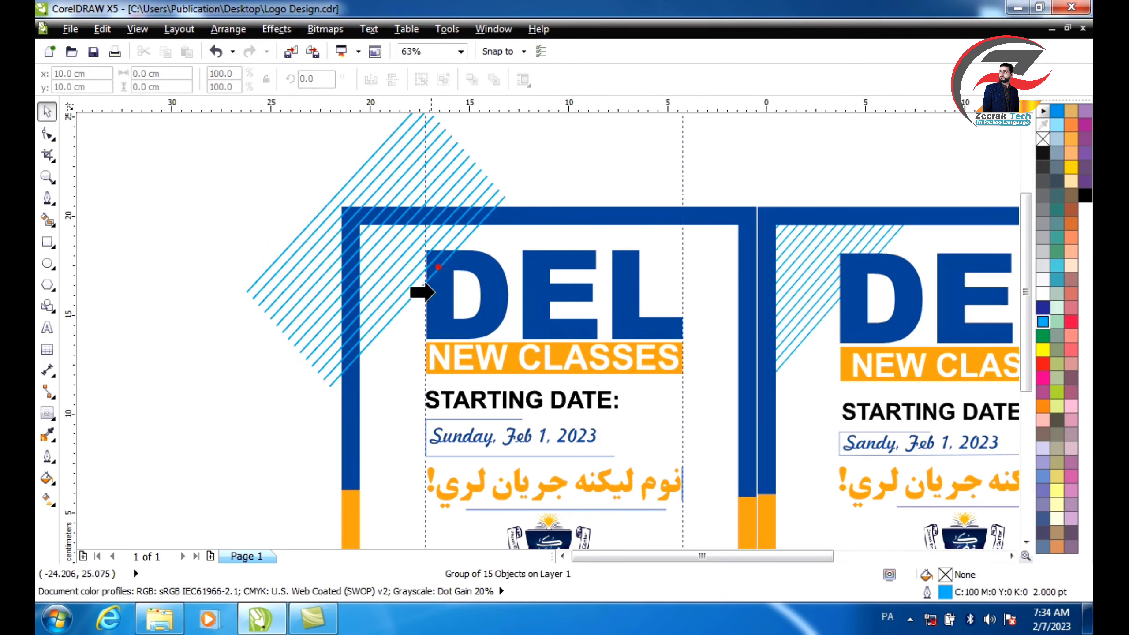
pyautogui.click(397, 410)
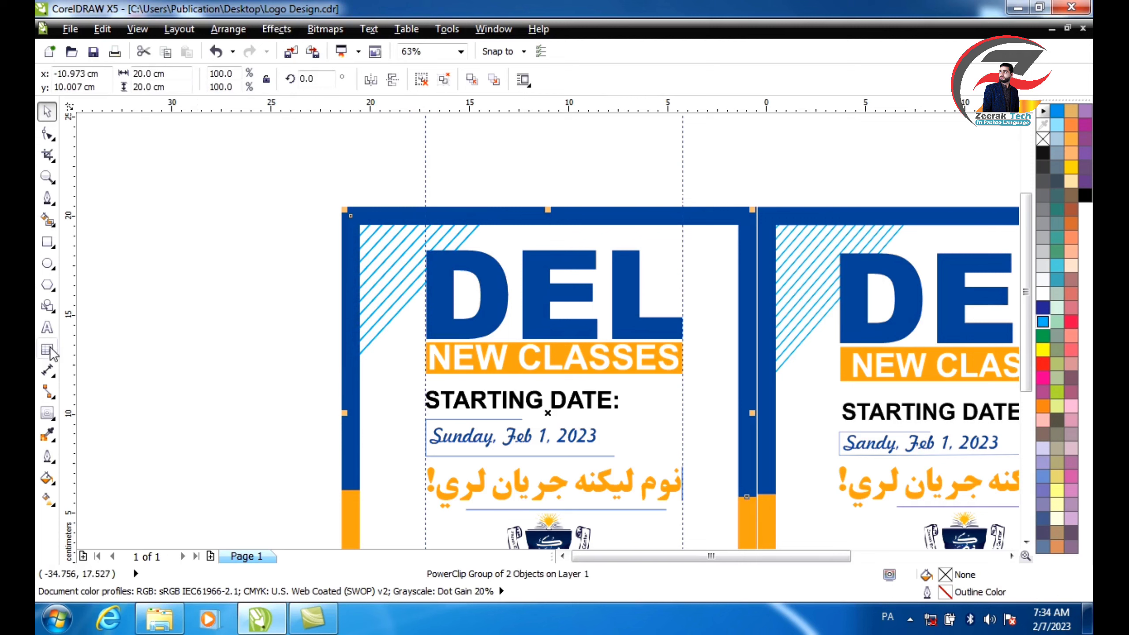
pyautogui.click(47, 197)
pyautogui.moveTo(276, 164); pyautogui.dragTo(208, 232)
pyautogui.click(253, 202)
pyautogui.doubleClick(253, 204)
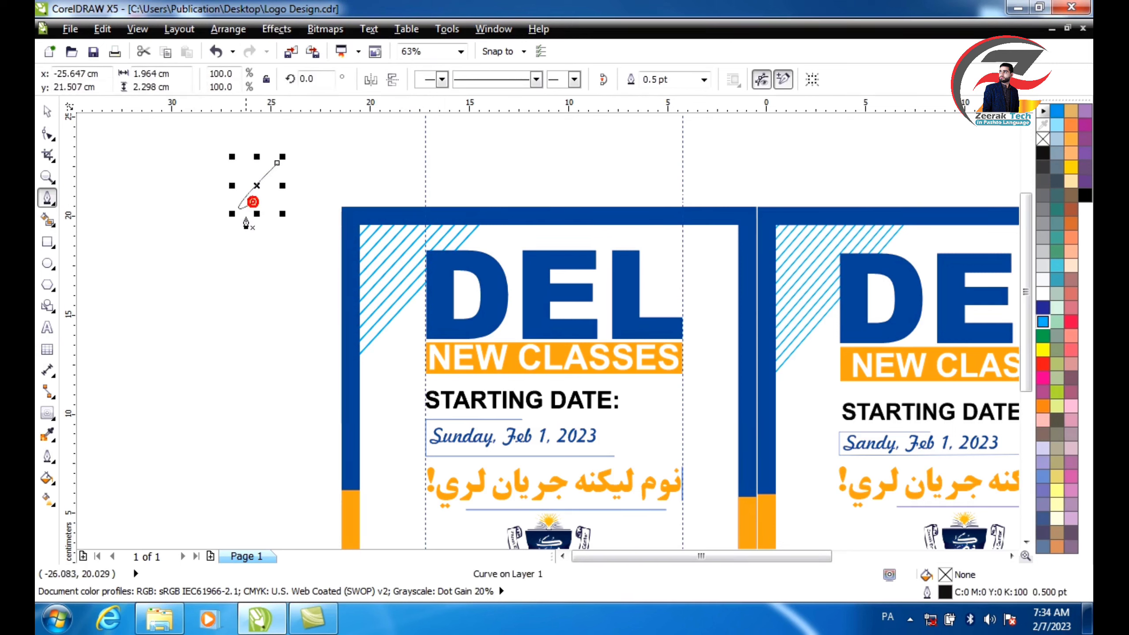
pyautogui.press('Delete')
# - Draw a diagonal Pen line about 5.4 cm wide and 6.4 cm tall beside the new poster, with a 2.0 pt cyan outline
pyautogui.click(234, 172)
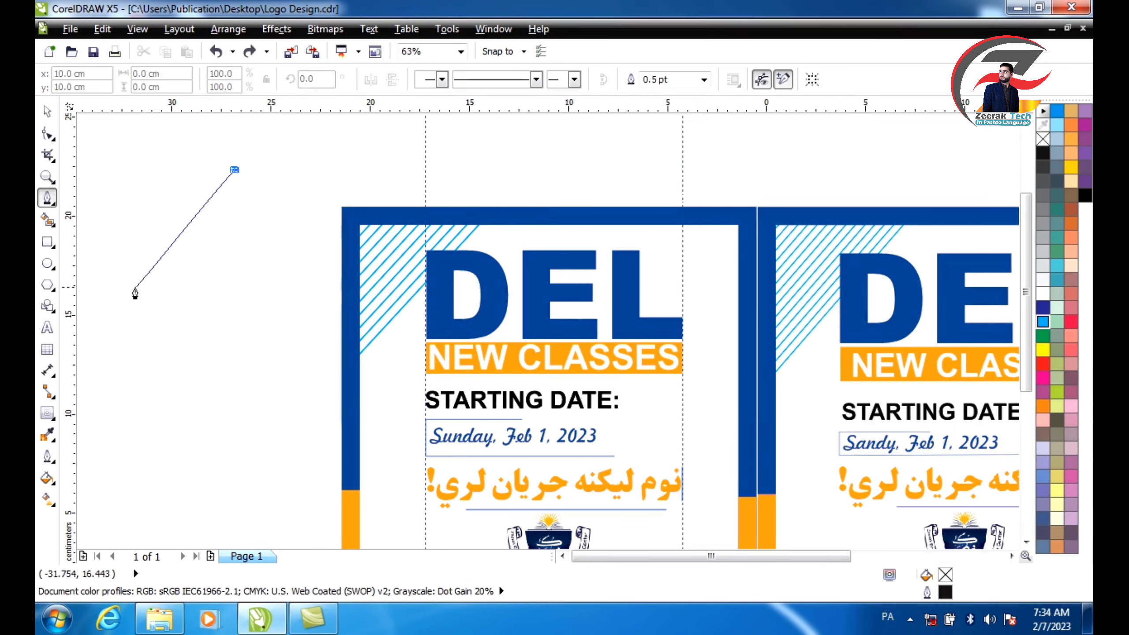
pyautogui.click(126, 296)
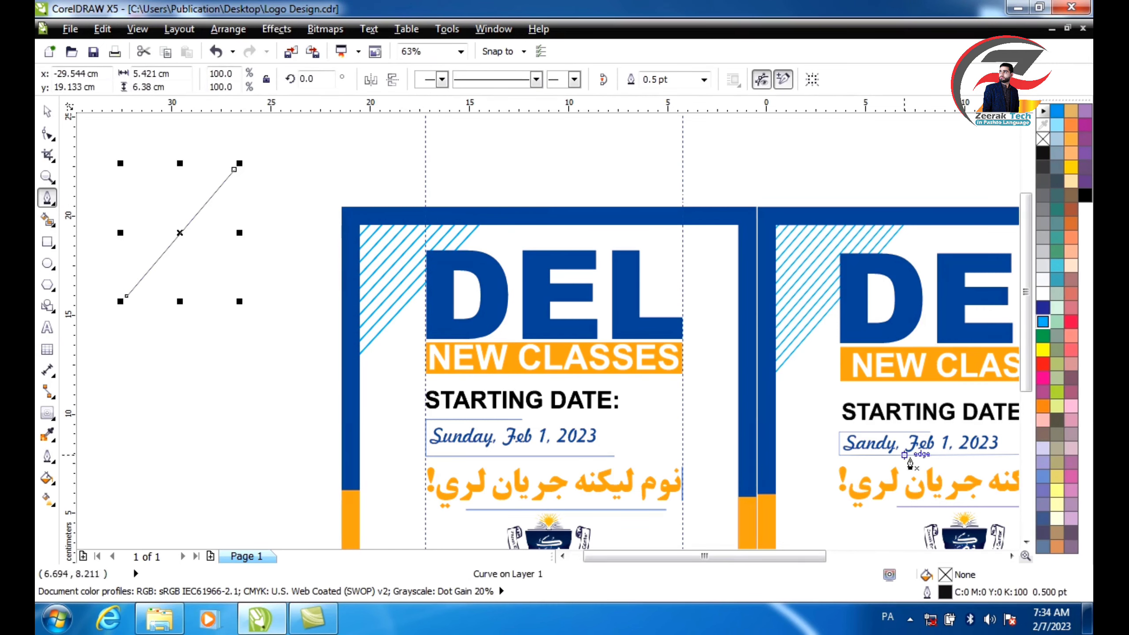
pyautogui.rightClick(1043, 322)
pyautogui.click(704, 79)
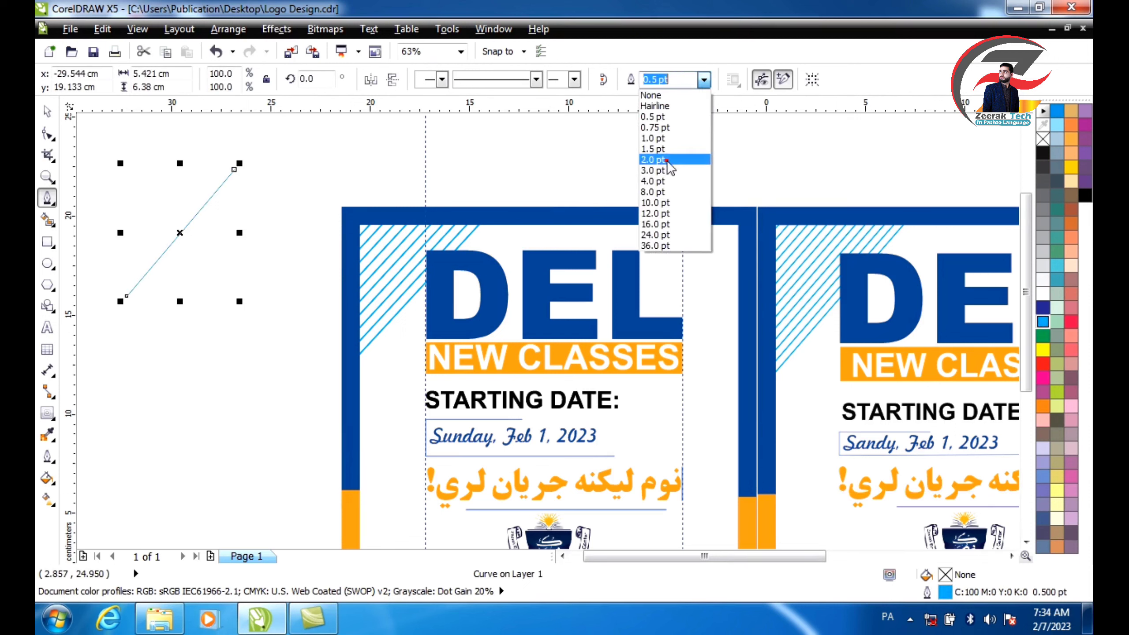
pyautogui.click(657, 159)
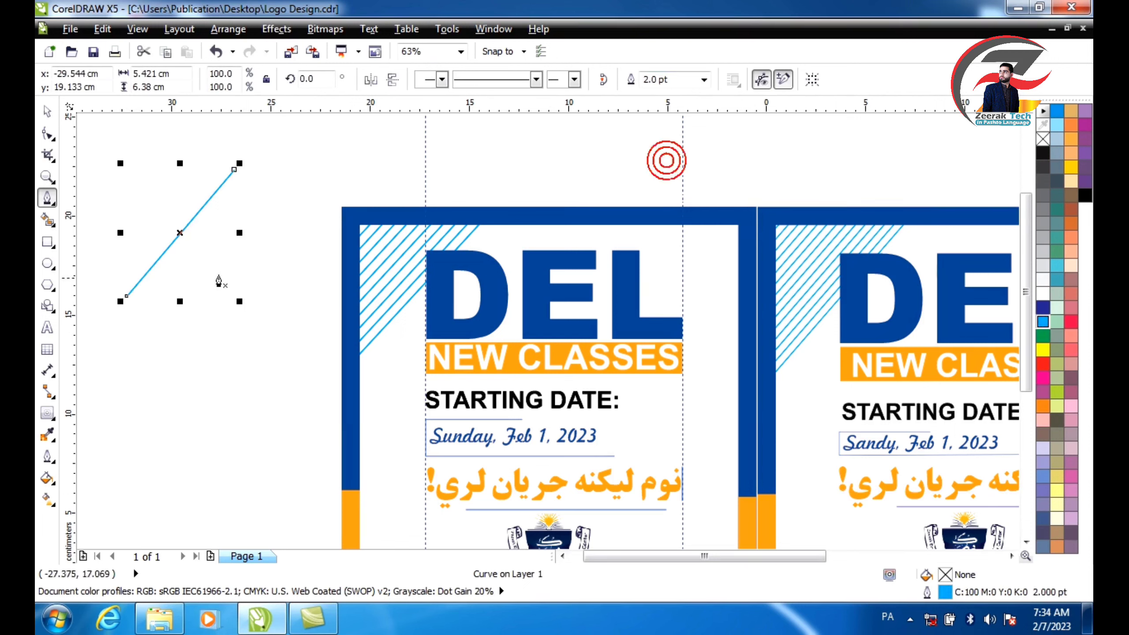
# - Apply an outside contour with 16 steps and a 0.503 cm offset to the diagonal cyan line
pyautogui.click(48, 413)
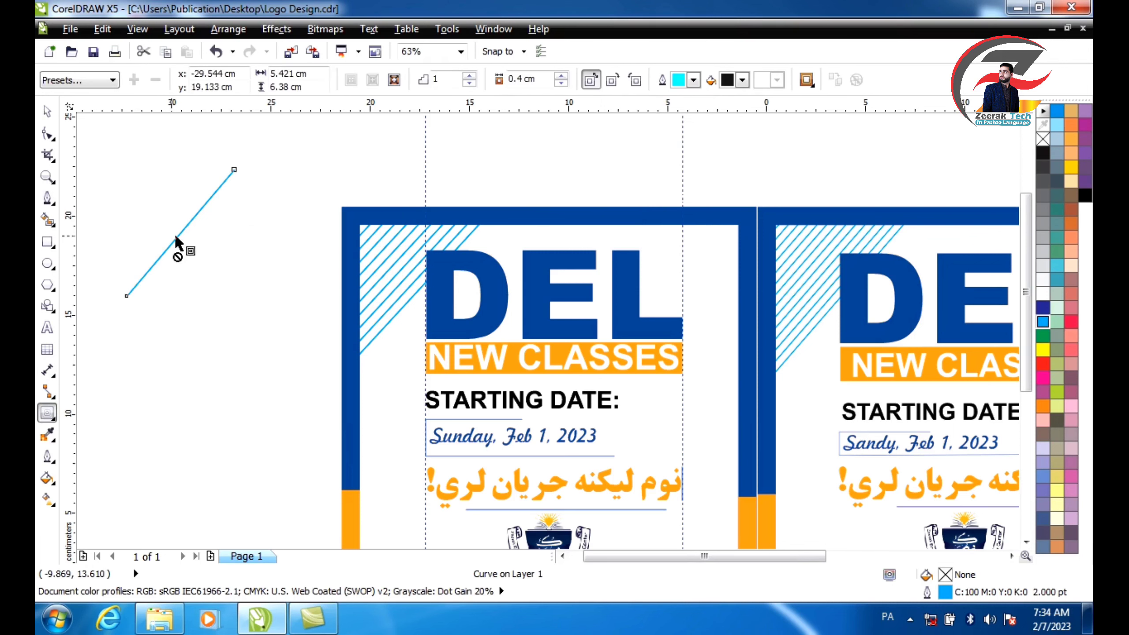
pyautogui.moveTo(175, 234); pyautogui.dragTo(174, 236)
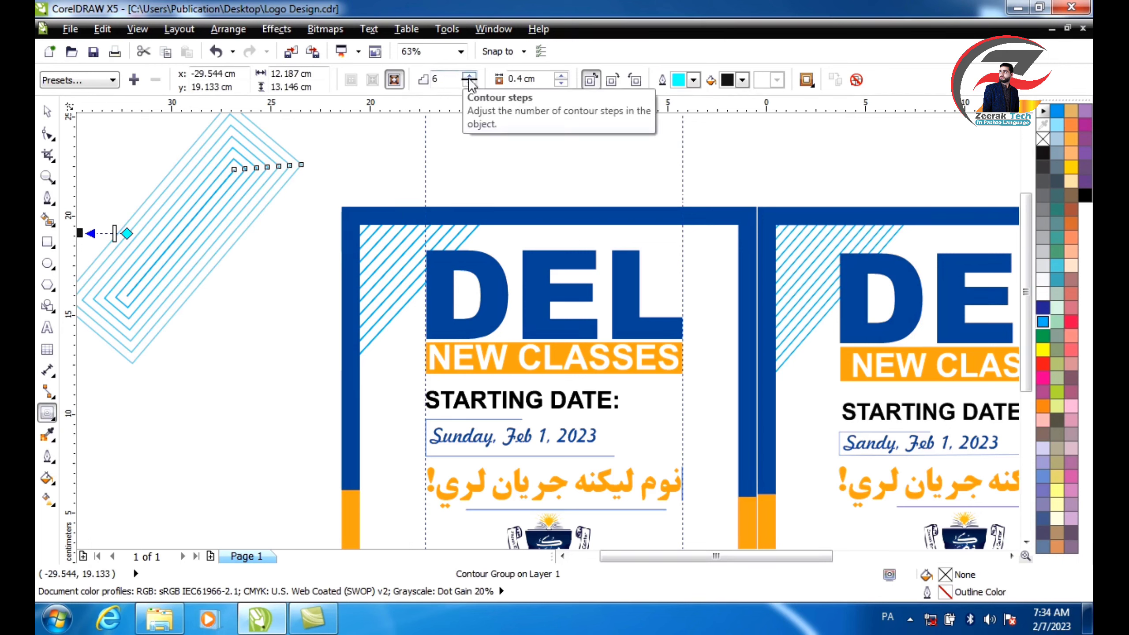
pyautogui.moveTo(471, 76); pyautogui.dragTo(472, 77)
pyautogui.click(561, 76)
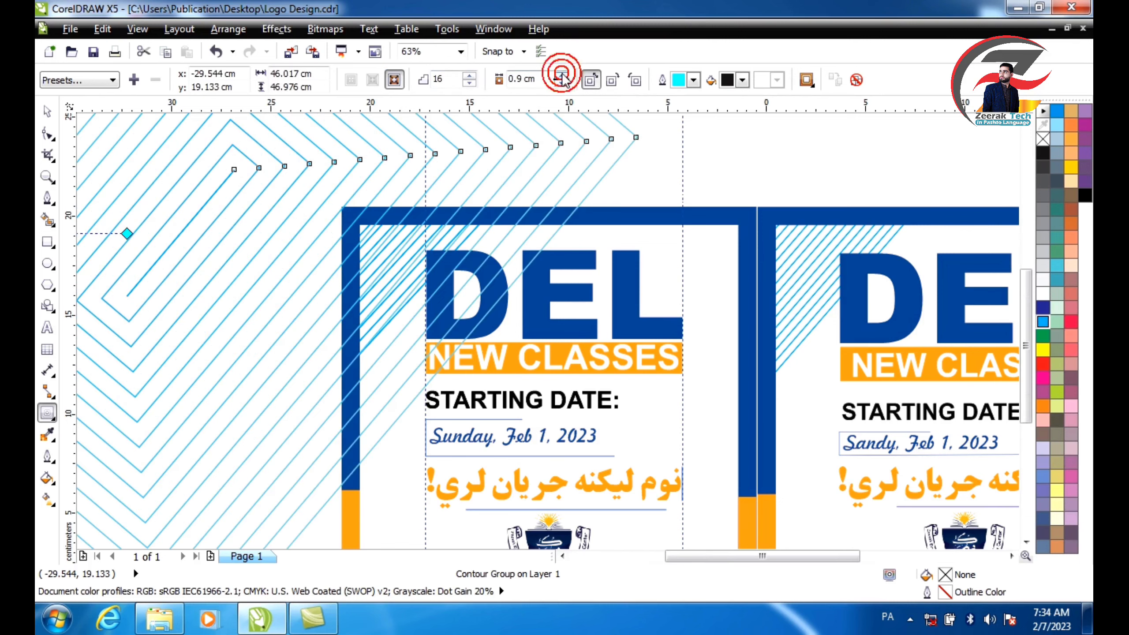
pyautogui.moveTo(561, 79); pyautogui.dragTo(561, 85)
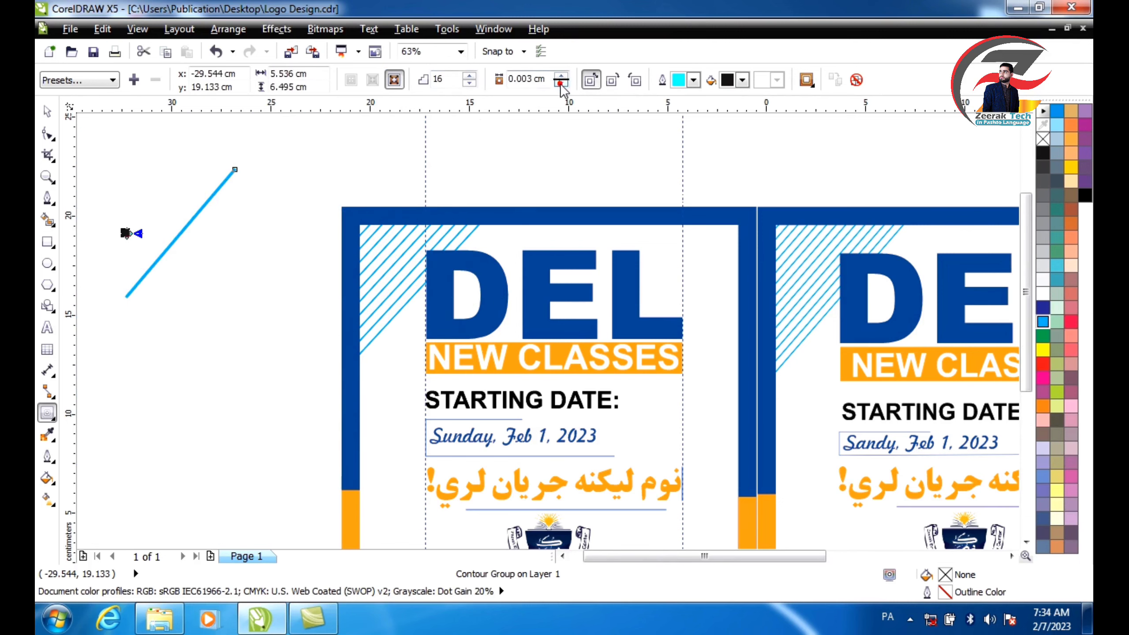
pyautogui.click(561, 76)
pyautogui.click(561, 77)
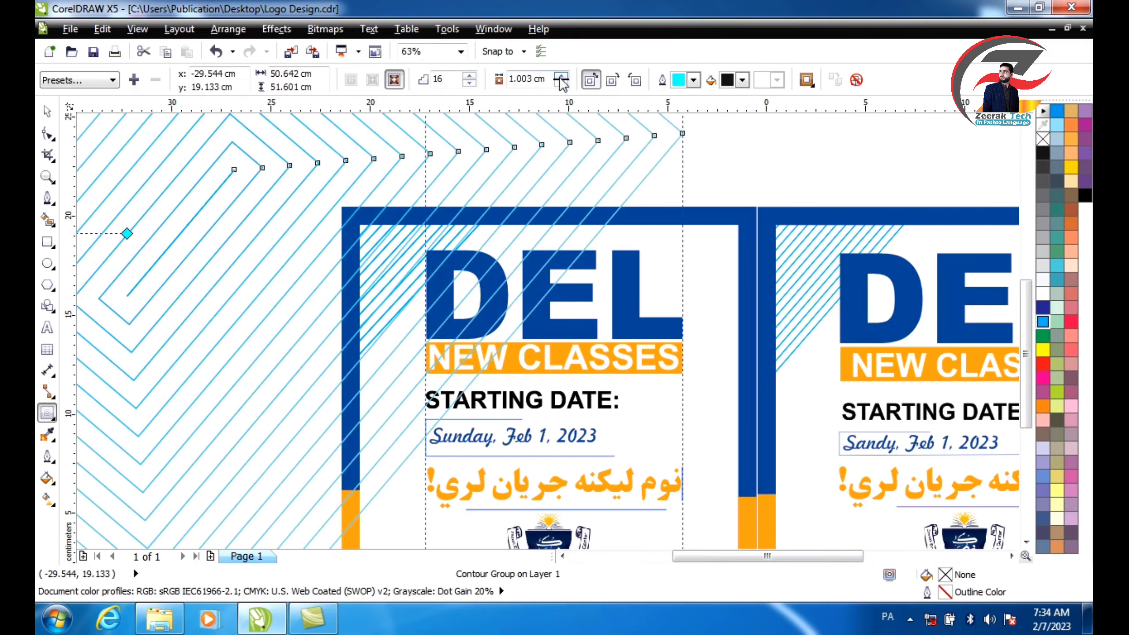
pyautogui.click(560, 84)
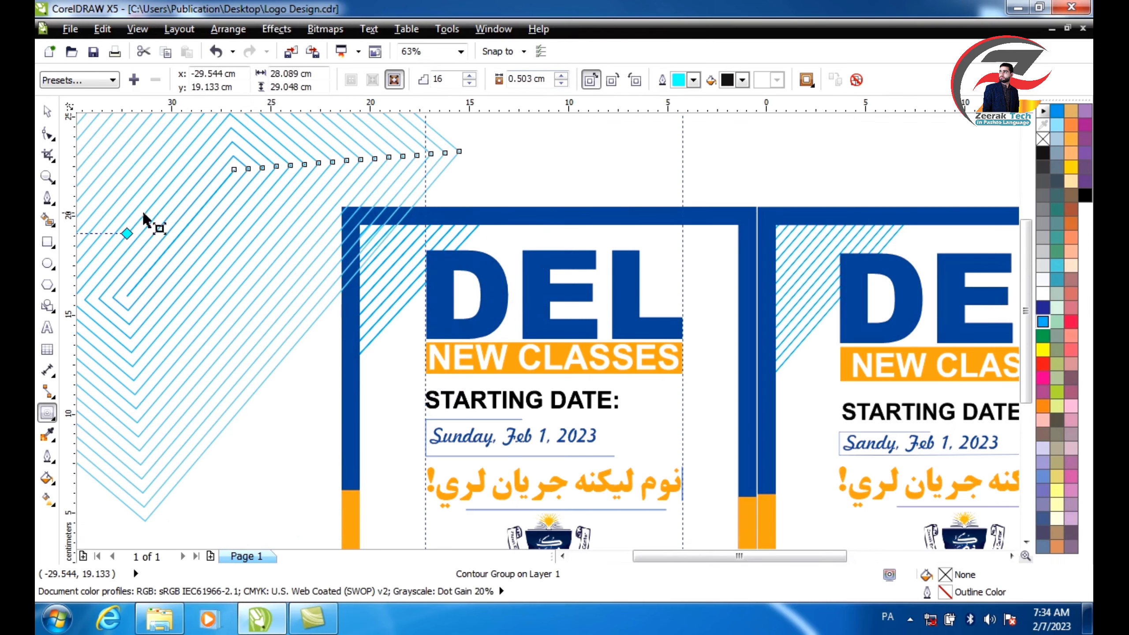
# - Rotate the contour group slightly clockwise so its long lines run at a shallower diagonal
pyautogui.press('space')
pyautogui.scroll(-2, 202, 196)
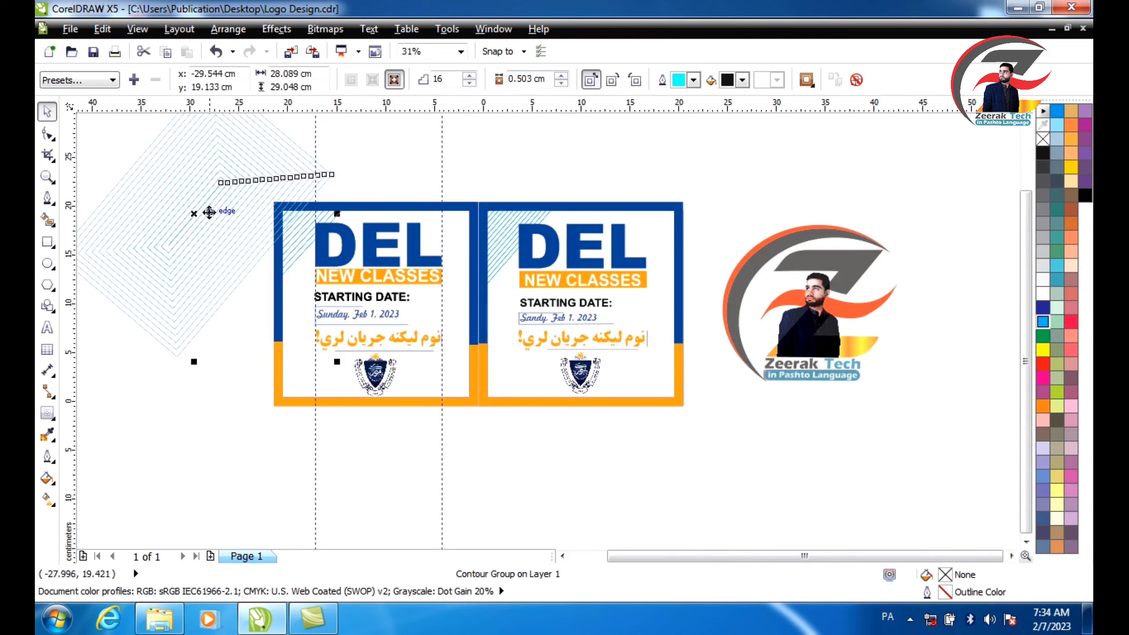
pyautogui.click(196, 212)
pyautogui.moveTo(337, 359); pyautogui.dragTo(195, 259)
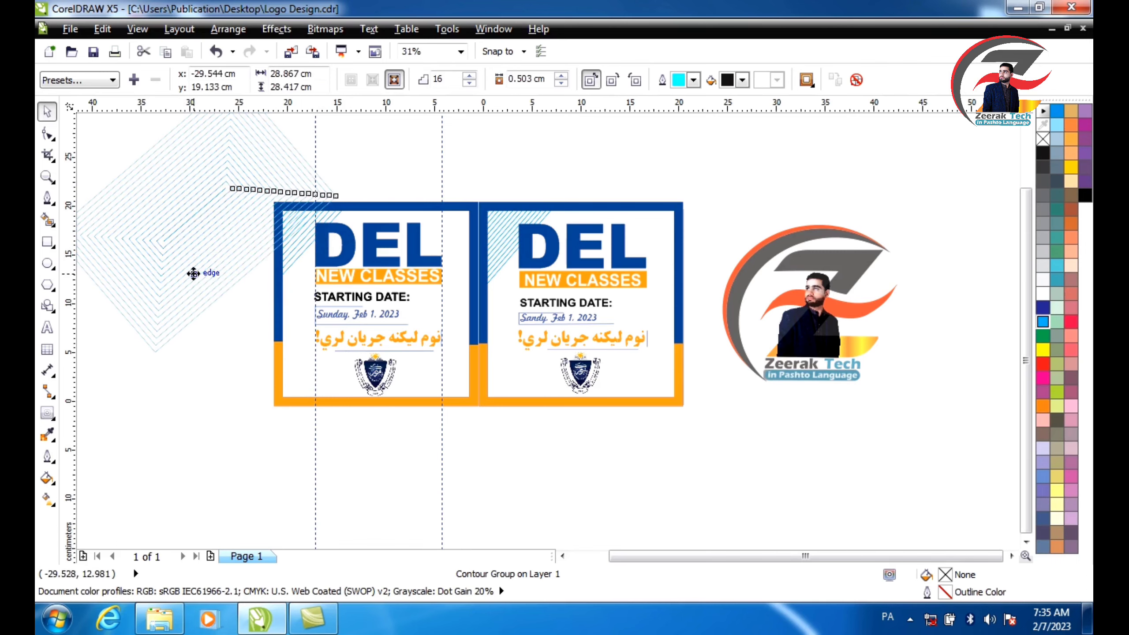
pyautogui.click(197, 222)
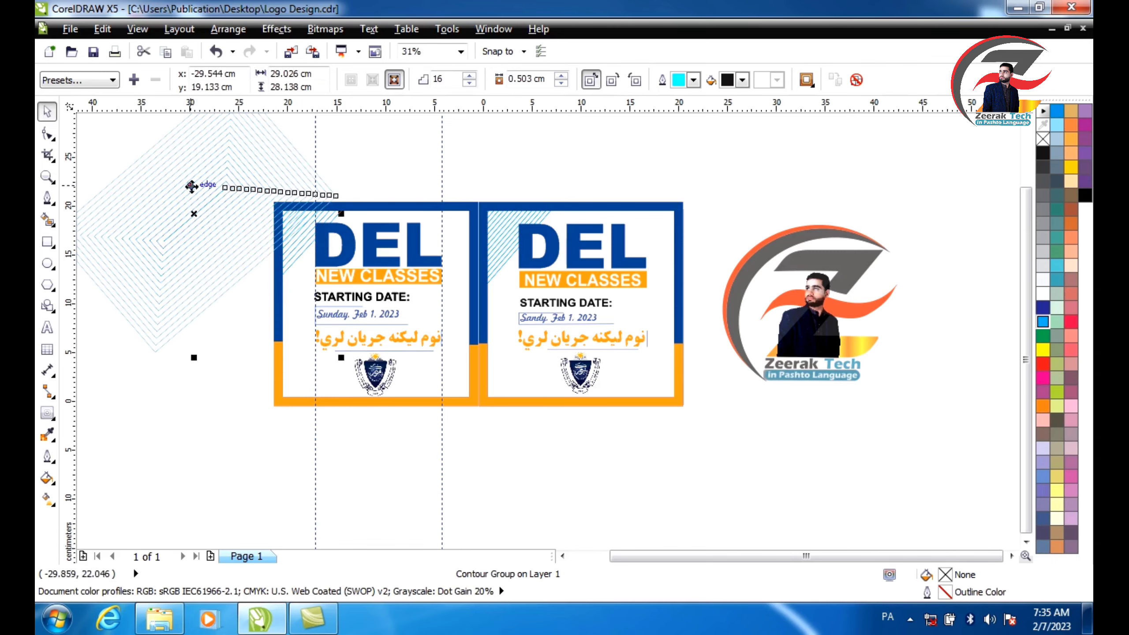
# - Move the contour group over the new poster's lower-right corner and place it inside the poster's frame with PowerClip
pyautogui.moveTo(181, 197); pyautogui.dragTo(489, 396)
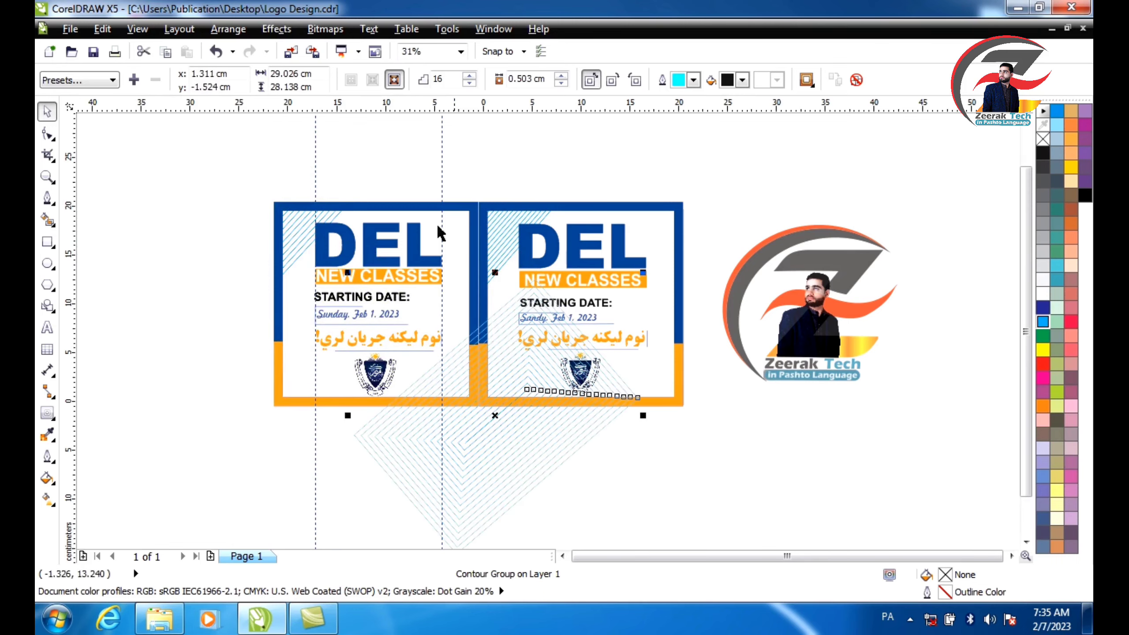
pyautogui.click(276, 29)
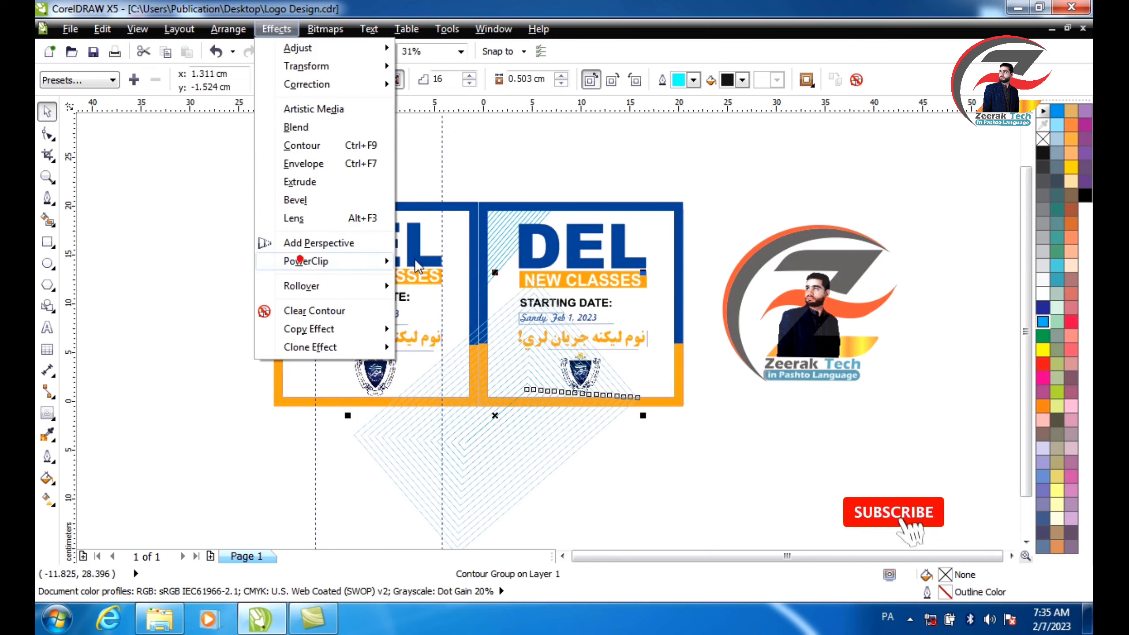
pyautogui.moveTo(278, 261)
pyautogui.click(432, 266)
pyautogui.click(356, 351)
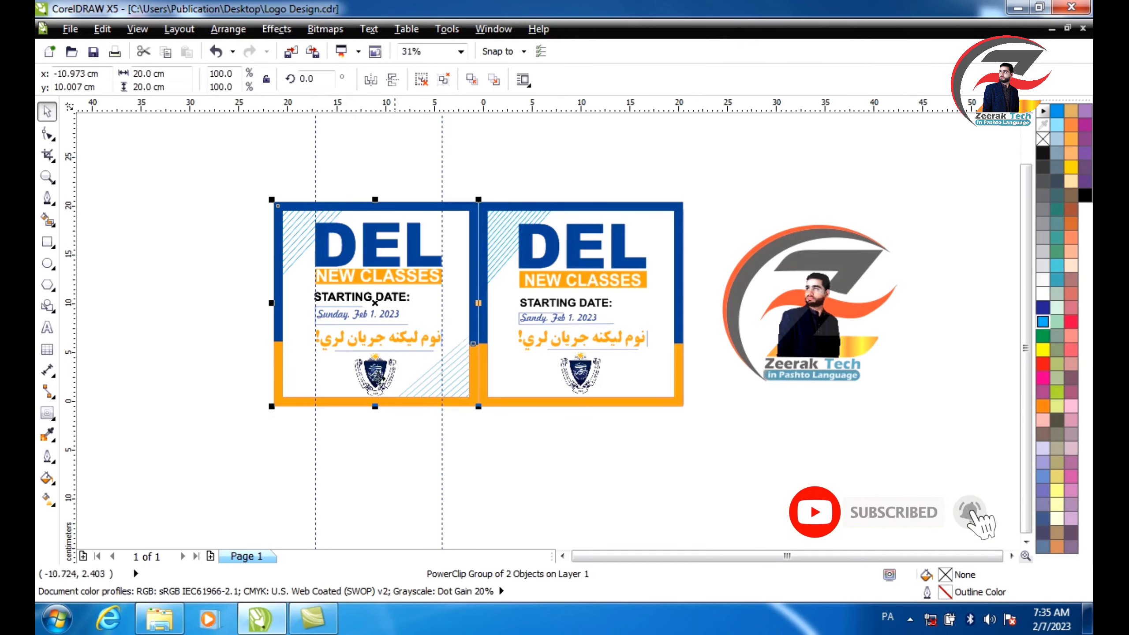